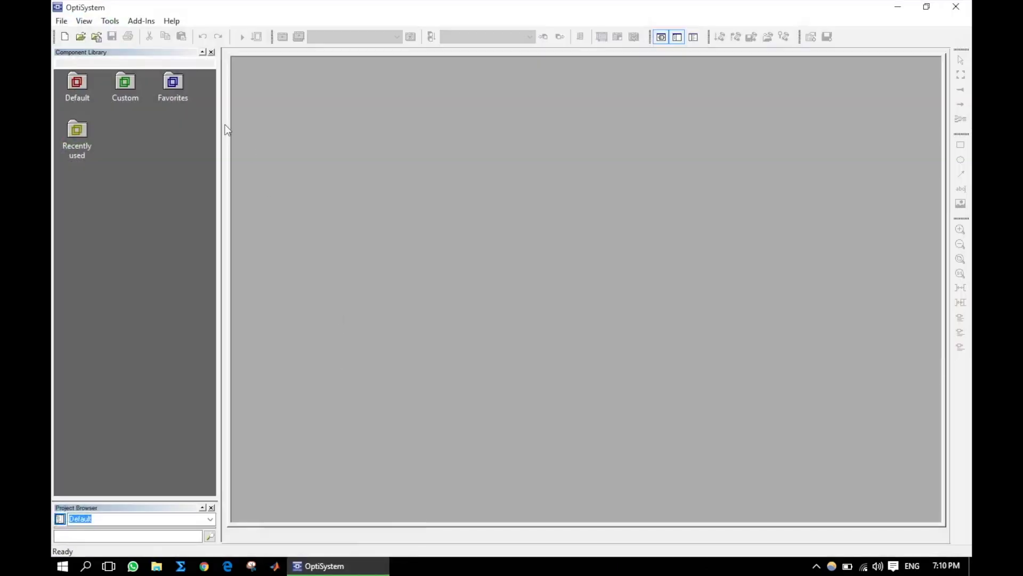
# Step: Open the sample project and delete the BER Analyzer from its layout
pyautogui.click(81, 36)
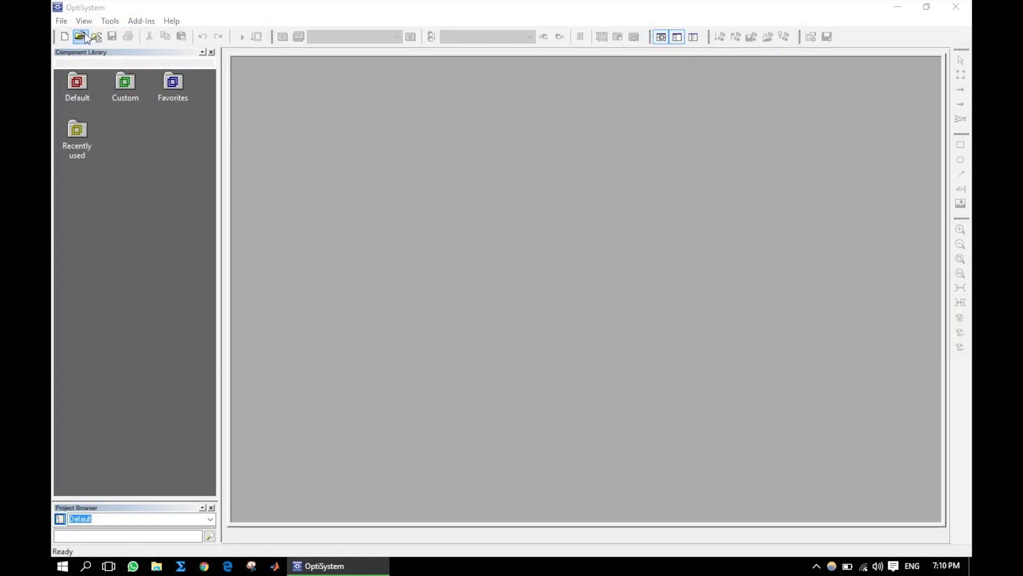
pyautogui.doubleClick(230, 120)
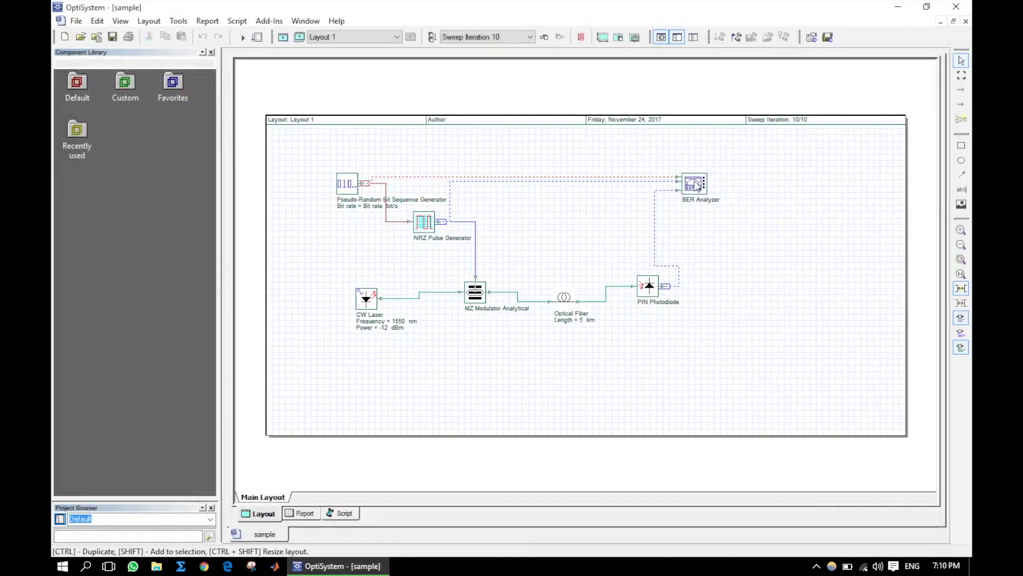
pyautogui.click(695, 196)
pyautogui.press('Delete')
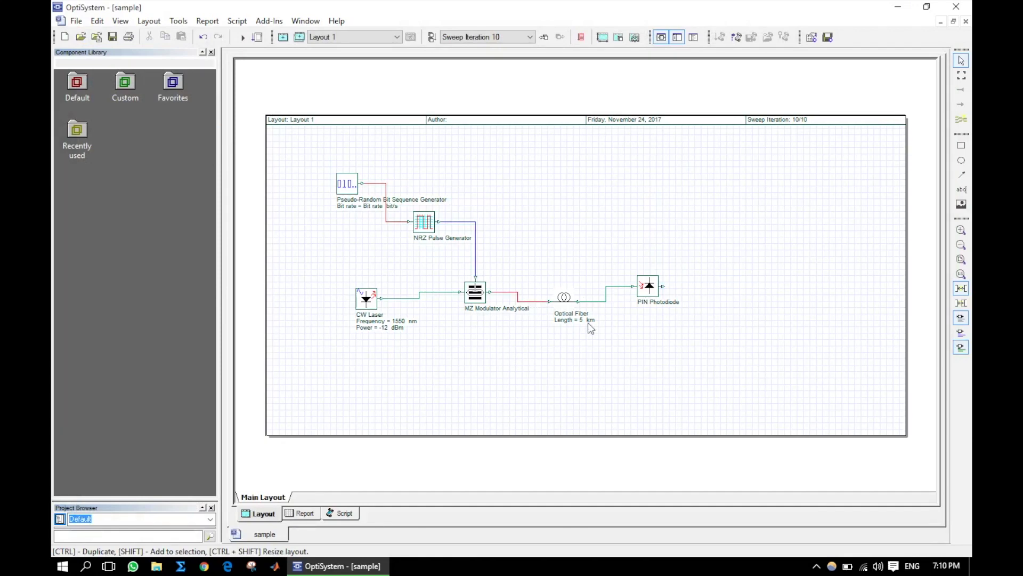
# Step: Delete the link between the MZ modulator and the optical fiber, and move the fiber and PIN photodiode to the layout's right edge
pyautogui.press('Delete')
pyautogui.moveTo(542, 233); pyautogui.dragTo(722, 382)
pyautogui.moveTo(626, 293); pyautogui.dragTo(862, 274)
pyautogui.click(540, 268)
# Step: Line up the Pseudo-Random Bit Sequence Generator and NRZ Pulse Generator in one row just above the CW Laser
pyautogui.moveTo(351, 185); pyautogui.dragTo(351, 230)
pyautogui.moveTo(425, 227); pyautogui.dragTo(439, 246)
pyautogui.moveTo(351, 229); pyautogui.dragTo(370, 249)
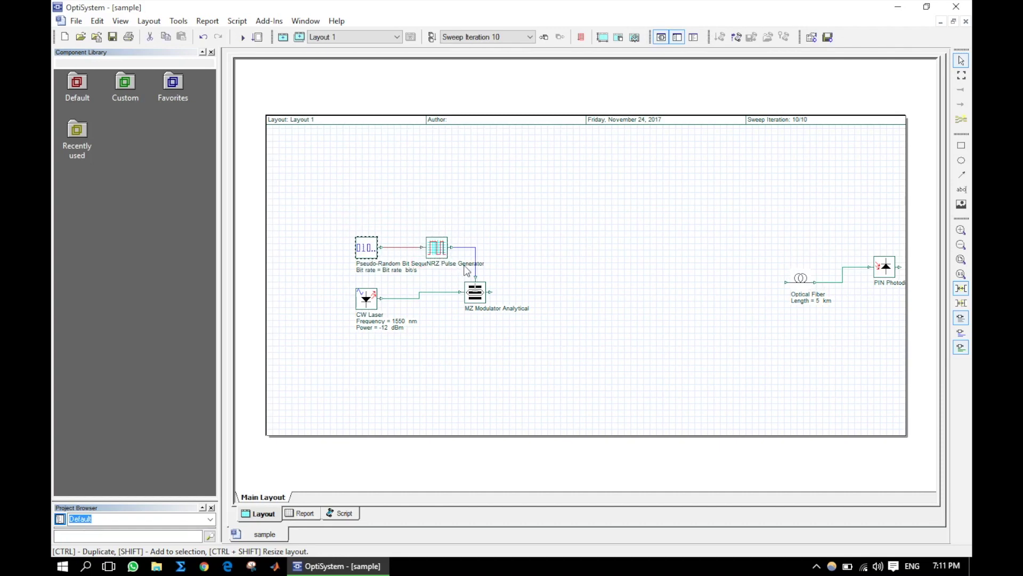
# Step: Enlarge the layout size and move the CW Laser level with the MZ modulator's input
pyautogui.click(602, 37)
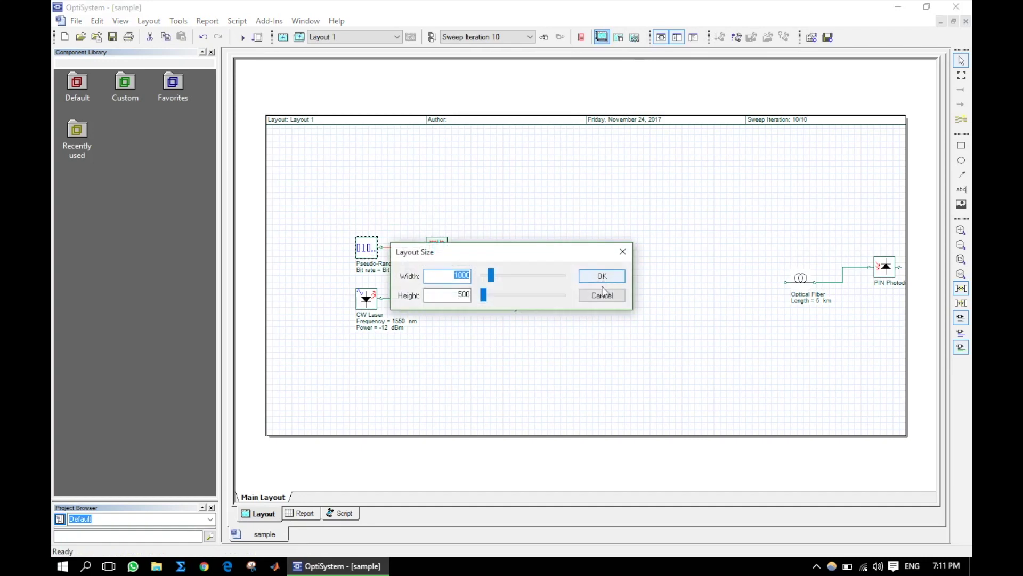
pyautogui.click(494, 296)
pyautogui.click(607, 276)
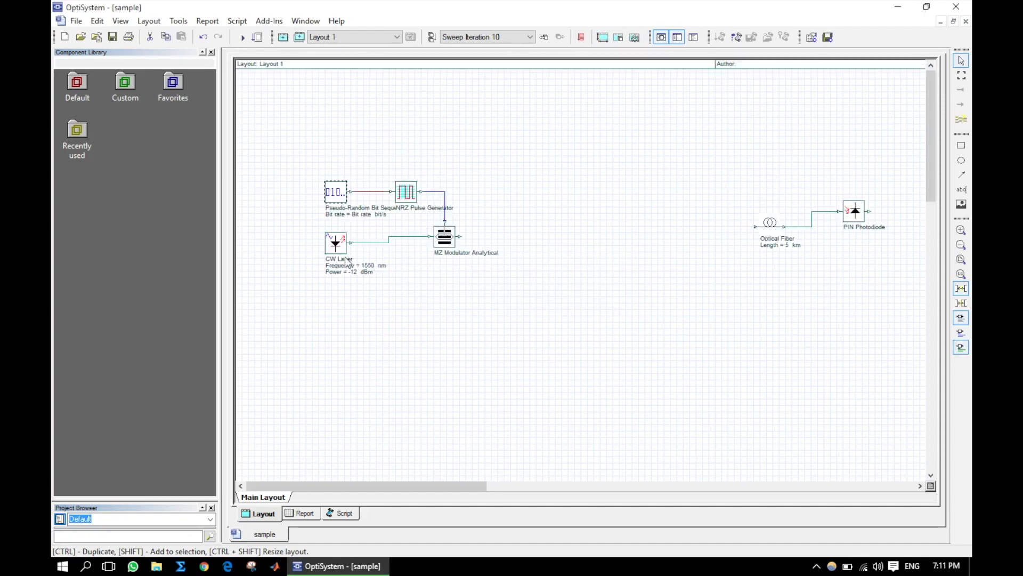
pyautogui.moveTo(339, 250); pyautogui.dragTo(371, 244)
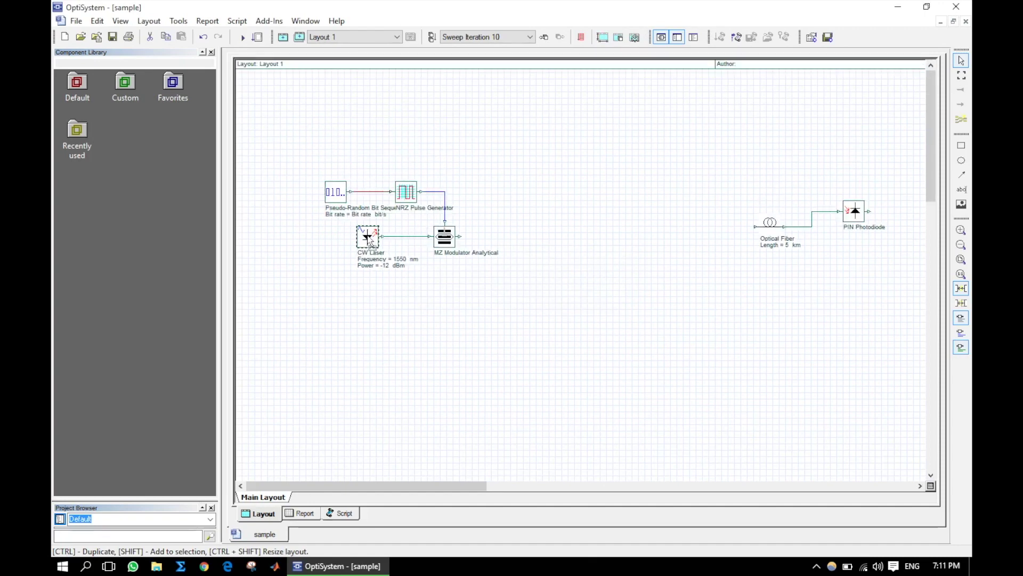
# Step: Copy the four-component transmitter group and place the copy directly below the original
pyautogui.moveTo(290, 149); pyautogui.dragTo(496, 314)
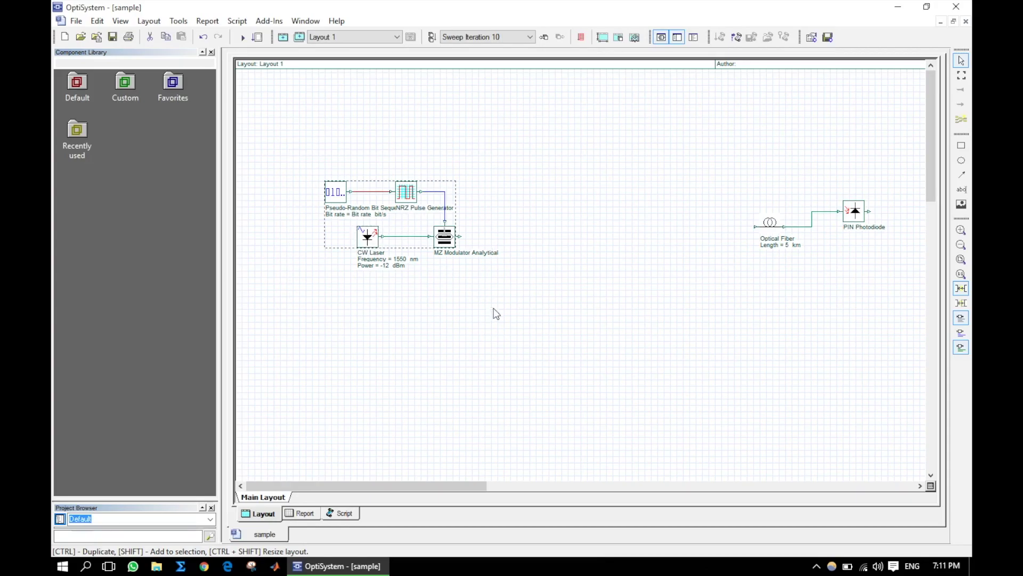
pyautogui.moveTo(308, 152); pyautogui.dragTo(495, 300)
pyautogui.rightClick(415, 219)
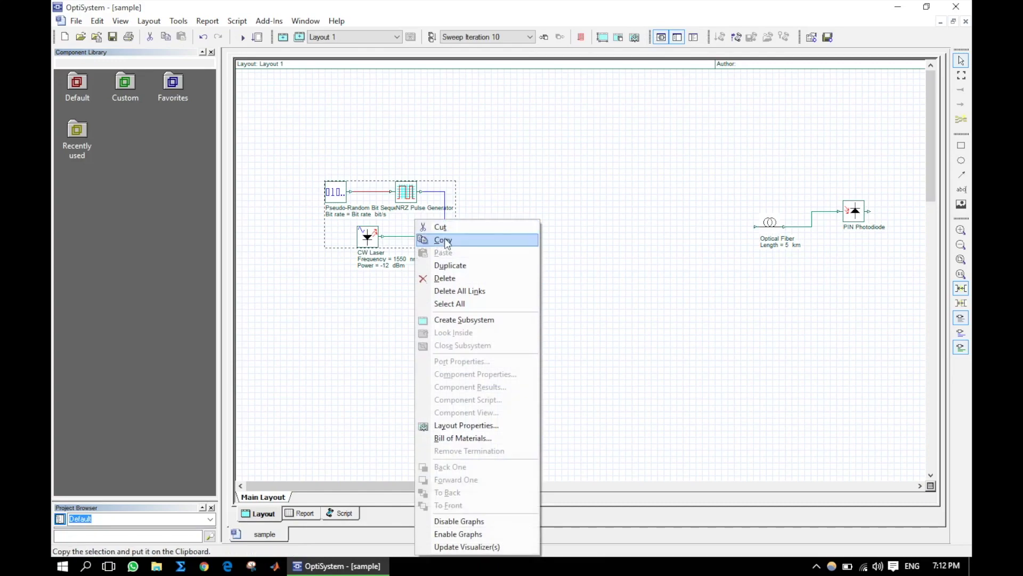
pyautogui.click(445, 239)
pyautogui.rightClick(347, 297)
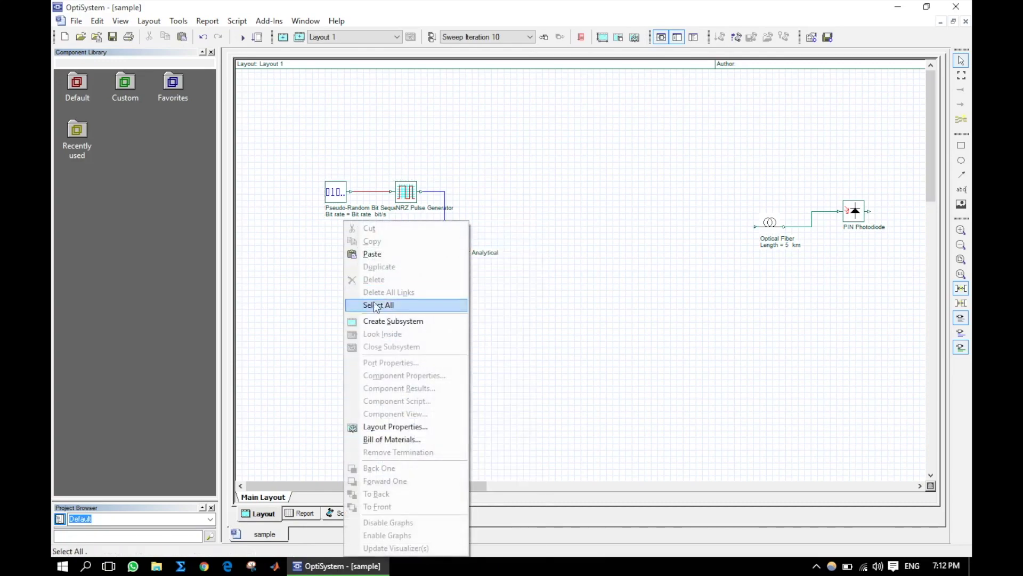
pyautogui.click(389, 255)
pyautogui.moveTo(408, 303); pyautogui.dragTo(379, 280)
# Step: Paste two more copies of the transmitter group and stack them below the first two
pyautogui.rightClick(344, 370)
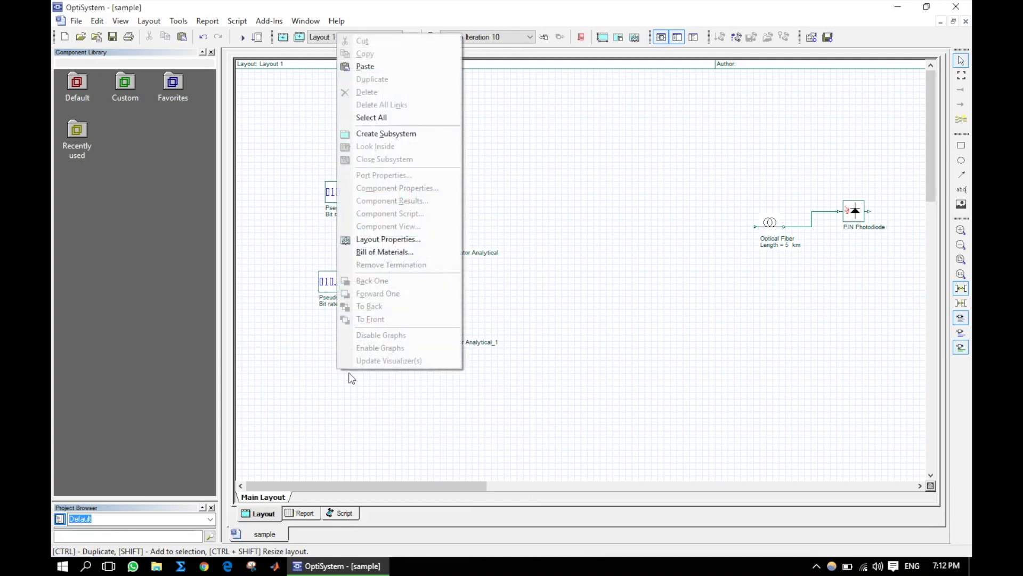
pyautogui.click(399, 67)
pyautogui.scroll(-3, 402, 332)
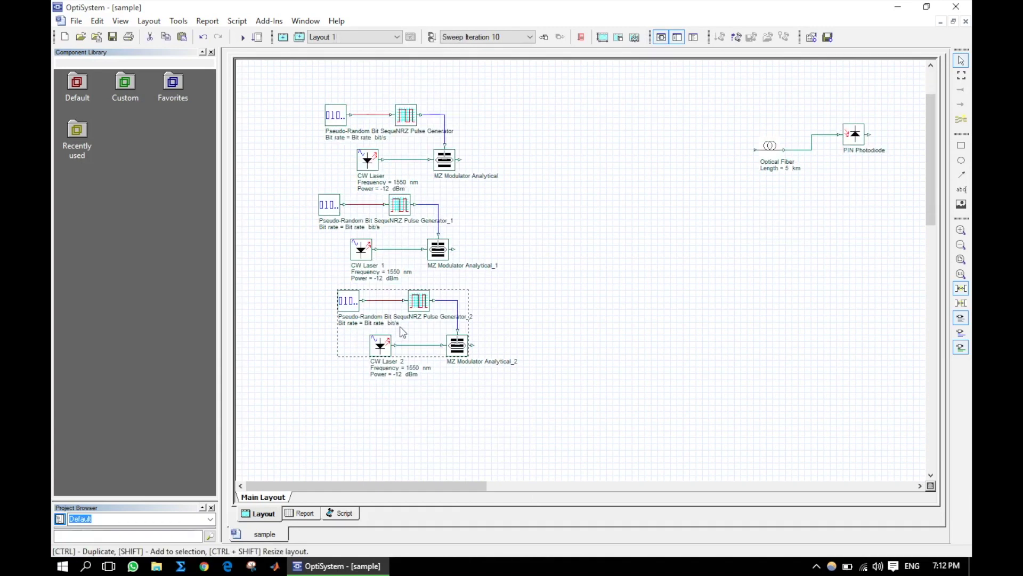
pyautogui.moveTo(401, 314); pyautogui.dragTo(382, 314)
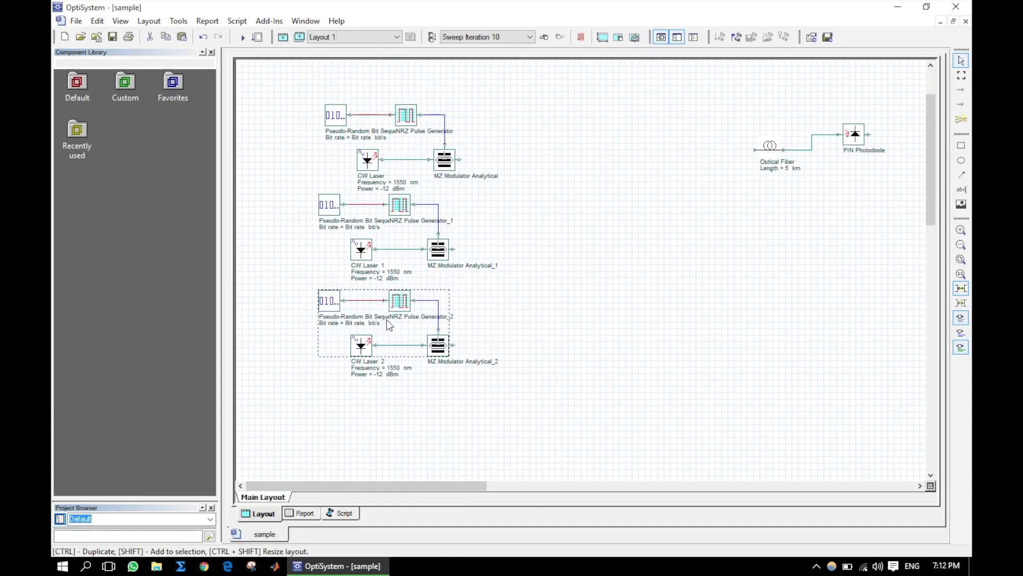
pyautogui.scroll(-3, 386, 319)
pyautogui.rightClick(379, 220)
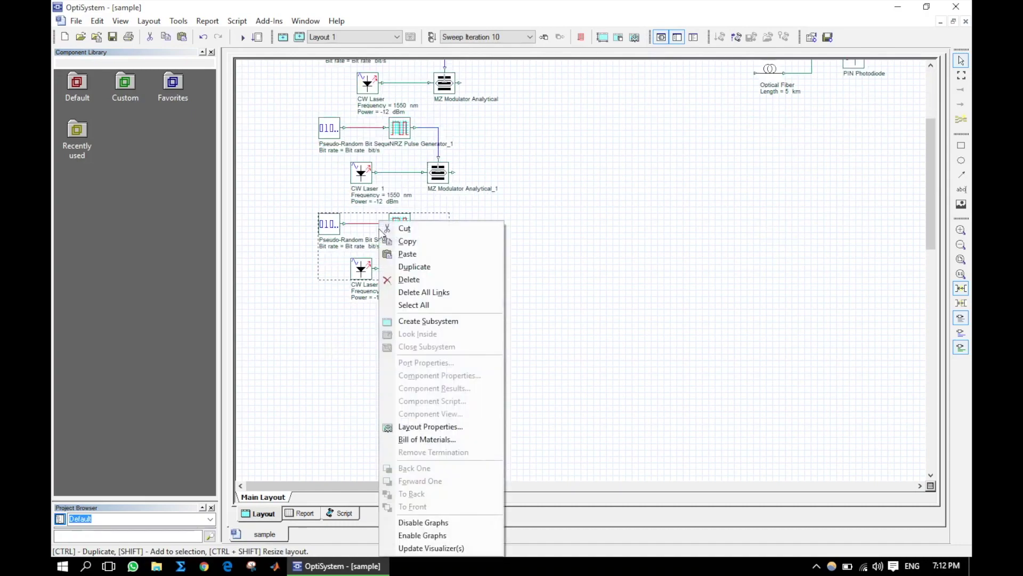
pyautogui.click(417, 258)
pyautogui.moveTo(441, 264); pyautogui.dragTo(381, 341)
# Step: Move the optical fiber and PIN photodiode together farther right and down from the transmitters
pyautogui.scroll(4, 784, 260)
pyautogui.moveTo(732, 136); pyautogui.dragTo(900, 236)
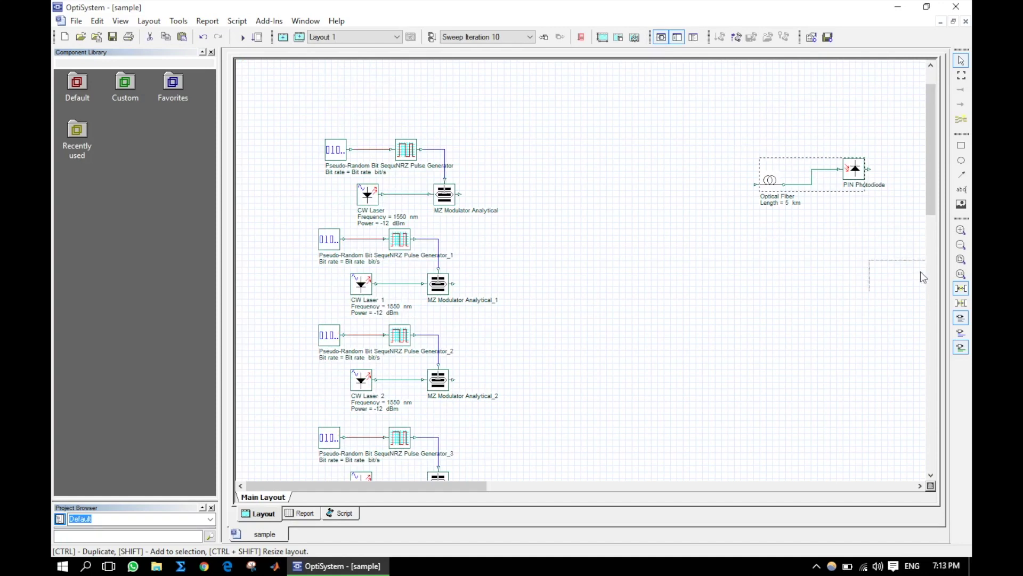
pyautogui.moveTo(923, 272); pyautogui.dragTo(924, 273)
pyautogui.click(612, 286)
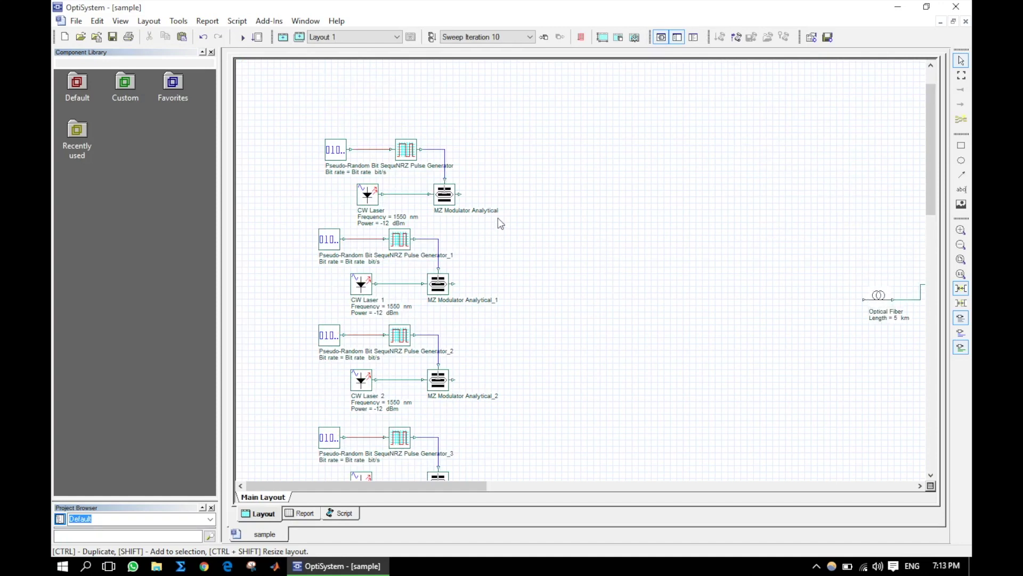
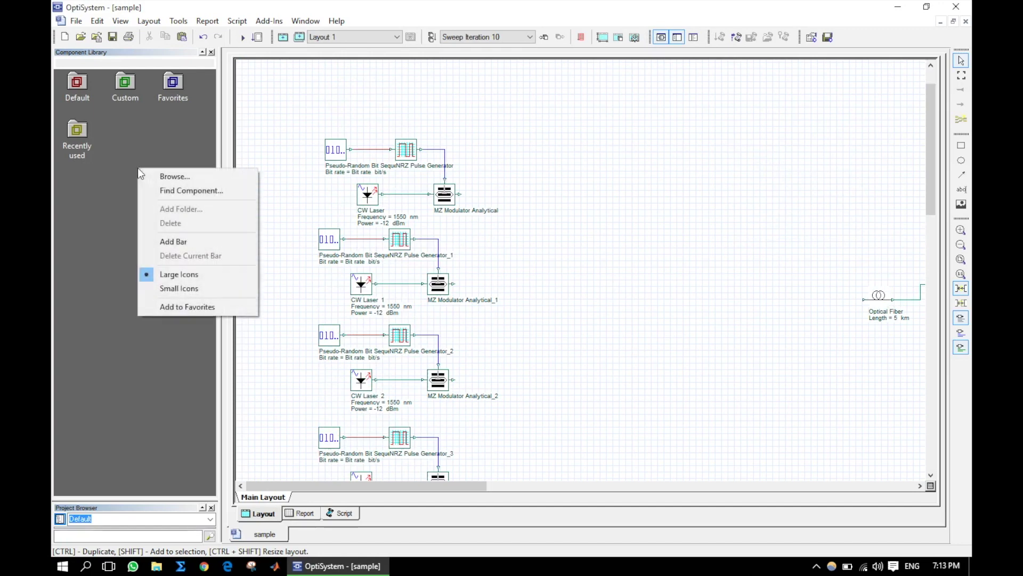
# Step: Search the whole component library for "wdm" and locate the WDM Mux 4x1 in its library folder
pyautogui.click(162, 190)
pyautogui.click(364, 215)
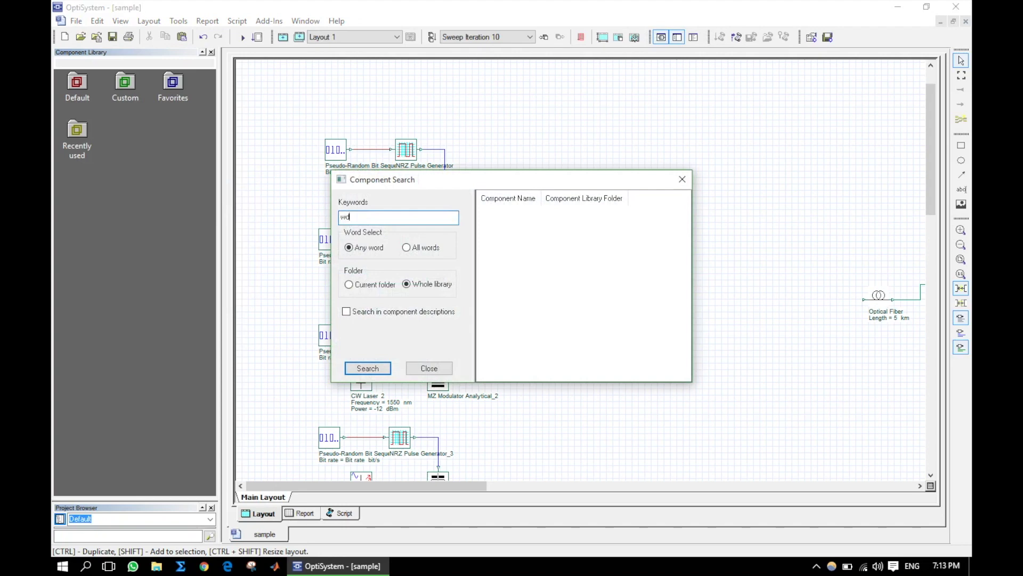
pyautogui.write('wdm')
pyautogui.press('Return')
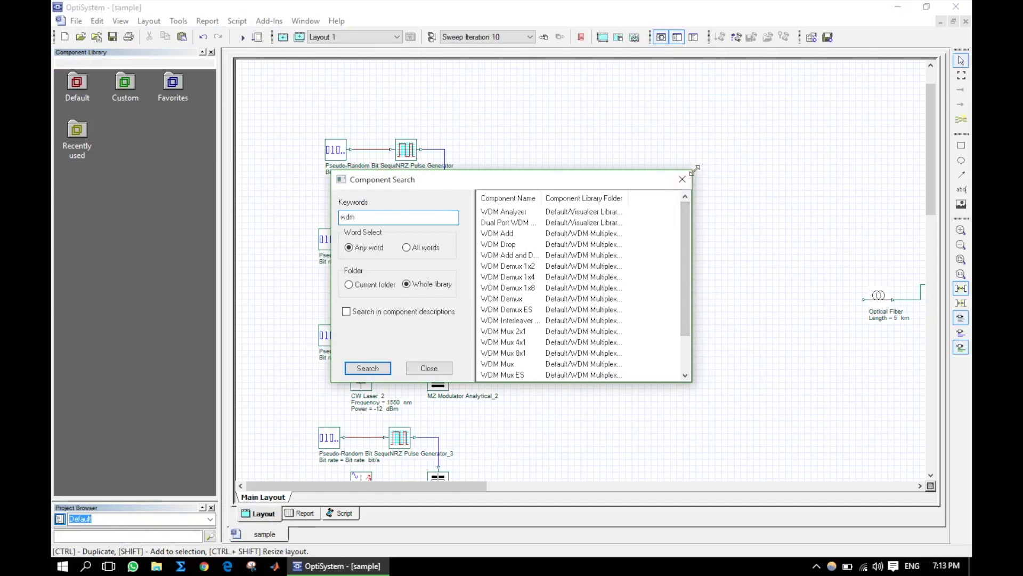
pyautogui.doubleClick(542, 197)
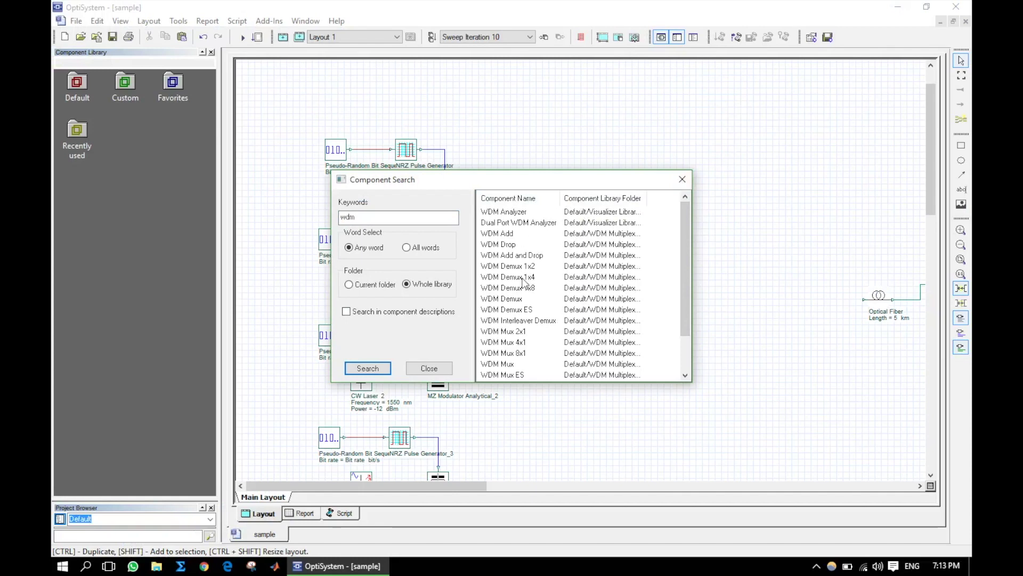
pyautogui.doubleClick(515, 343)
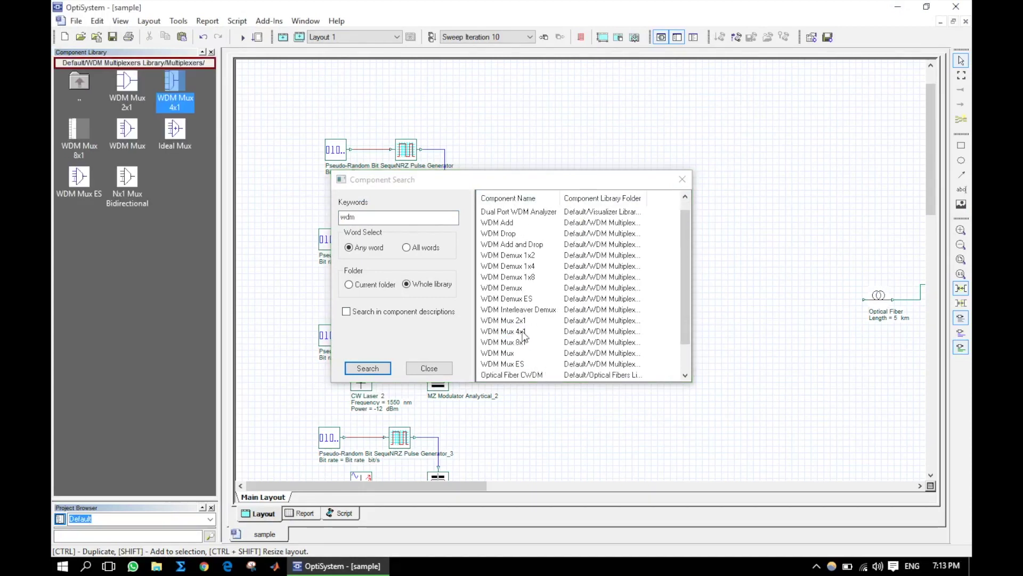
pyautogui.click(682, 179)
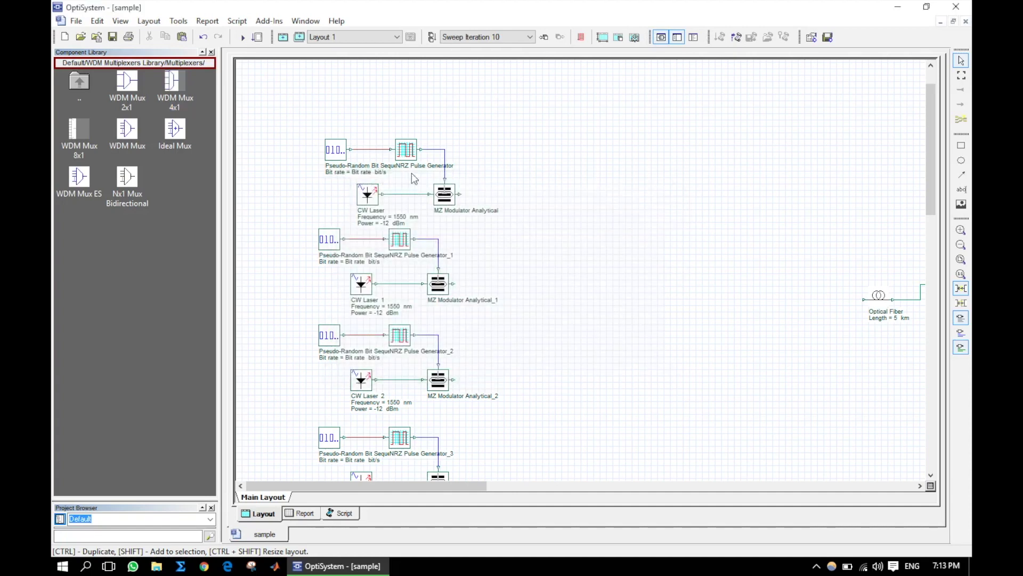
# Step: Add the WDM Mux 4x1 component to the favorites
pyautogui.click(179, 80)
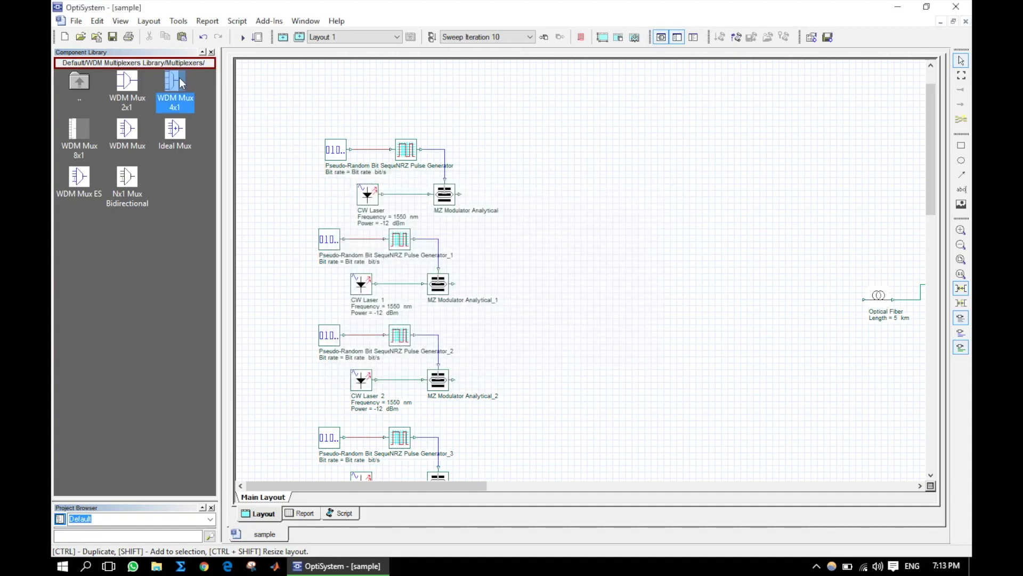
pyautogui.rightClick(179, 78)
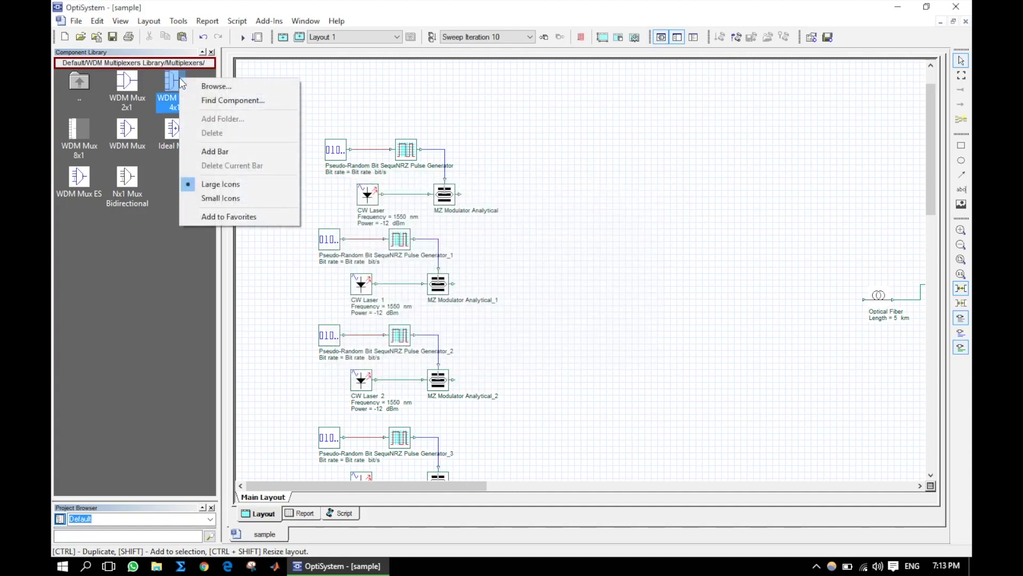
pyautogui.click(208, 217)
# Step: Place a WDM Mux 4x1 to the right of the transmitters, with its inputs linked to the four MZ modulator outputs
pyautogui.moveTo(179, 88); pyautogui.dragTo(601, 354)
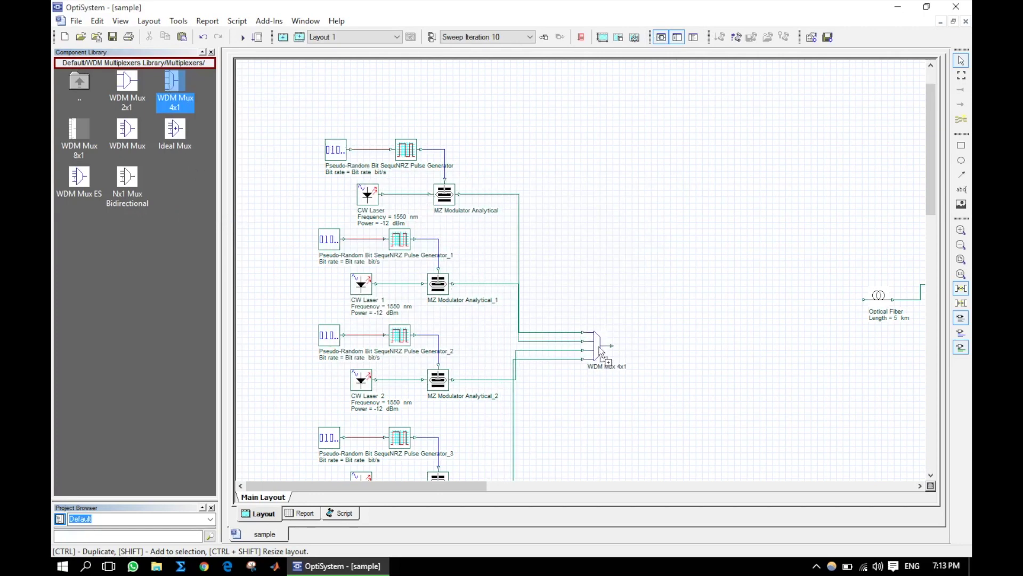
pyautogui.scroll(-3, 601, 320)
pyautogui.moveTo(604, 271); pyautogui.dragTo(572, 276)
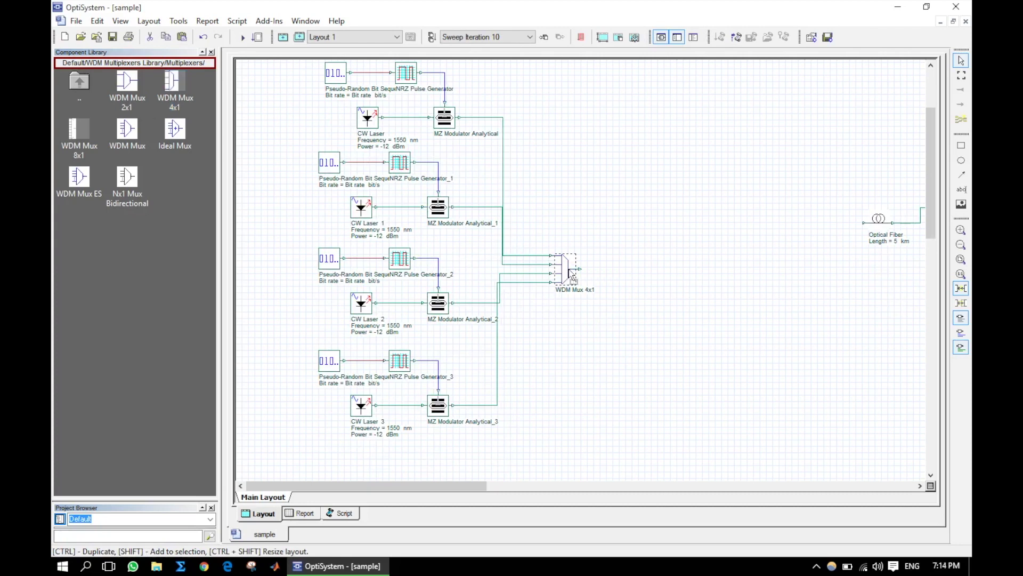
# Step: Shift the vertical link segments of the first and fourth modulators to the right, clear of the neighbouring links
pyautogui.click(501, 216)
pyautogui.moveTo(501, 191); pyautogui.dragTo(513, 189)
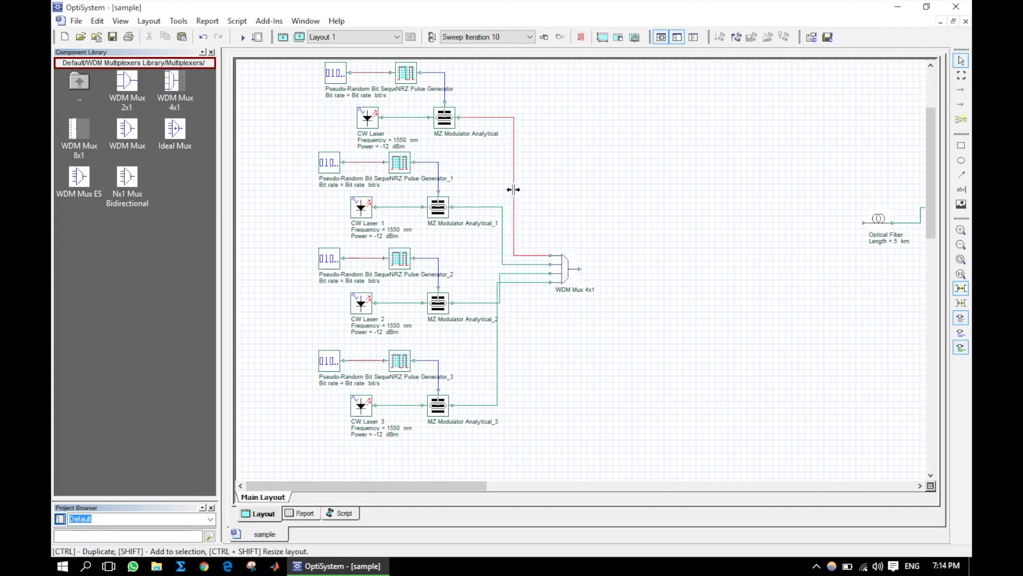
pyautogui.moveTo(496, 335); pyautogui.dragTo(513, 335)
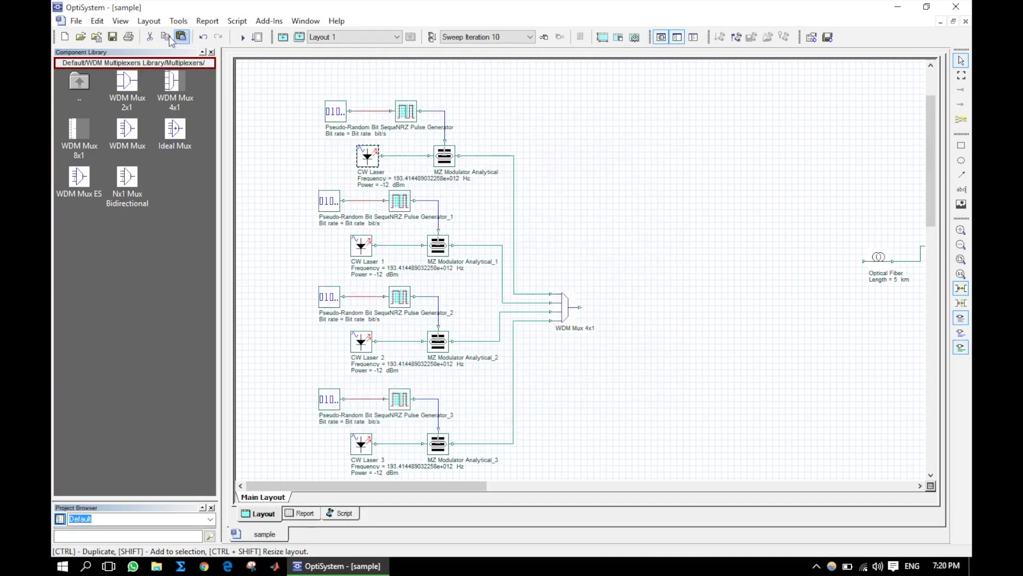
# Step: Set the total parameter sweep iterations to 1
pyautogui.click(148, 21)
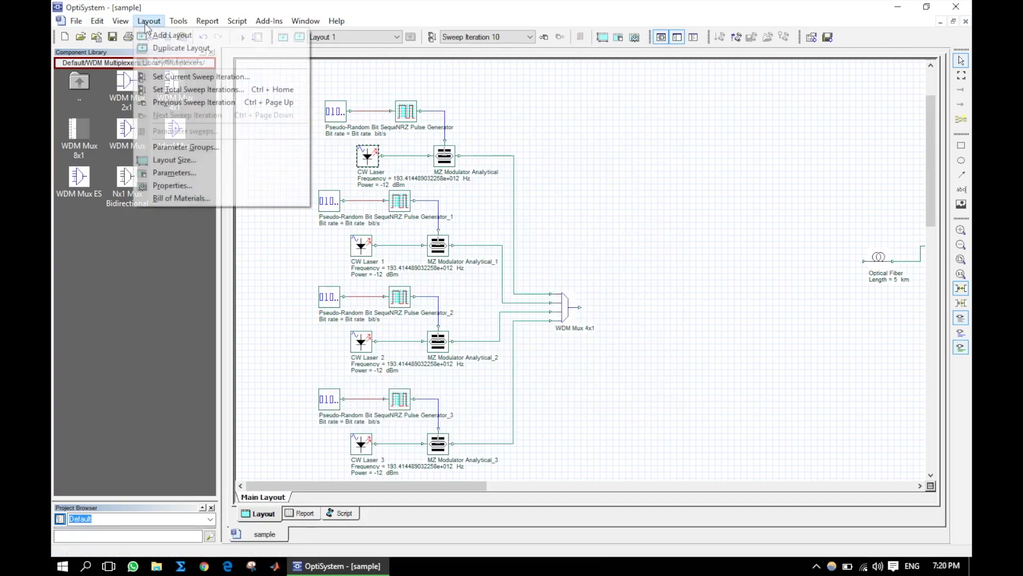
pyautogui.click(185, 93)
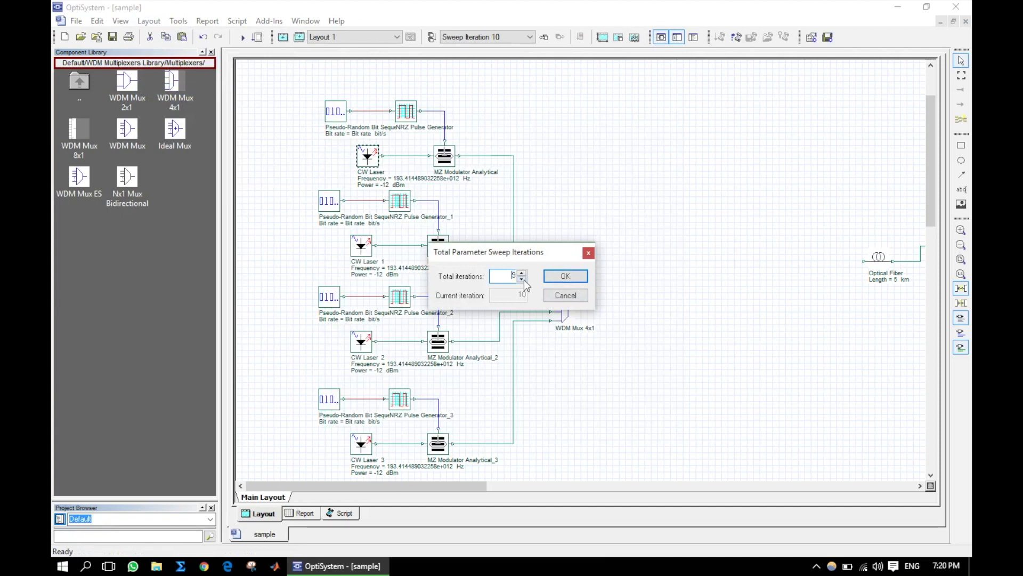
pyautogui.click(564, 277)
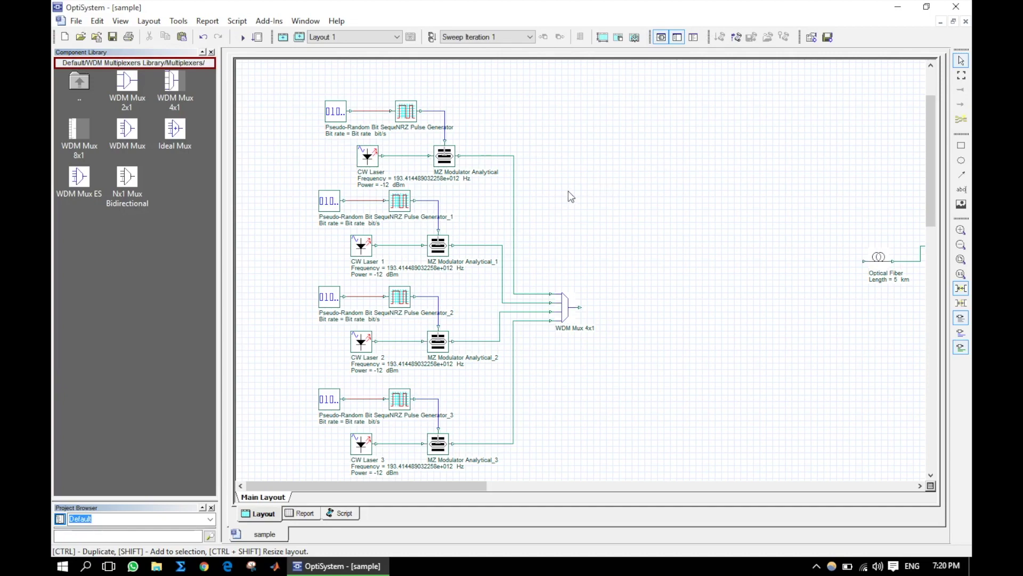
# Step: Open the layout's parameter groups, show the Frequency group in THz and select the values of all four CW lasers
pyautogui.scroll(-2, 570, 197)
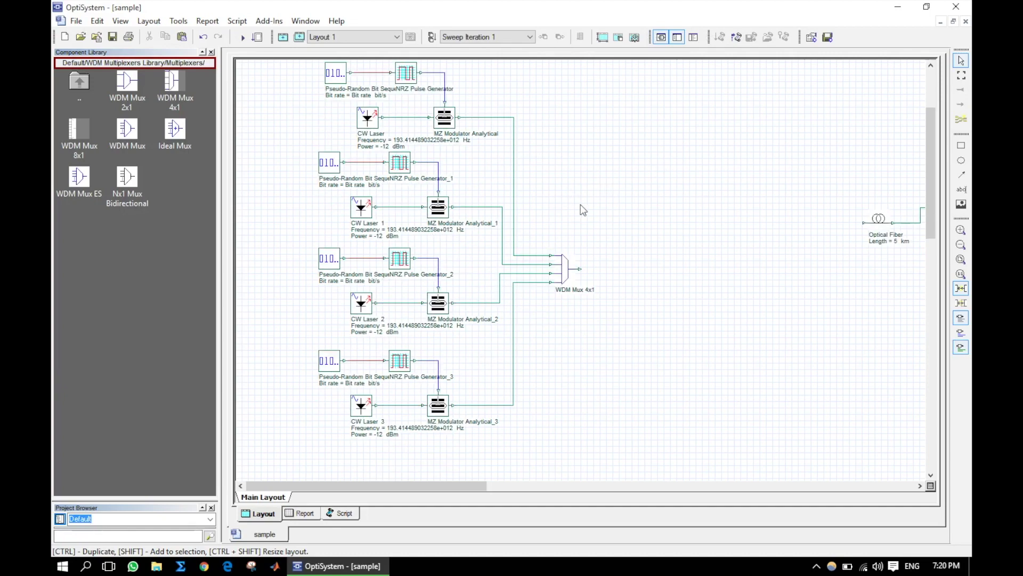
pyautogui.scroll(4, 479, 198)
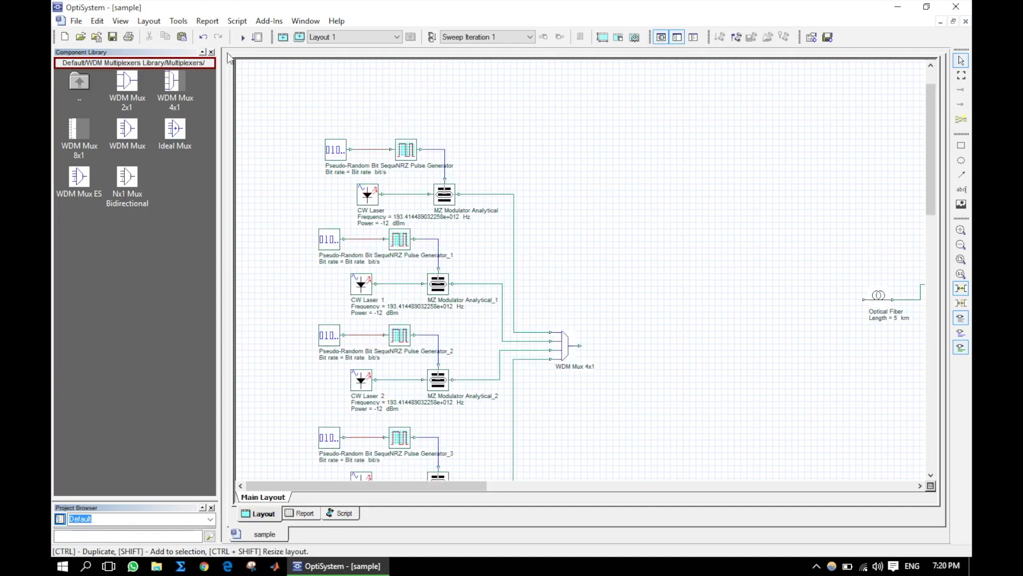
pyautogui.scroll(-2, 309, 120)
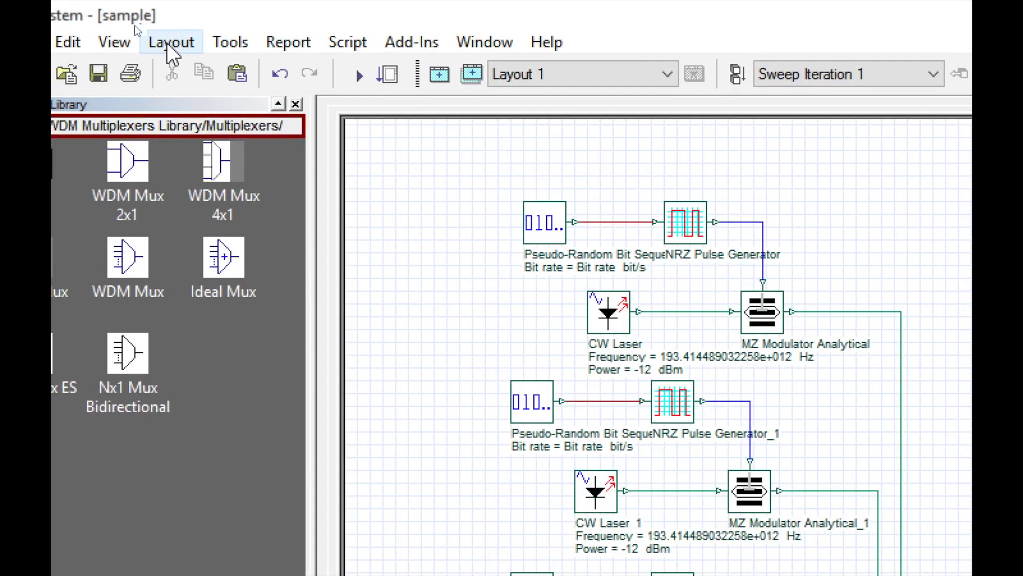
pyautogui.click(213, 48)
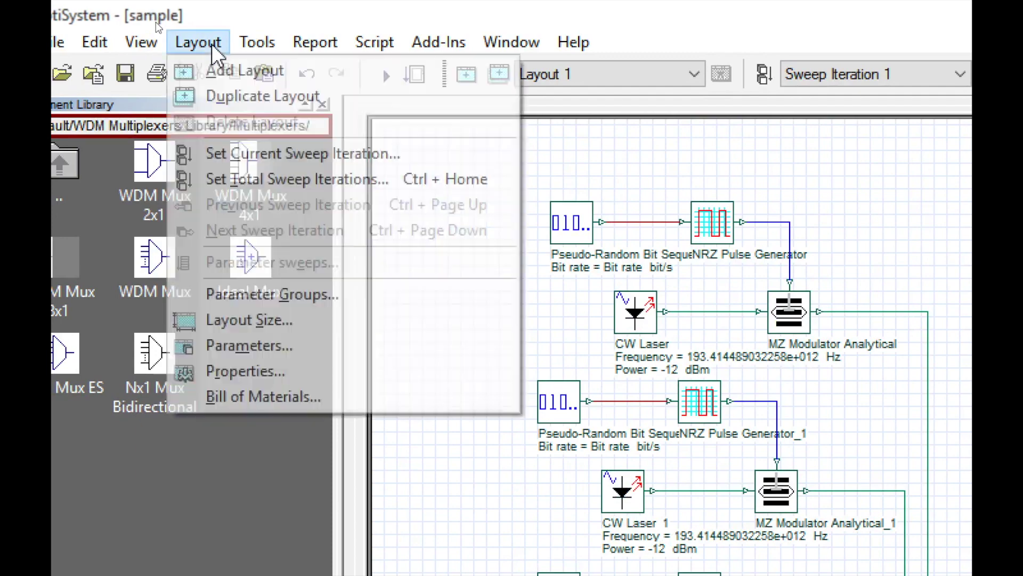
pyautogui.click(256, 292)
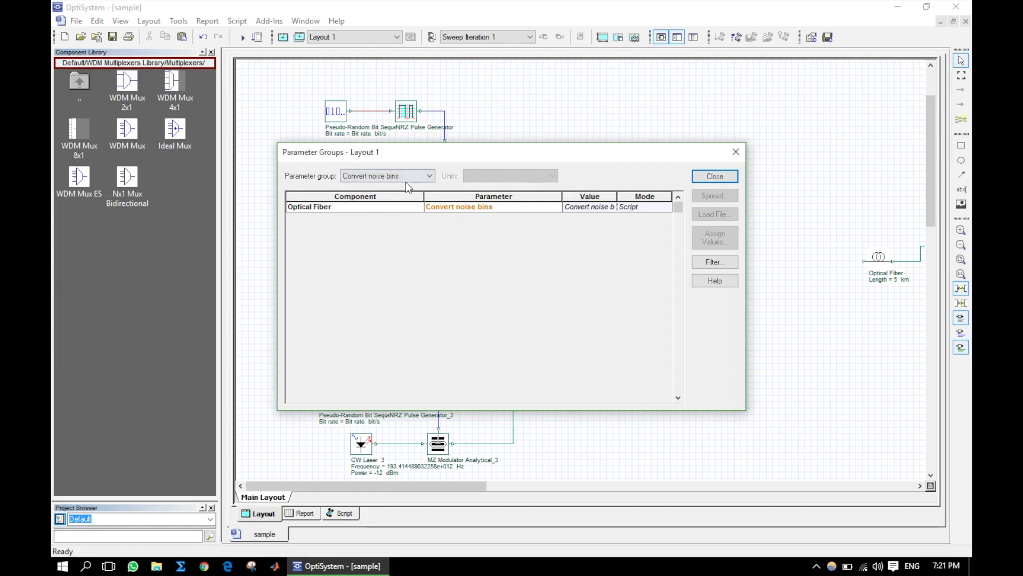
pyautogui.click(400, 179)
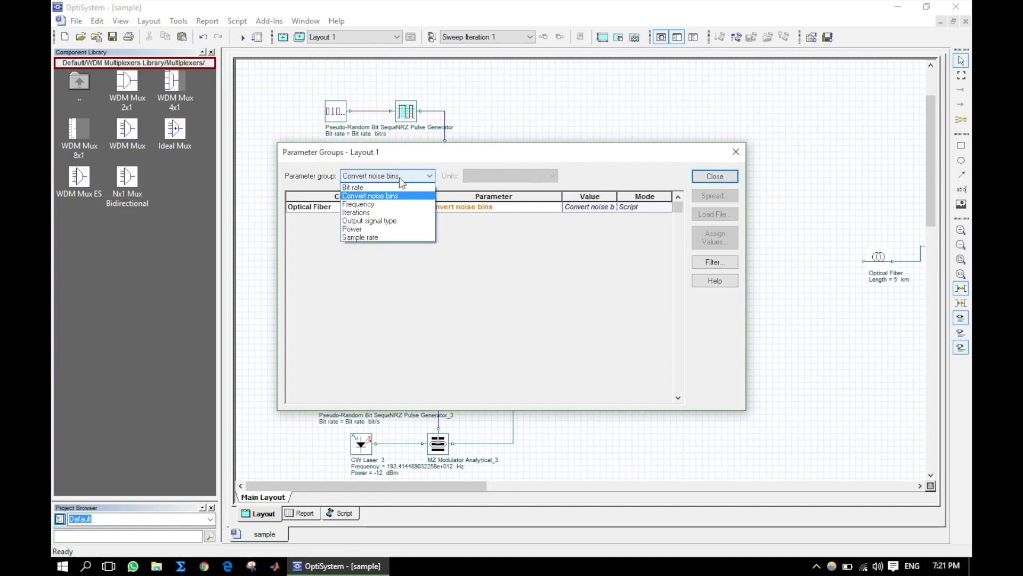
pyautogui.click(392, 204)
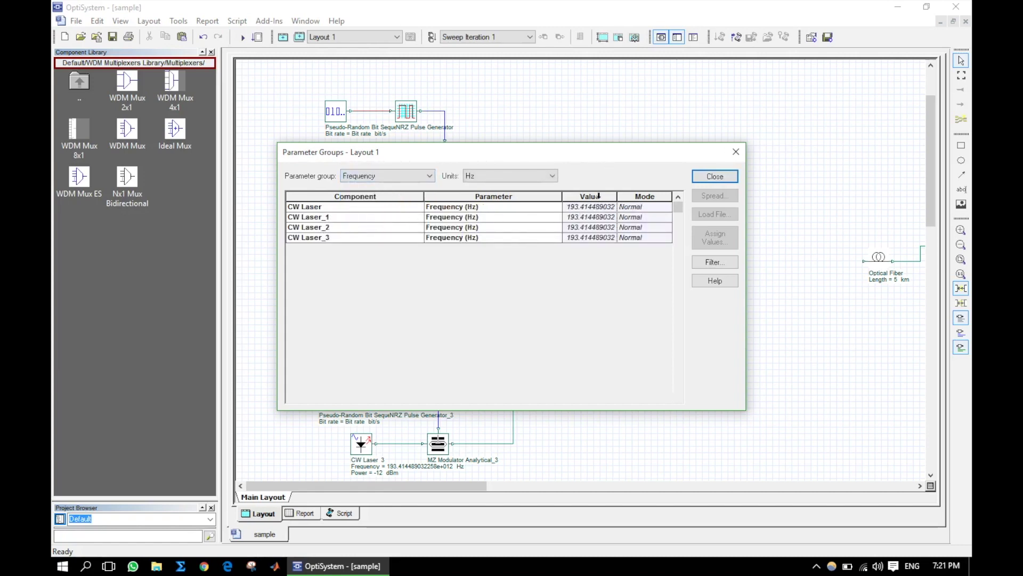
pyautogui.click(595, 197)
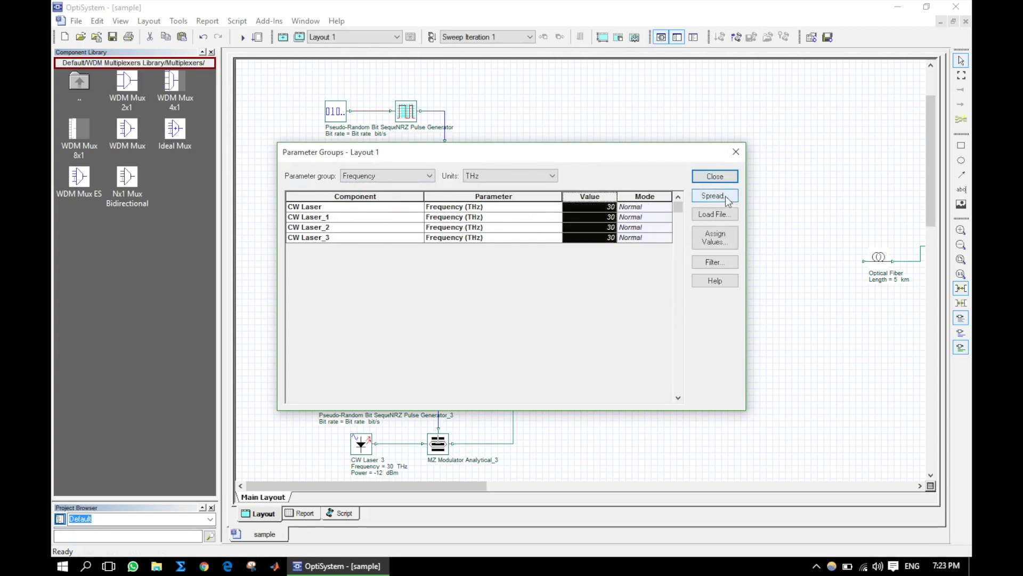
# Step: Spread the four CW laser frequencies from a start value of 193.1 THz with an increment of 0.1
pyautogui.click(714, 196)
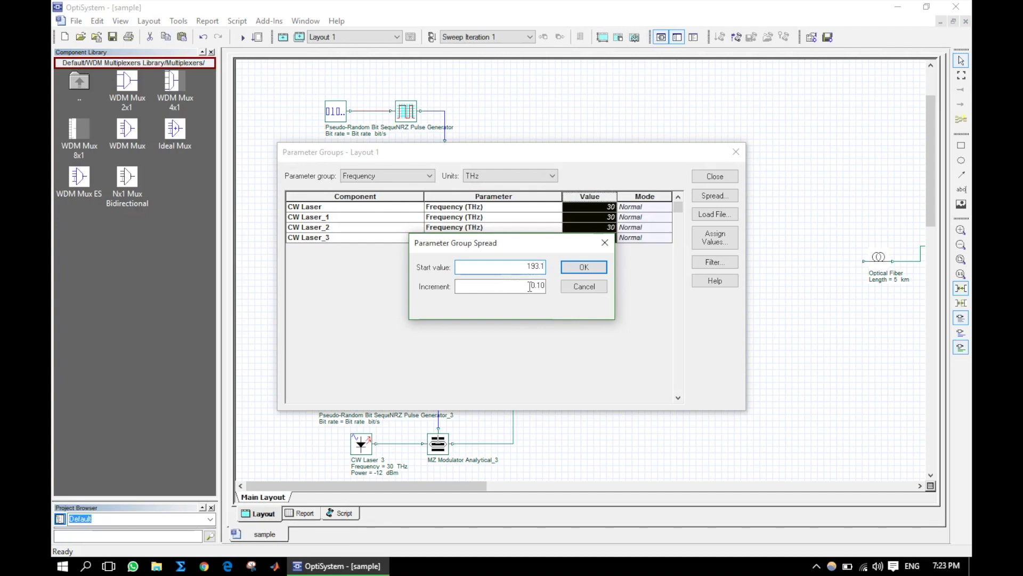
pyautogui.click(529, 286)
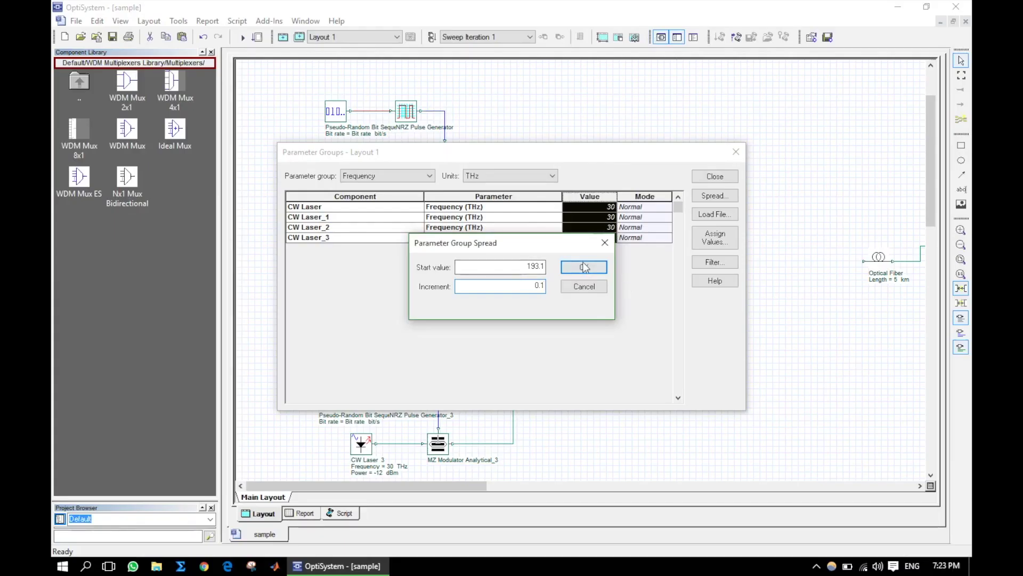
pyautogui.click(602, 231)
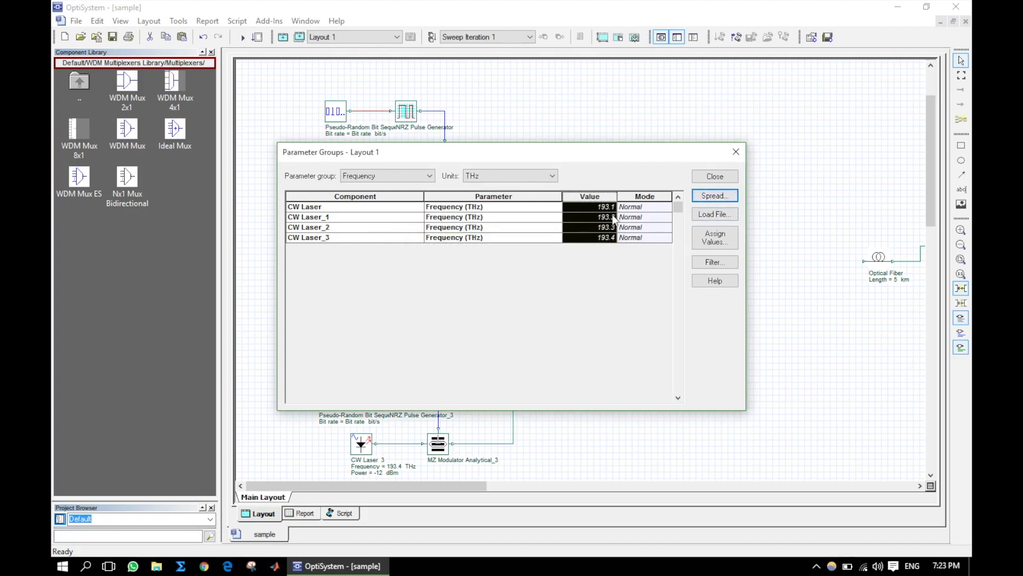
pyautogui.click(511, 231)
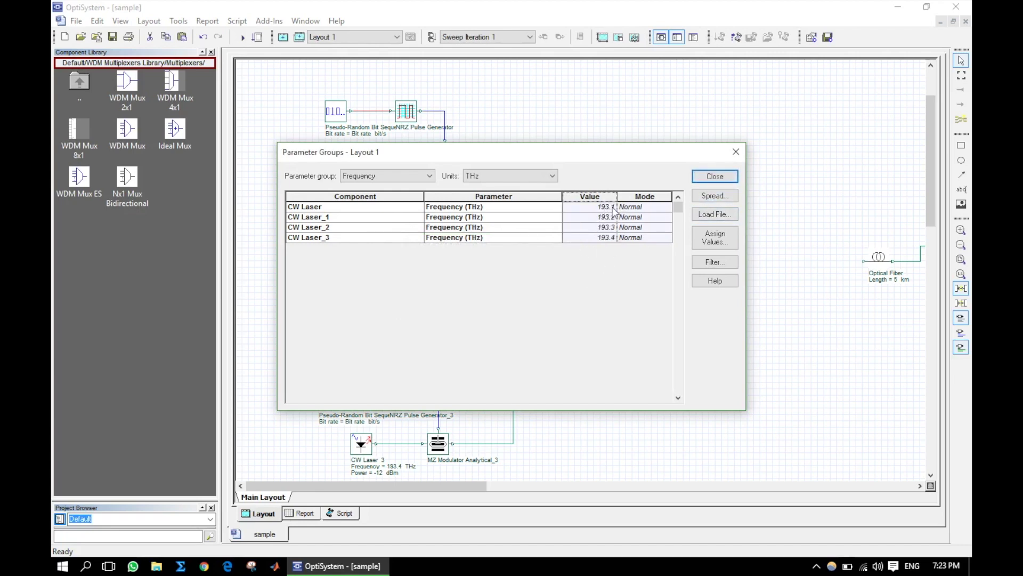
pyautogui.click(715, 176)
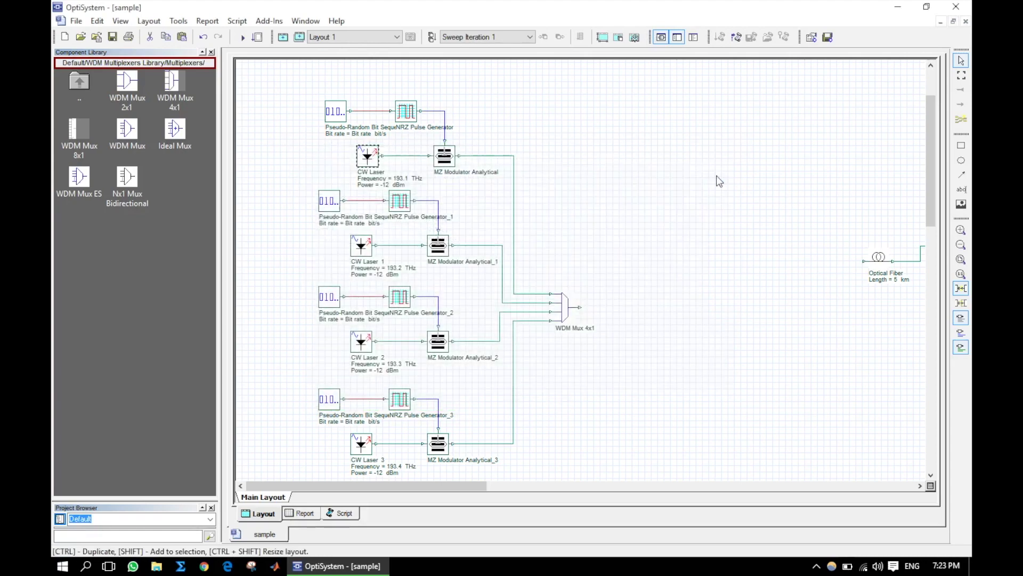
# Step: Check the channel frequencies in the WDM Mux 4x1 properties
pyautogui.doubleClick(565, 314)
pyautogui.click(392, 173)
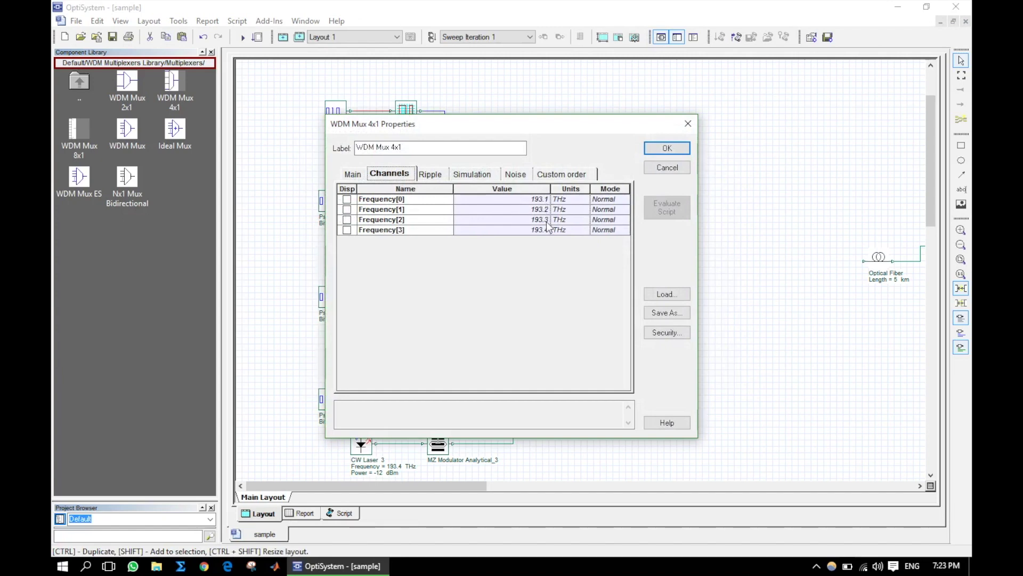
pyautogui.click(667, 148)
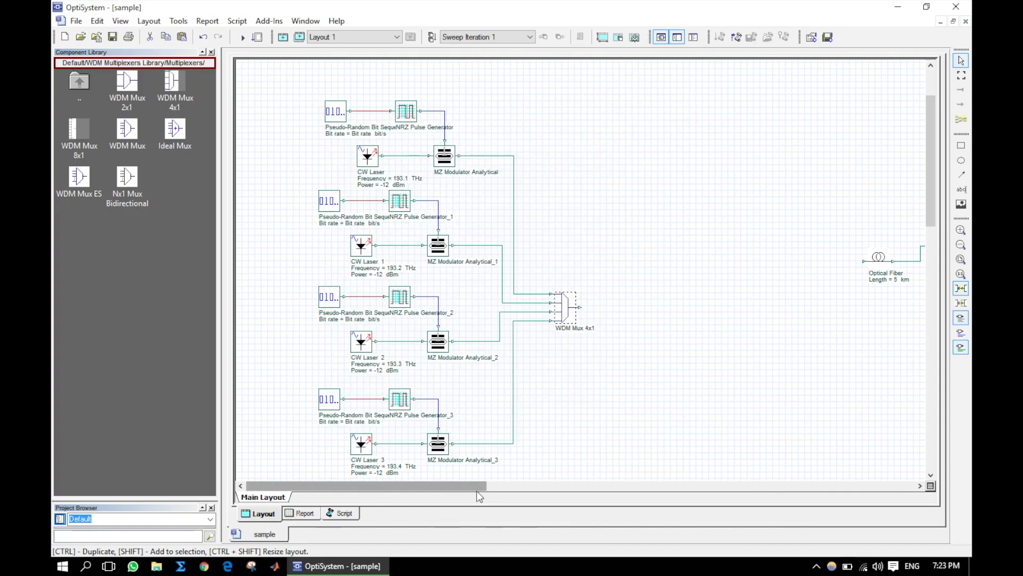
# Step: Move the Optical Fiber next to the WDM Mux 4x1, with its input linked to the mux output
pyautogui.moveTo(472, 491); pyautogui.dragTo(499, 490)
pyautogui.moveTo(803, 261); pyautogui.dragTo(504, 308)
pyautogui.moveTo(605, 309); pyautogui.dragTo(586, 303)
# Step: Delete the link between the Optical Fiber and the PIN Photodiode, and set the photodiode apart, up and to the right of the fiber
pyautogui.moveTo(890, 251); pyautogui.dragTo(749, 276)
pyautogui.click(690, 272)
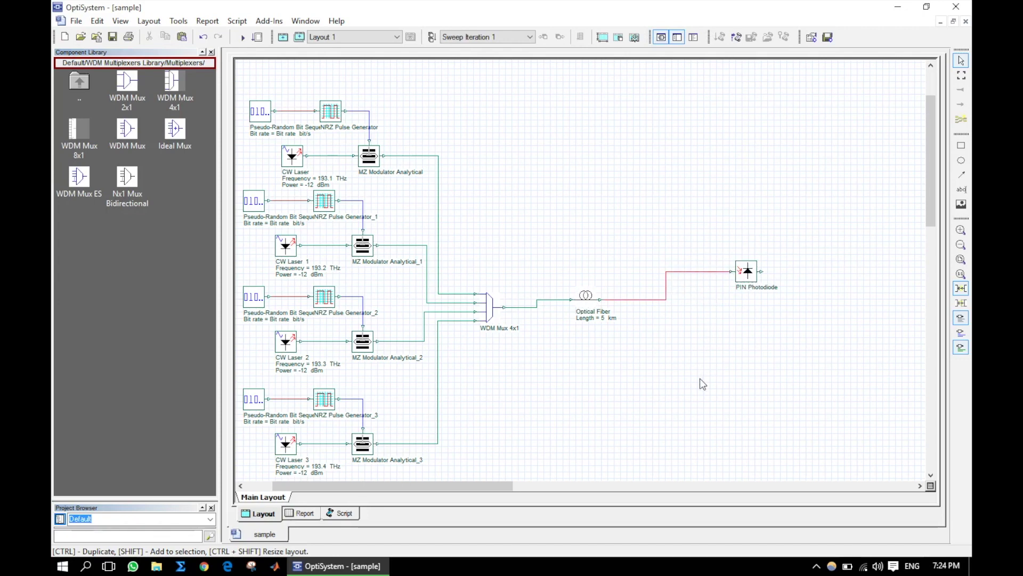
pyautogui.press('Delete')
pyautogui.moveTo(758, 273); pyautogui.dragTo(788, 206)
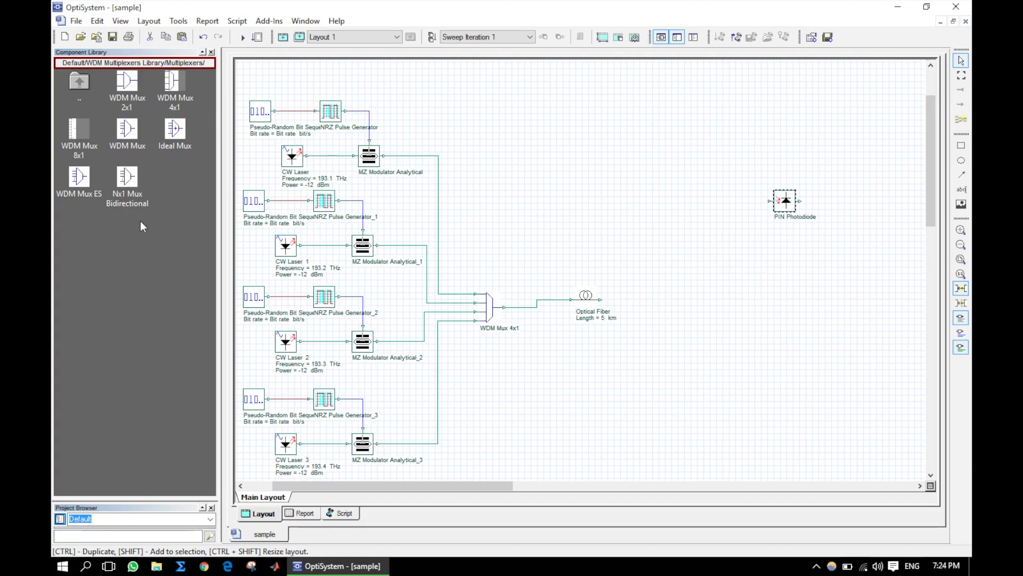
# Step: Search the whole component library for "demux" and go to the WDM Demux 1x4 component
pyautogui.press('BackSpace')
pyautogui.press('BackSpace')
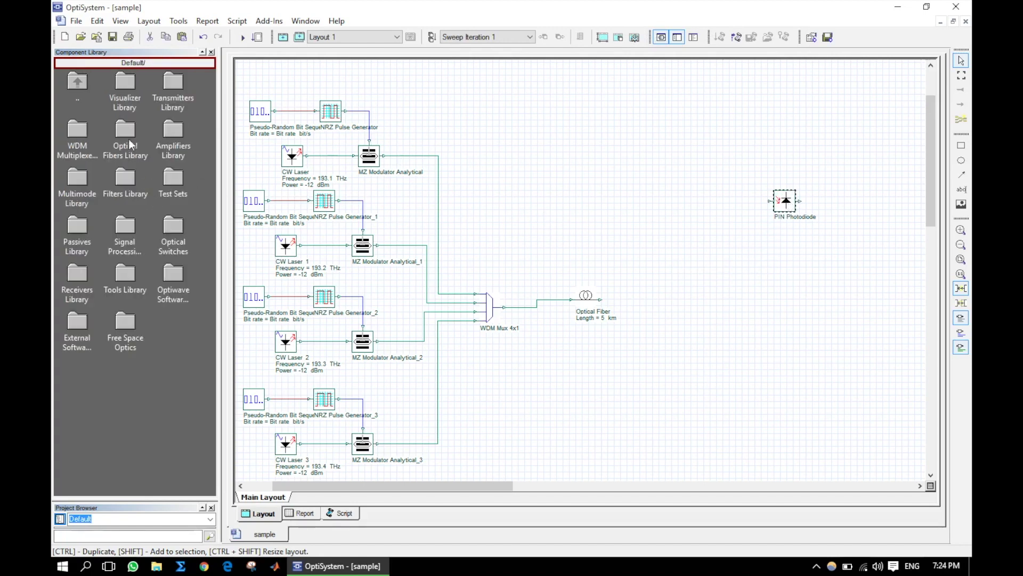
pyautogui.rightClick(149, 160)
pyautogui.click(197, 188)
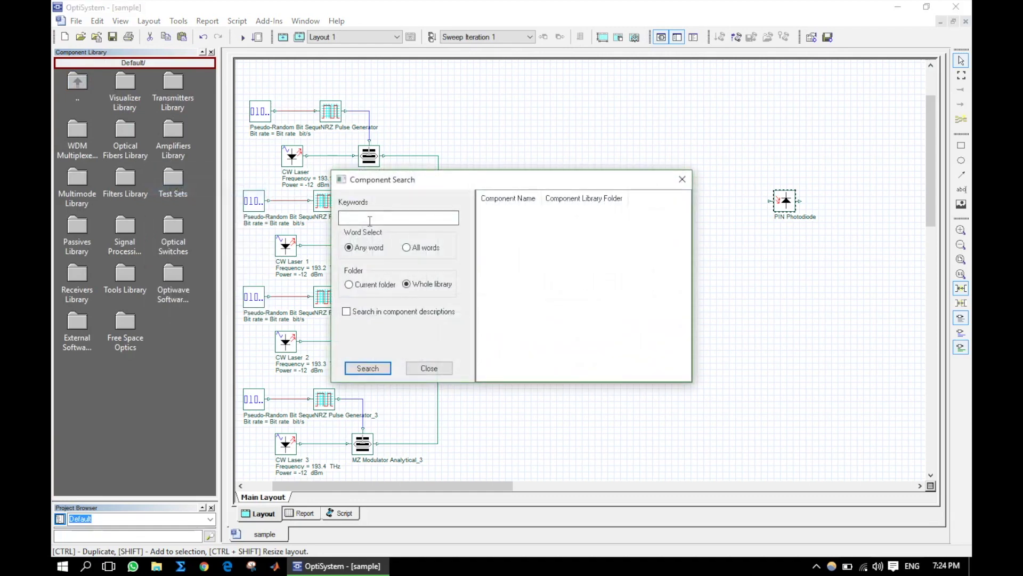
pyautogui.write('demux')
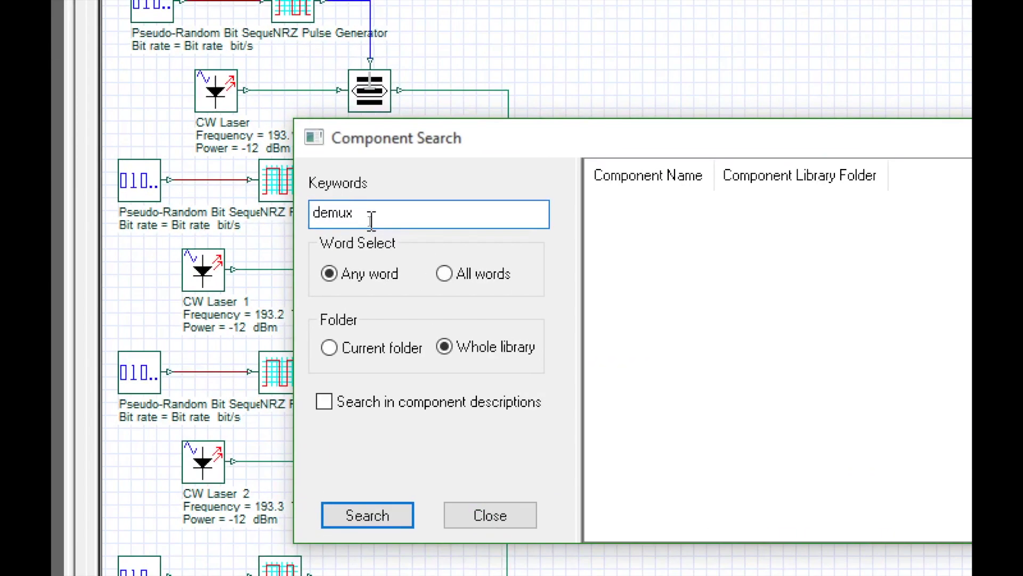
pyautogui.press('Return')
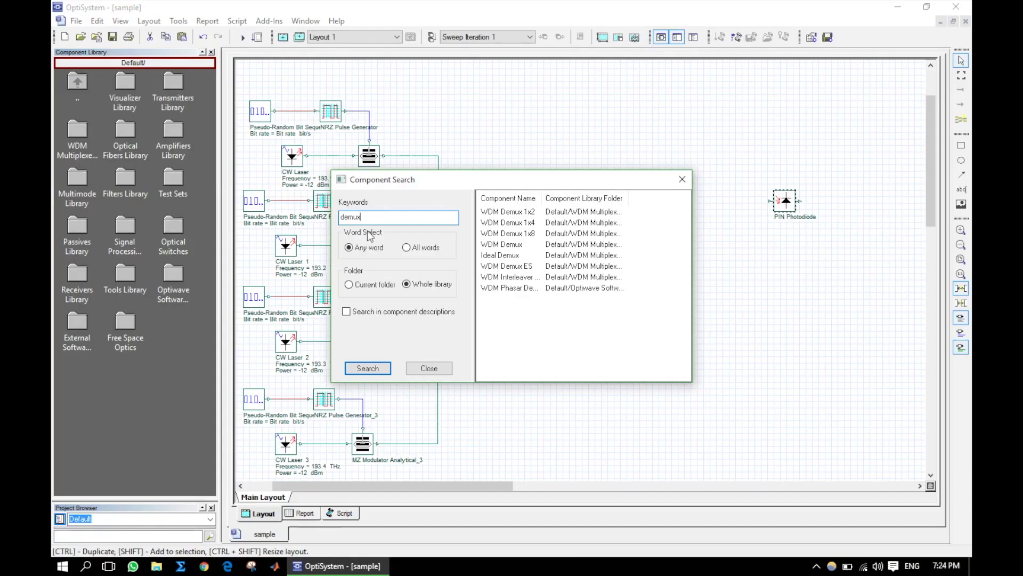
pyautogui.doubleClick(522, 224)
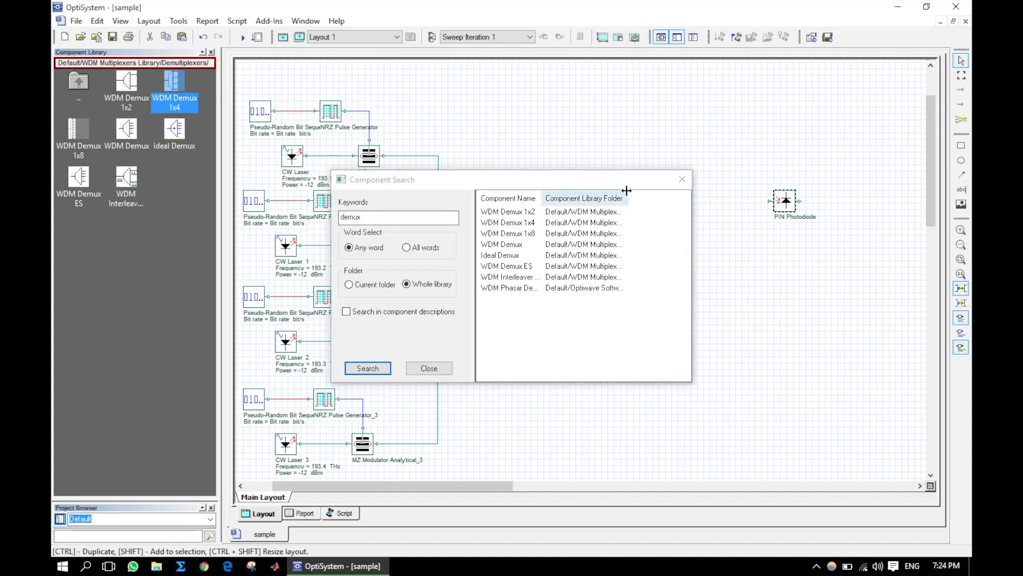
pyautogui.click(682, 179)
# Step: Add the WDM Demux 1x4 to the favorites and place one after the Optical Fiber, linked to the fiber output
pyautogui.rightClick(183, 85)
pyautogui.click(220, 219)
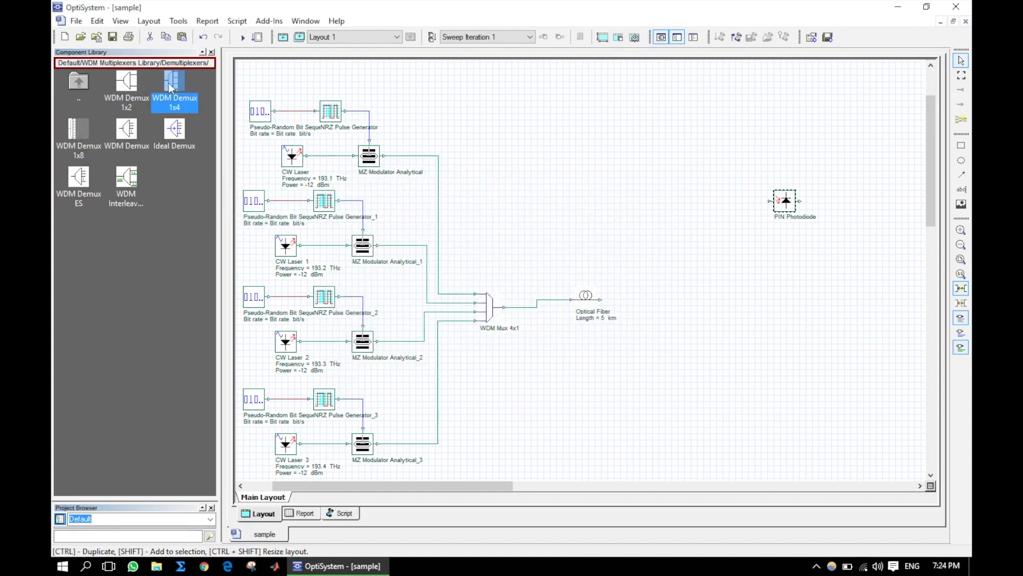
pyautogui.moveTo(180, 88); pyautogui.dragTo(660, 313)
# Step: Move the PIN Photodiode near the demux, linked to its first output, and make three copies of it below
pyautogui.moveTo(785, 207); pyautogui.dragTo(705, 188)
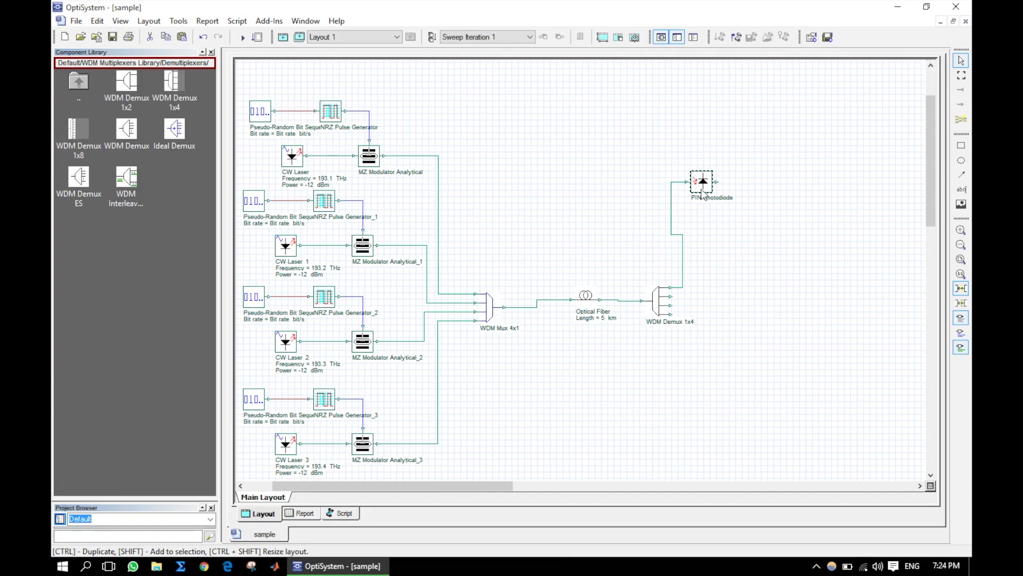
pyautogui.moveTo(703, 189); pyautogui.dragTo(731, 344)
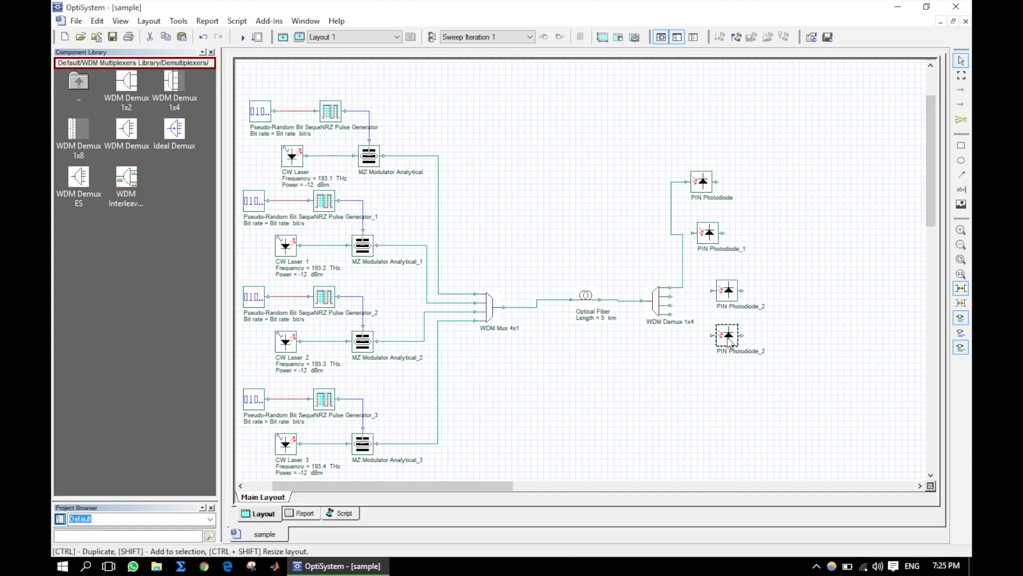
# Step: Align the four PIN photodiodes in one spaced vertical column and shift the whole column slightly to the right
pyautogui.moveTo(733, 295); pyautogui.dragTo(734, 301)
pyautogui.moveTo(731, 342); pyautogui.dragTo(731, 367)
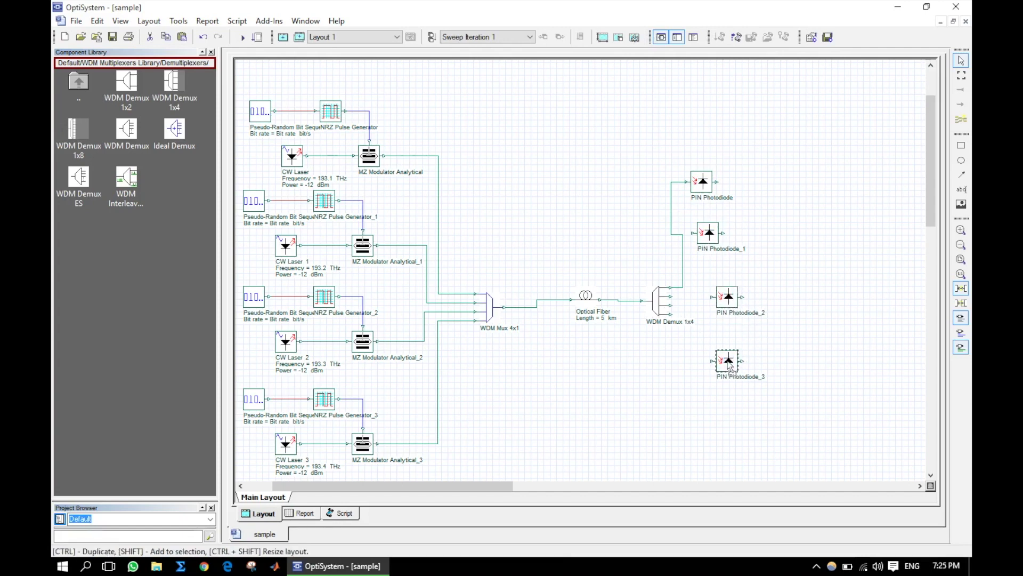
pyautogui.moveTo(710, 241); pyautogui.dragTo(730, 241)
pyautogui.moveTo(705, 186); pyautogui.dragTo(731, 186)
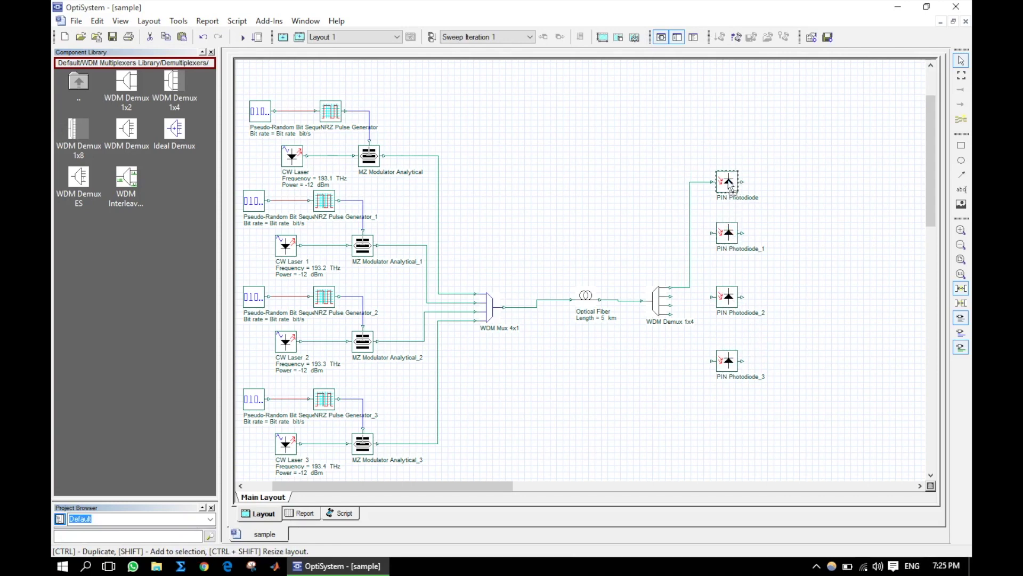
pyautogui.moveTo(709, 134); pyautogui.dragTo(786, 421)
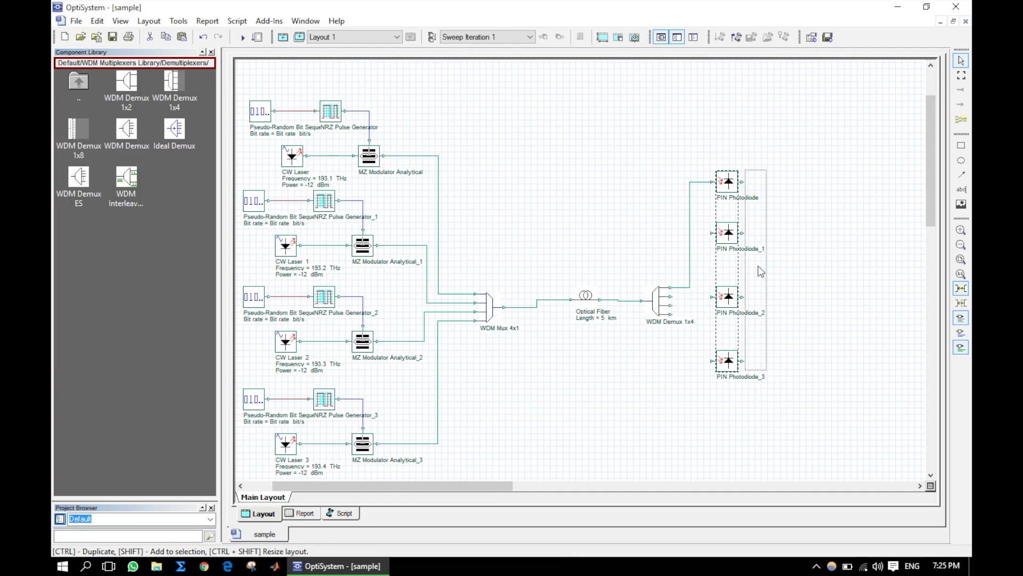
pyautogui.moveTo(758, 265); pyautogui.dragTo(784, 265)
pyautogui.click(722, 261)
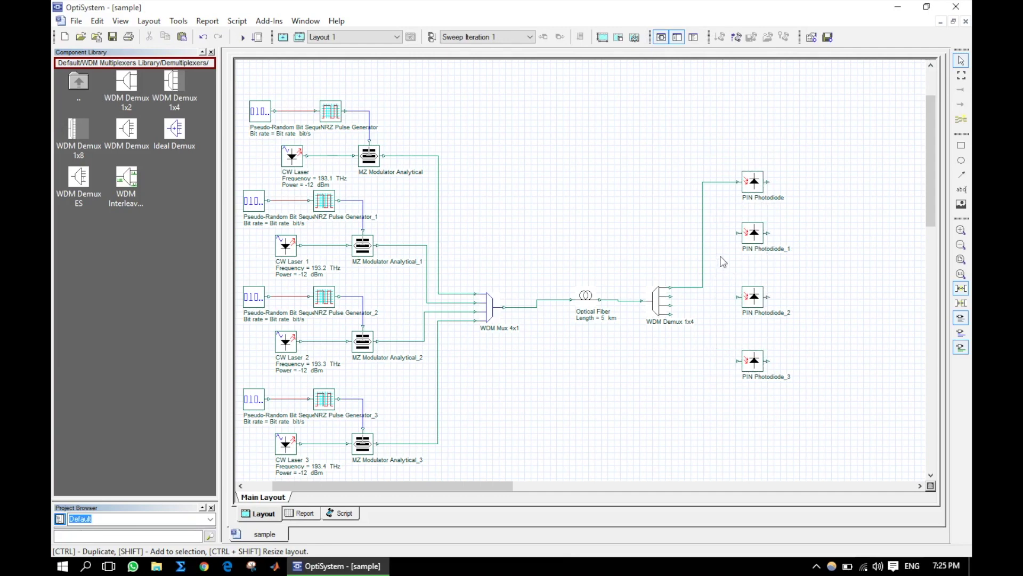
# Step: Link the second, third and fourth PIN photodiodes to the remaining outputs of the WDM Demux 1x4
pyautogui.moveTo(738, 233); pyautogui.dragTo(671, 296)
pyautogui.moveTo(738, 297); pyautogui.dragTo(675, 314)
pyautogui.moveTo(739, 362); pyautogui.dragTo(672, 315)
# Step: Lower the photodiode column slightly and shift the vertical link segments of the first and fourth photodiodes left, clear of the neighbouring links
pyautogui.moveTo(663, 129); pyautogui.dragTo(825, 430)
pyautogui.moveTo(757, 278); pyautogui.dragTo(763, 299)
pyautogui.click(837, 284)
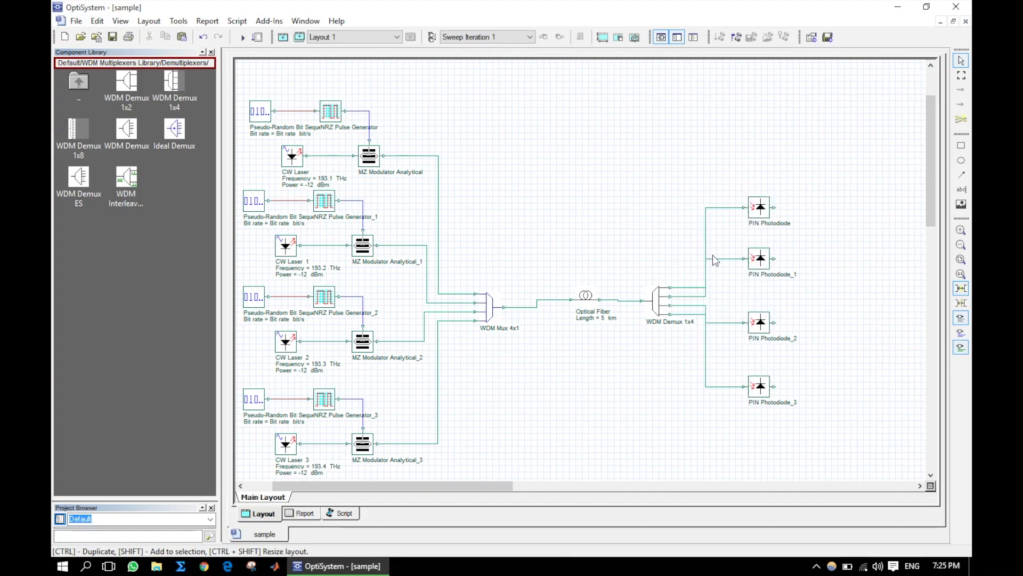
pyautogui.moveTo(703, 232); pyautogui.dragTo(691, 232)
pyautogui.moveTo(707, 353); pyautogui.dragTo(689, 354)
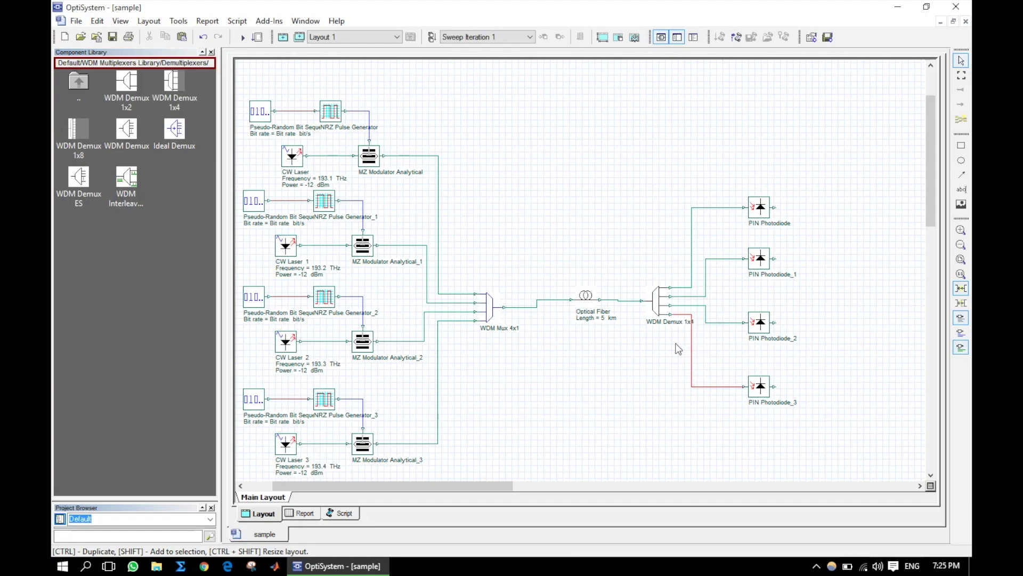
# Step: Set the optical fiber's reference wavelength to 193.2 THz
pyautogui.doubleClick(586, 297)
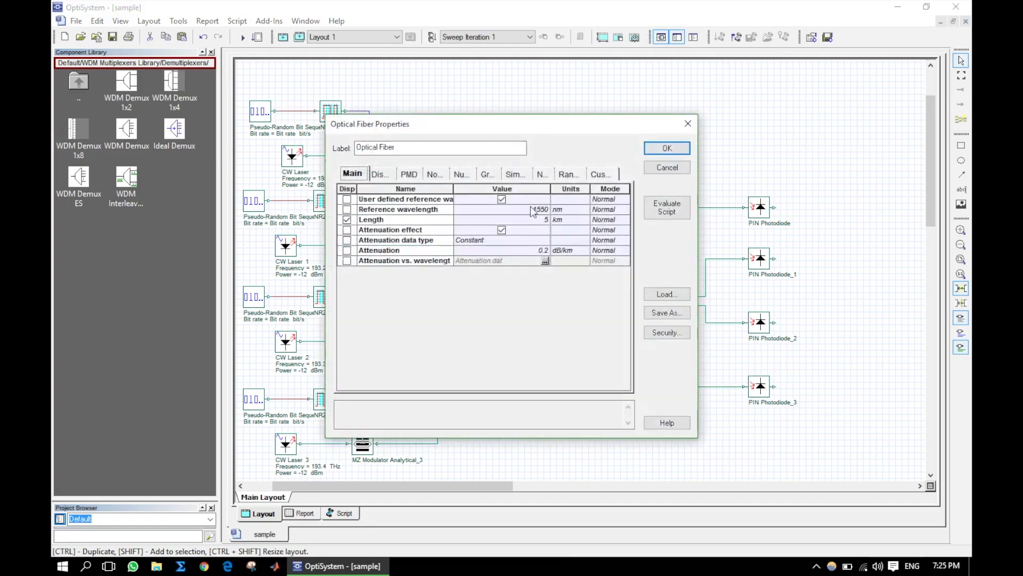
pyautogui.click(513, 211)
pyautogui.click(568, 210)
pyautogui.click(586, 209)
pyautogui.click(578, 225)
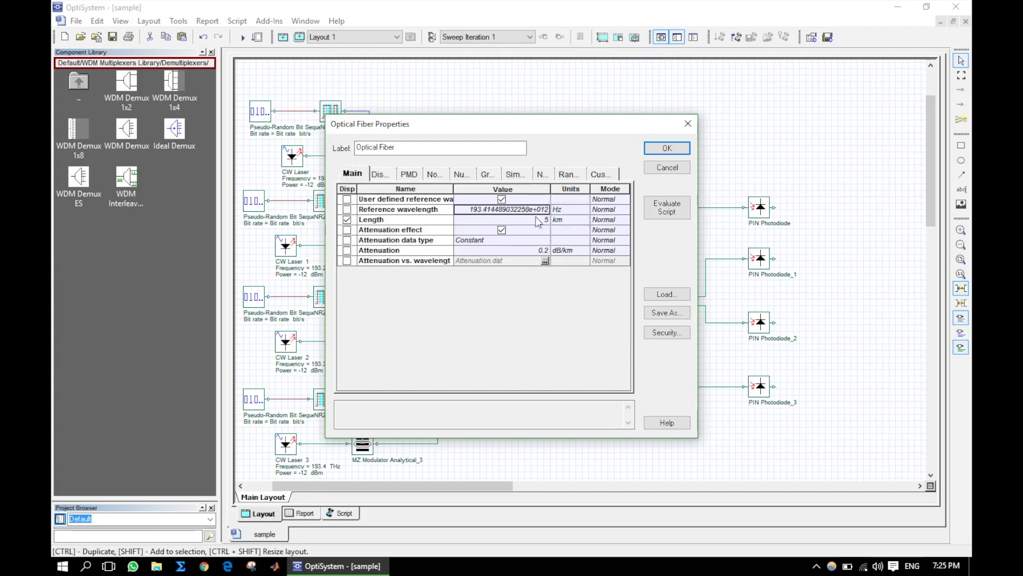
pyautogui.click(464, 211)
pyautogui.write('193.2')
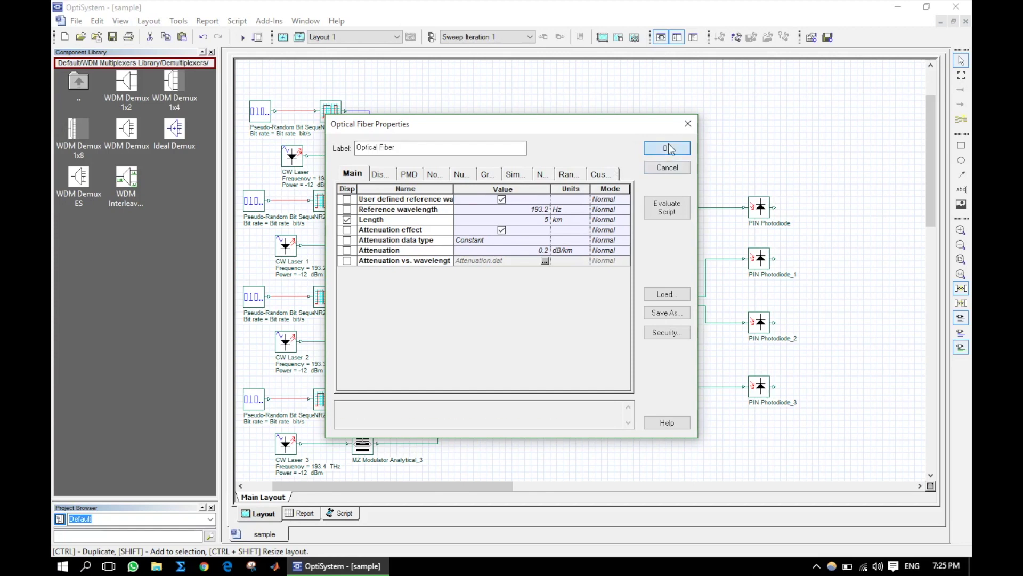
pyautogui.click(734, 38)
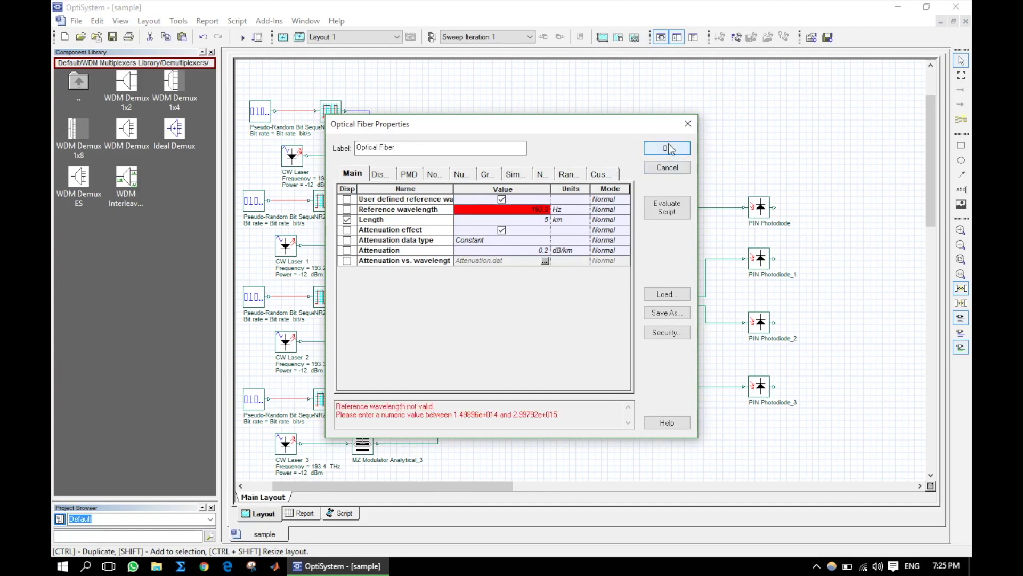
pyautogui.click(570, 211)
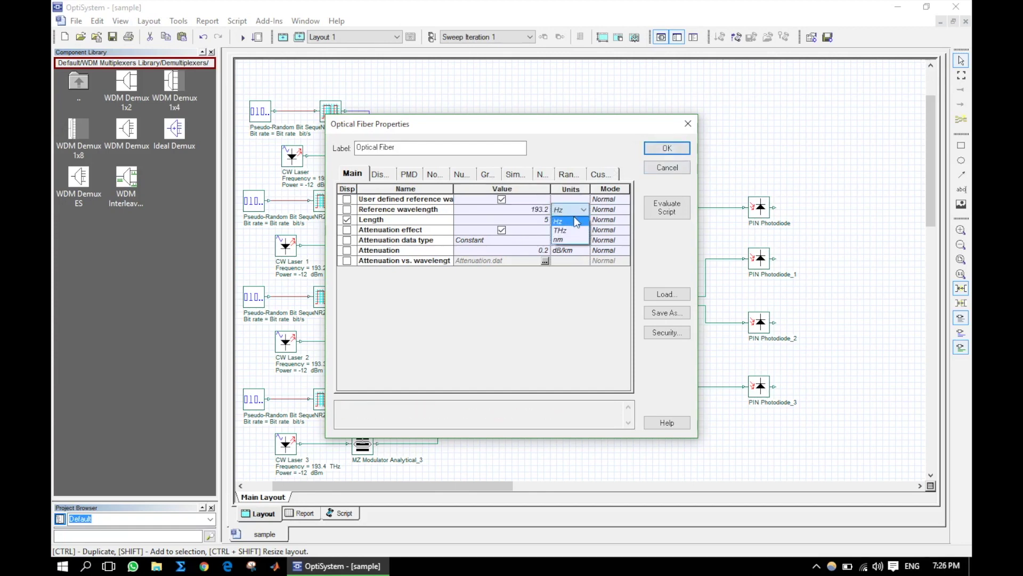
pyautogui.click(571, 227)
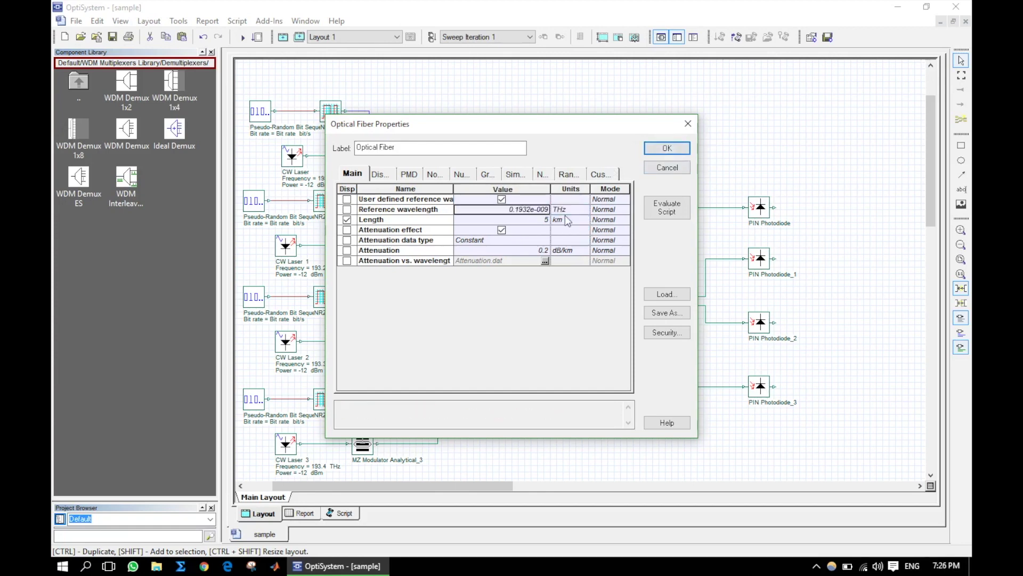
pyautogui.click(502, 211)
pyautogui.write('193.2')
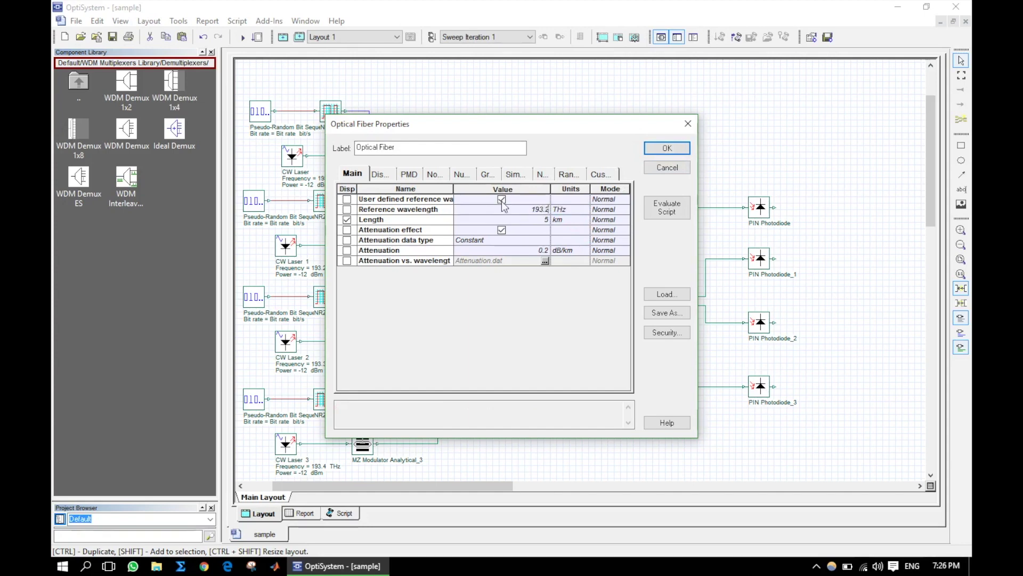
pyautogui.click(672, 148)
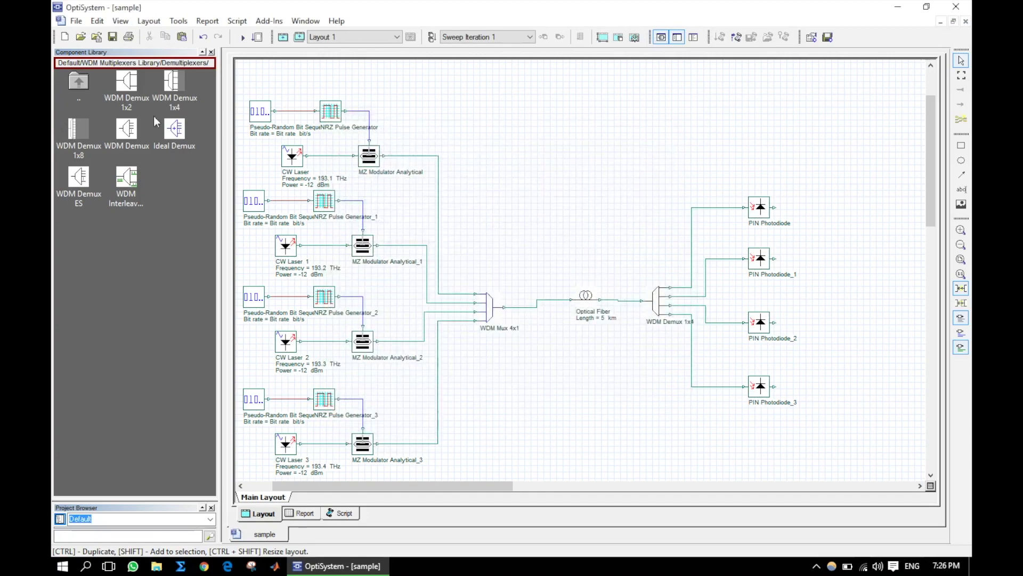
# Step: Add an Optical Spectrum Analyzer from the optical visualizers above the fiber, linked to the WDM Mux 4x1 output
pyautogui.doubleClick(73, 88)
pyautogui.doubleClick(75, 83)
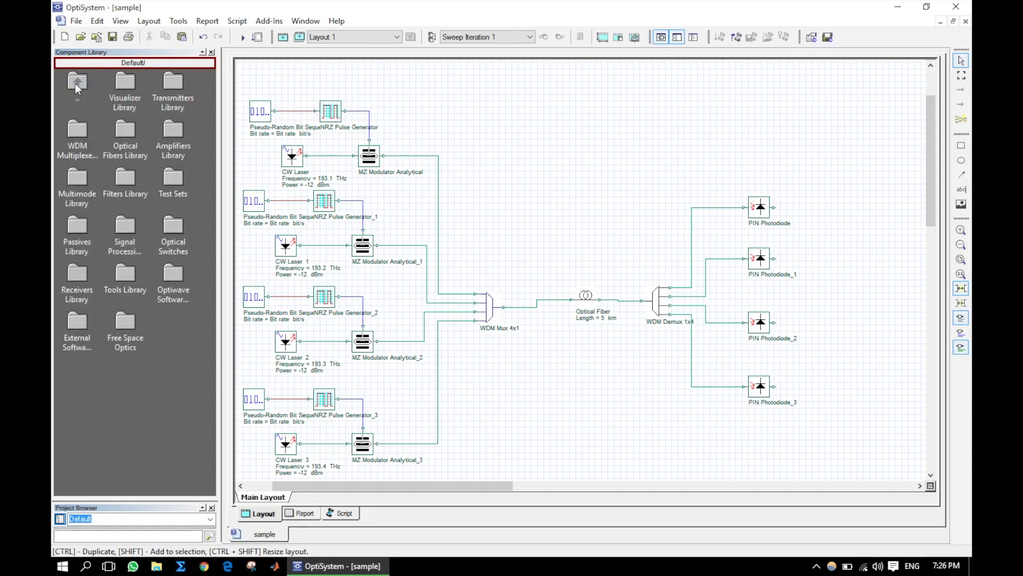
pyautogui.doubleClick(125, 87)
pyautogui.doubleClick(125, 87)
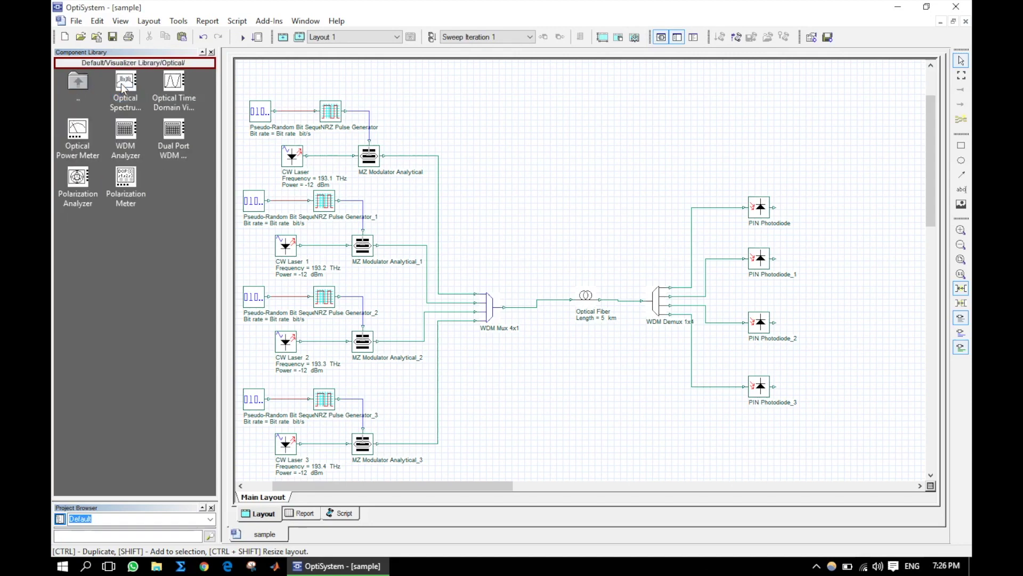
pyautogui.moveTo(126, 83); pyautogui.dragTo(549, 230)
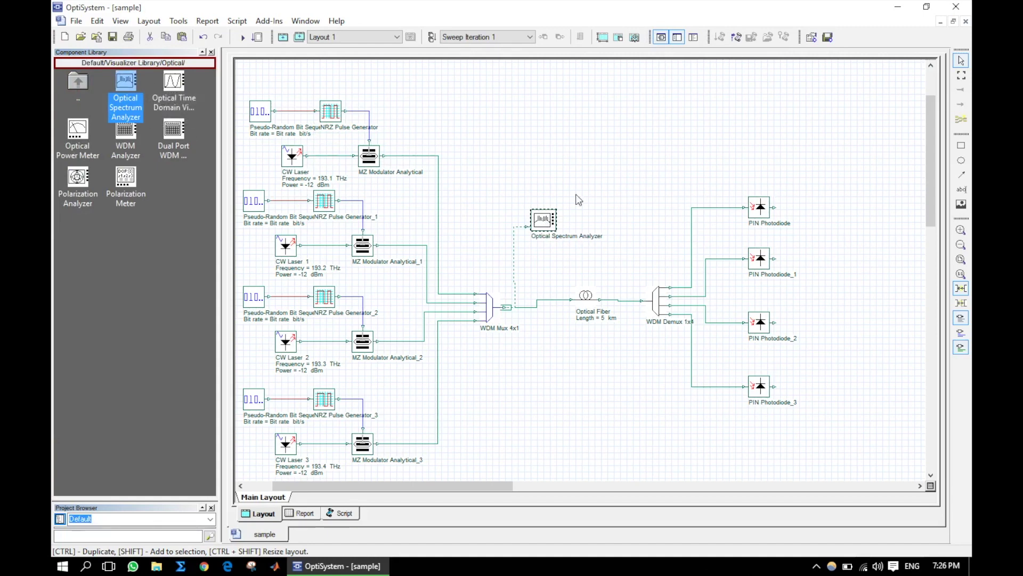
# Step: Search the whole component library for "3R" and open the library folder containing the 3R Regenerator
pyautogui.click(138, 298)
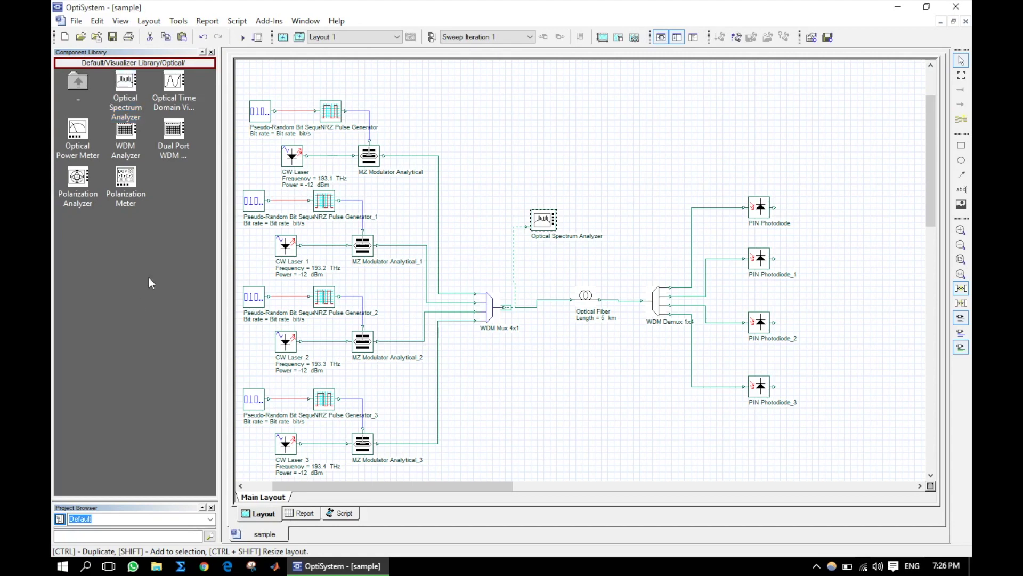
pyautogui.rightClick(160, 260)
pyautogui.click(181, 284)
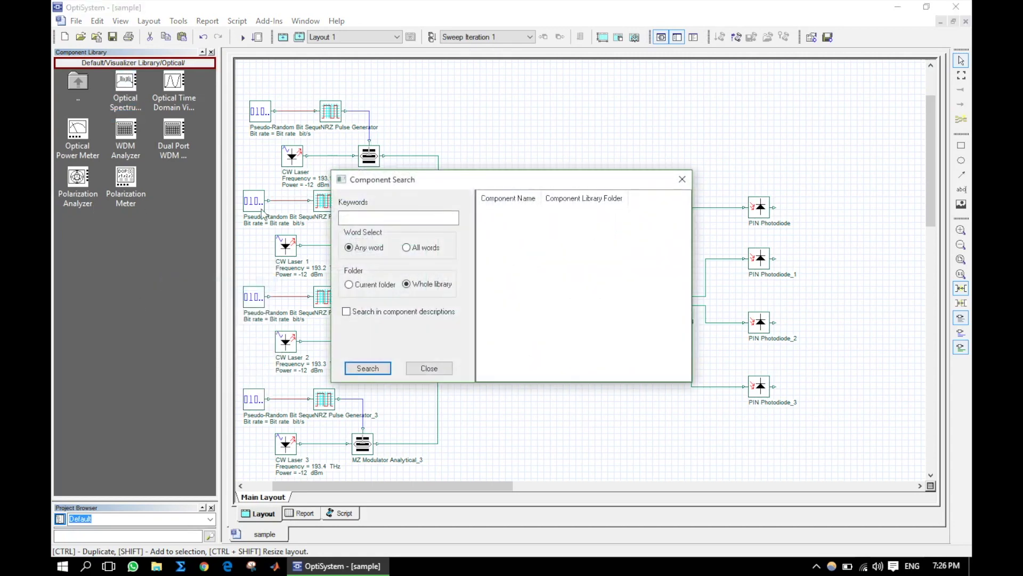
pyautogui.write('3R')
pyautogui.press('Return')
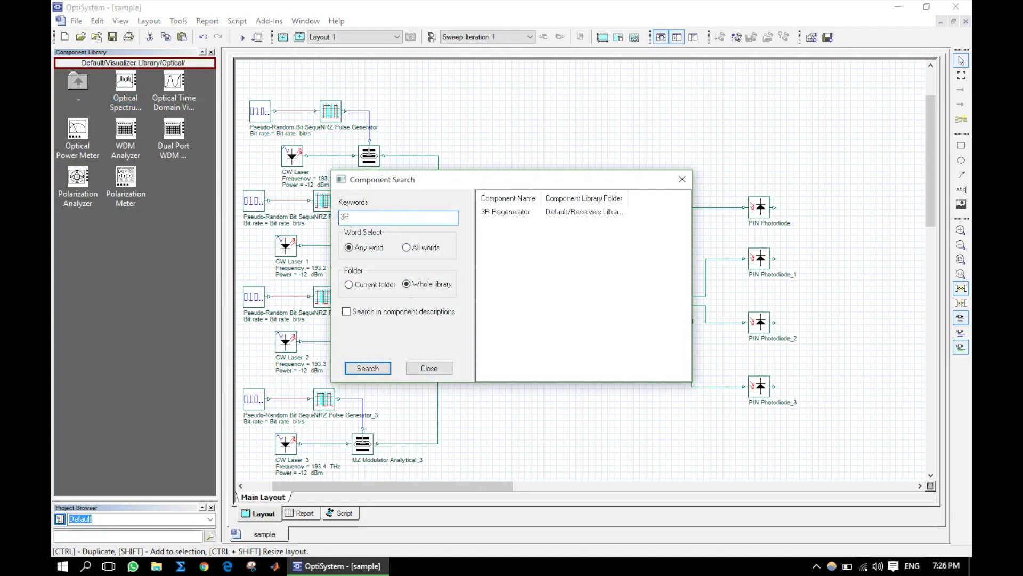
pyautogui.doubleClick(520, 213)
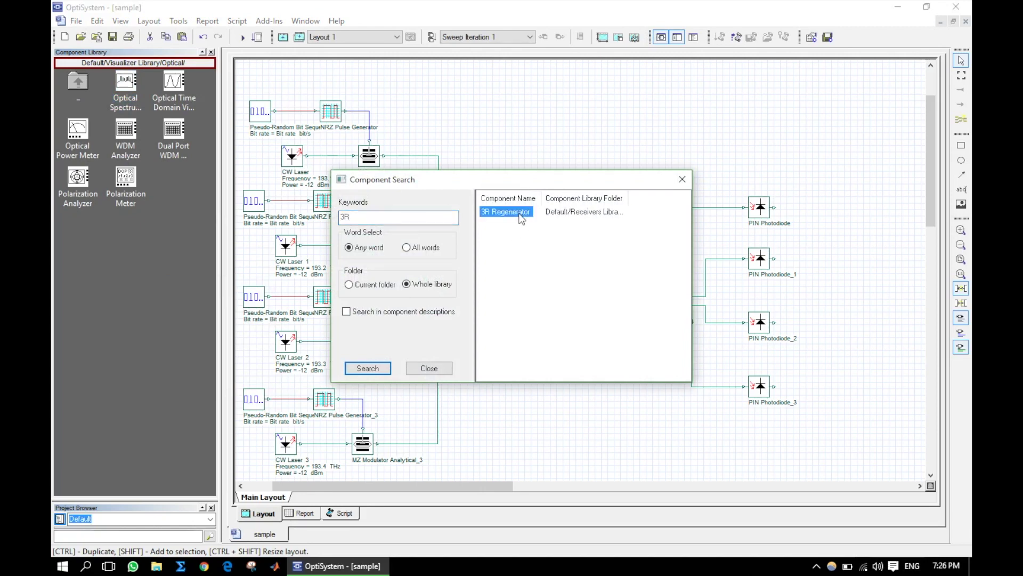
pyautogui.click(682, 179)
# Step: Place a 3R Regenerator beside the first PIN photodiode, linked to its output
pyautogui.click(80, 131)
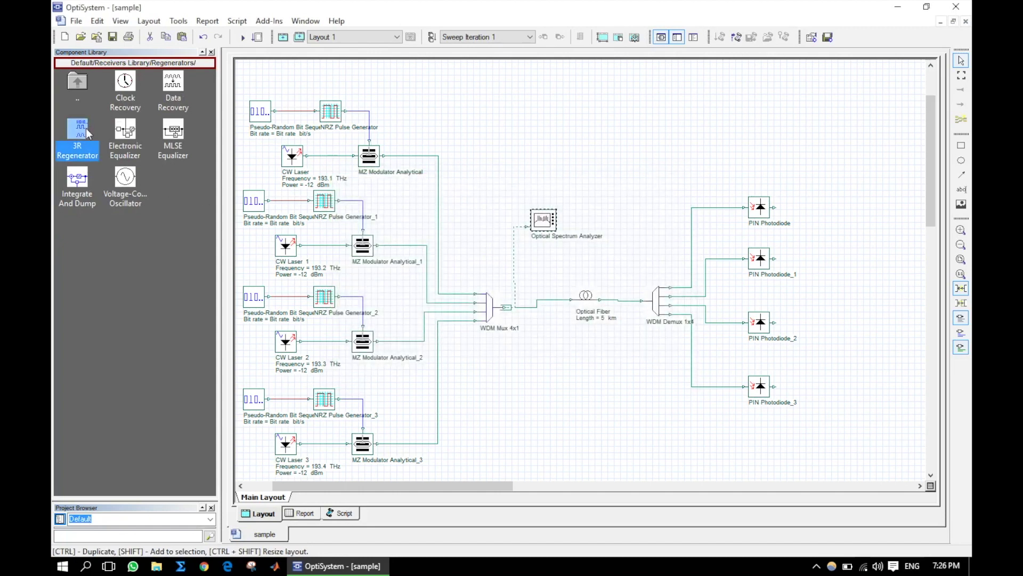
pyautogui.rightClick(80, 130)
pyautogui.click(127, 269)
pyautogui.moveTo(80, 133); pyautogui.dragTo(838, 208)
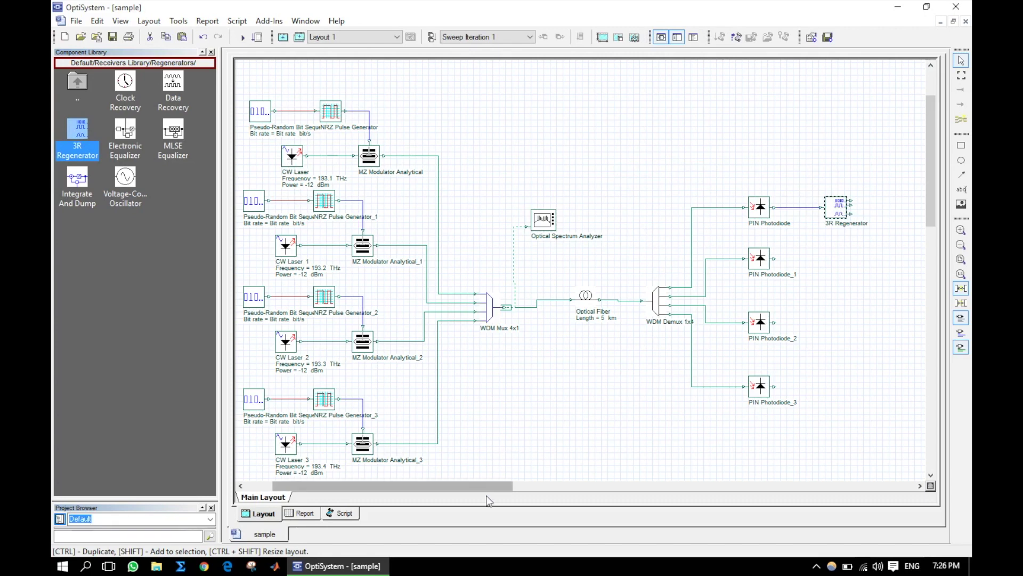
# Step: Add a BER Analyzer from the electrical visualizers beside the 3R Regenerator, linked to its three outputs
pyautogui.moveTo(488, 488); pyautogui.dragTo(560, 486)
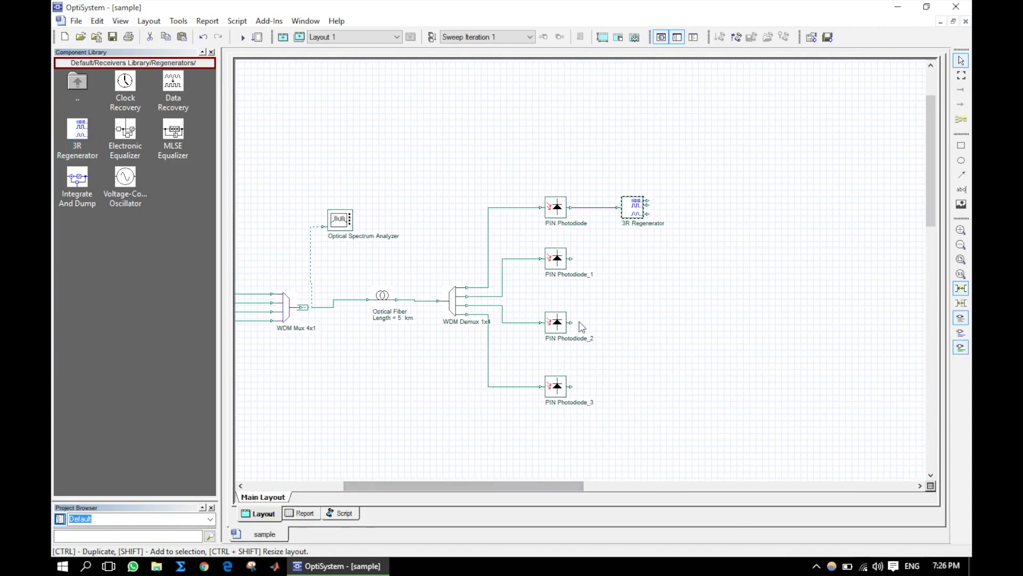
pyautogui.click(645, 270)
pyautogui.doubleClick(74, 92)
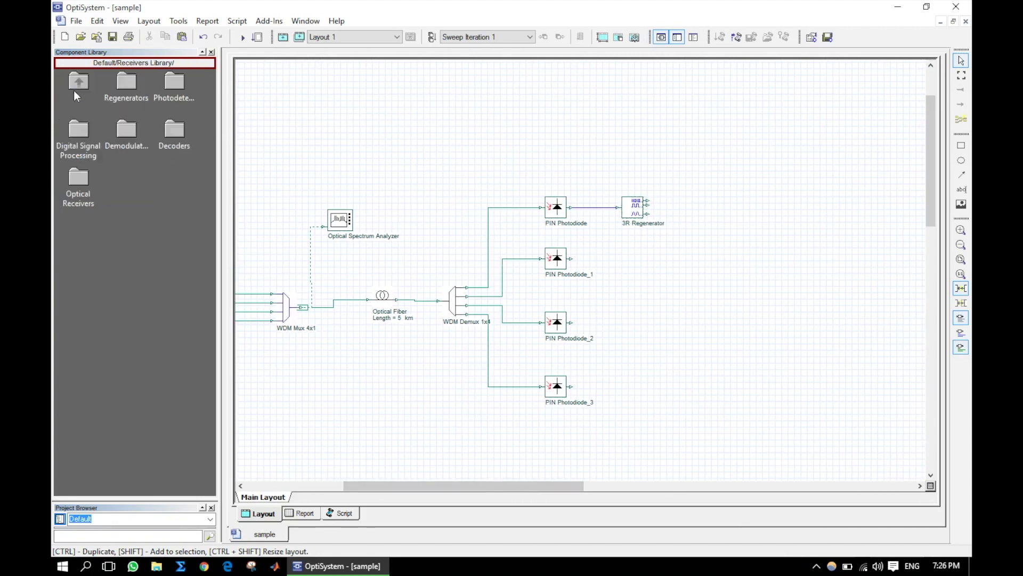
pyautogui.doubleClick(81, 83)
pyautogui.doubleClick(123, 85)
pyautogui.doubleClick(168, 86)
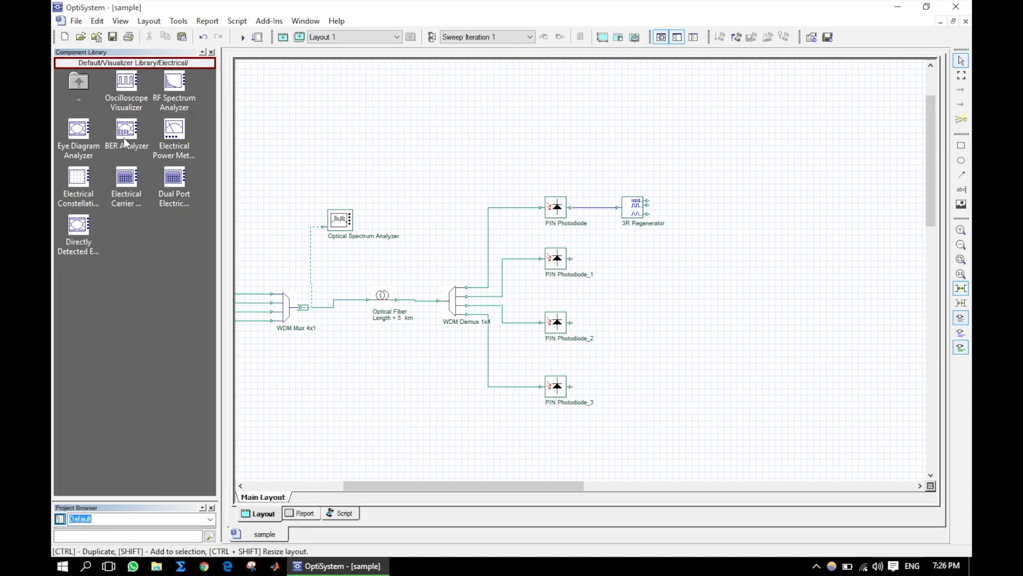
pyautogui.press('Down')
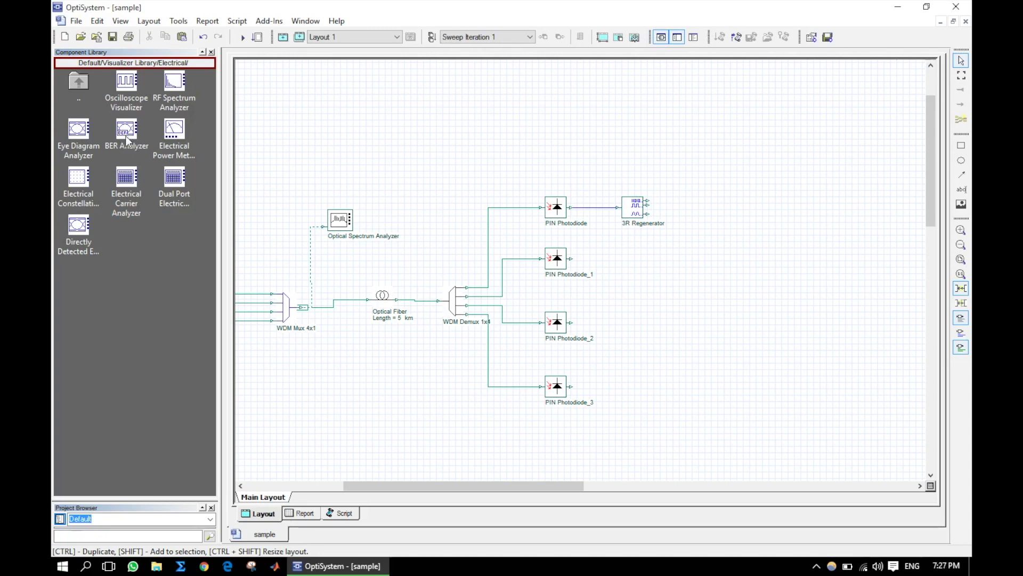
pyautogui.moveTo(136, 126); pyautogui.dragTo(726, 212)
pyautogui.click(659, 149)
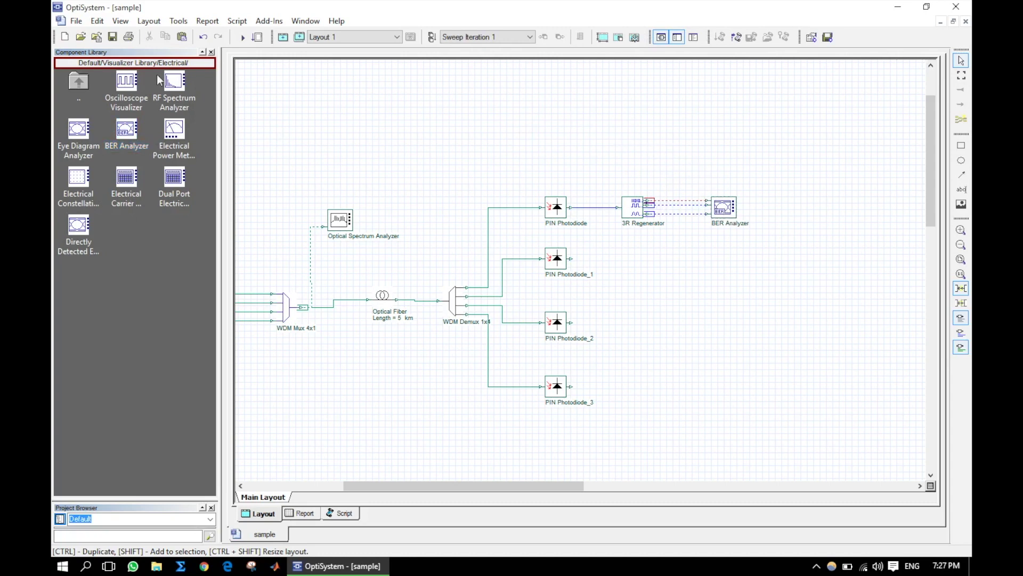
# Step: Copy the 3R Regenerator and BER Analyzer pair three times, placing the copies beside the three lower photodiodes
pyautogui.moveTo(584, 159); pyautogui.dragTo(797, 271)
pyautogui.rightClick(696, 208)
pyautogui.click(716, 229)
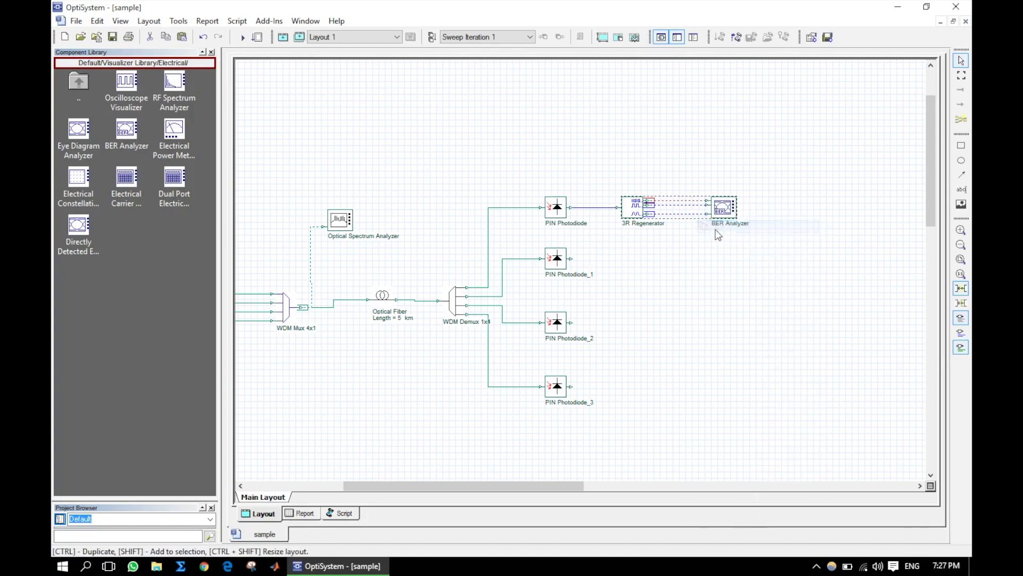
pyautogui.rightClick(645, 258)
pyautogui.click(670, 253)
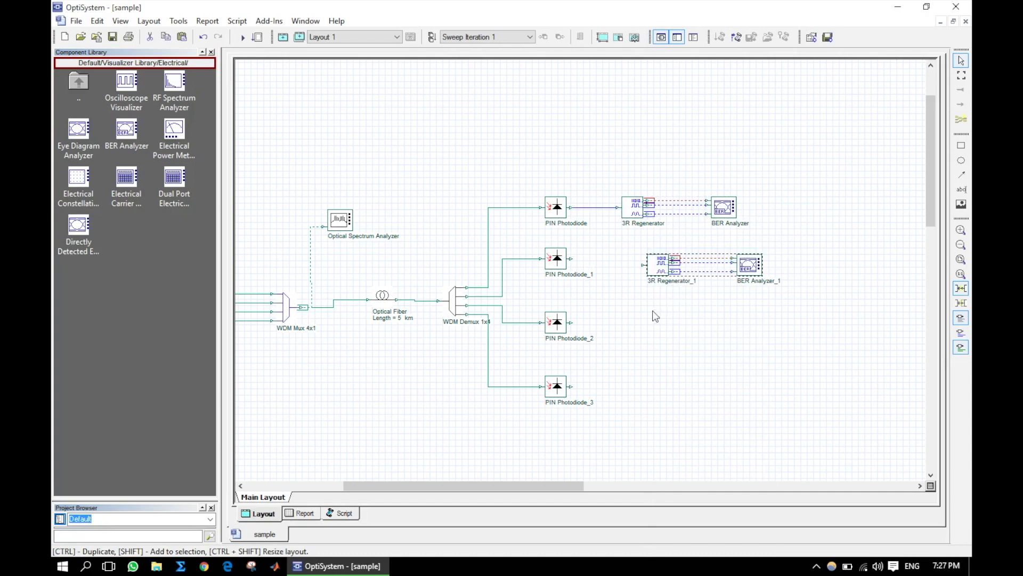
pyautogui.rightClick(648, 312)
pyautogui.click(666, 254)
pyautogui.rightClick(665, 373)
pyautogui.click(695, 70)
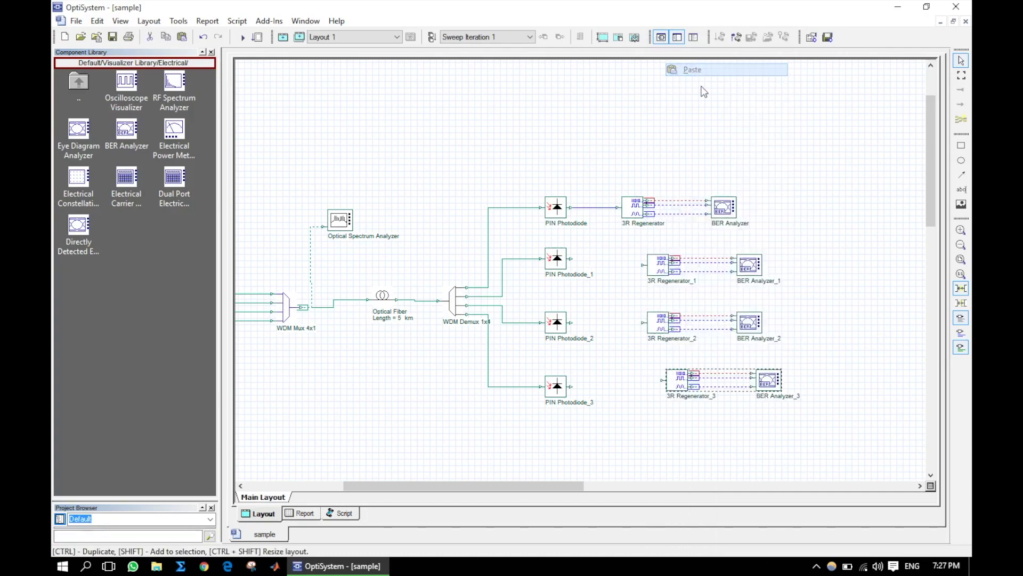
# Step: Align the regenerator and BER Analyzer pairs in one column, each level with and linked to its PIN photodiode
pyautogui.moveTo(715, 383); pyautogui.dragTo(684, 390)
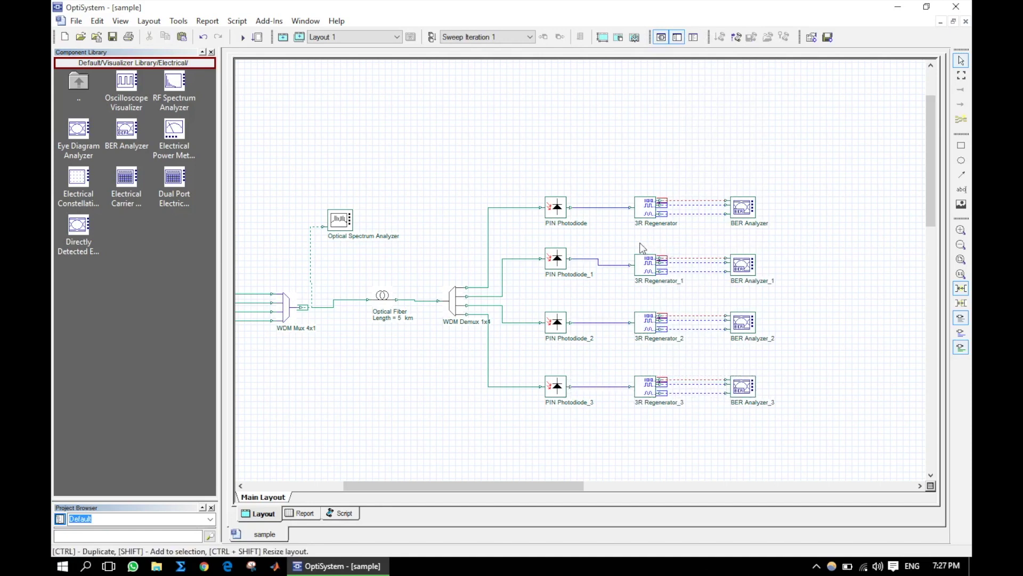
pyautogui.moveTo(628, 247); pyautogui.dragTo(716, 265)
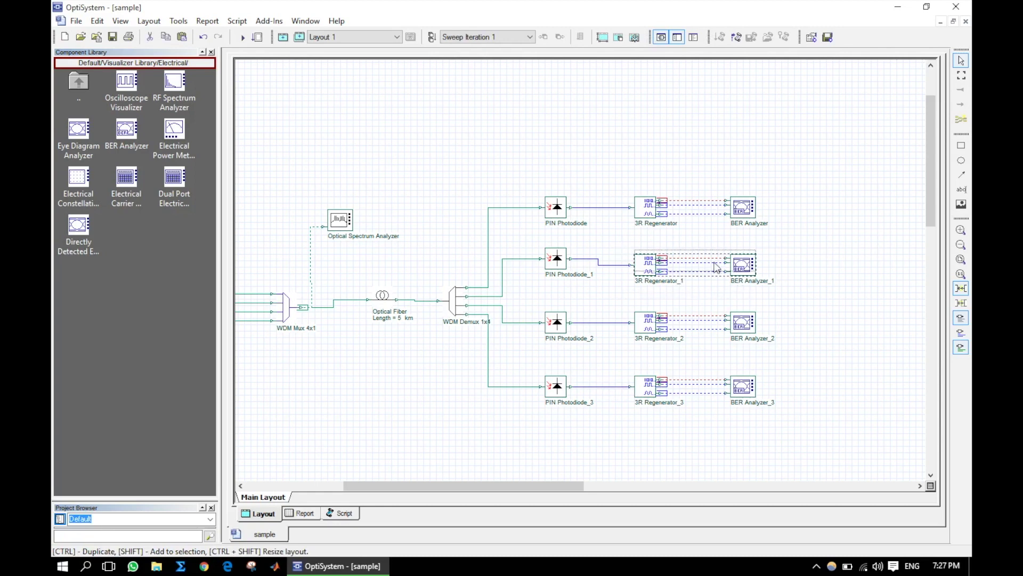
pyautogui.click(704, 290)
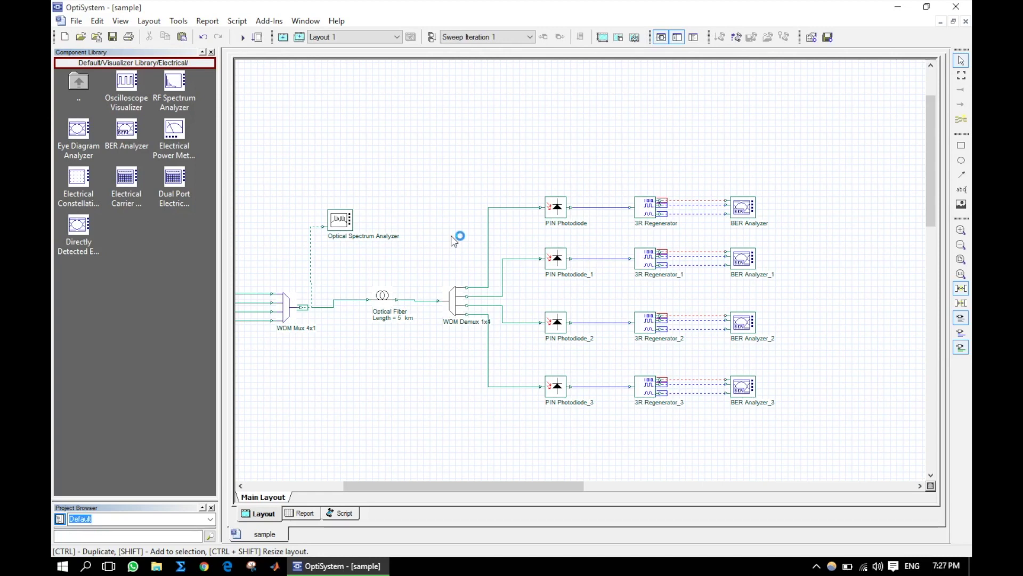
# Step: Add a second Optical Spectrum Analyzer below the fiber, linked to the optical fiber's output
pyautogui.doubleClick(75, 89)
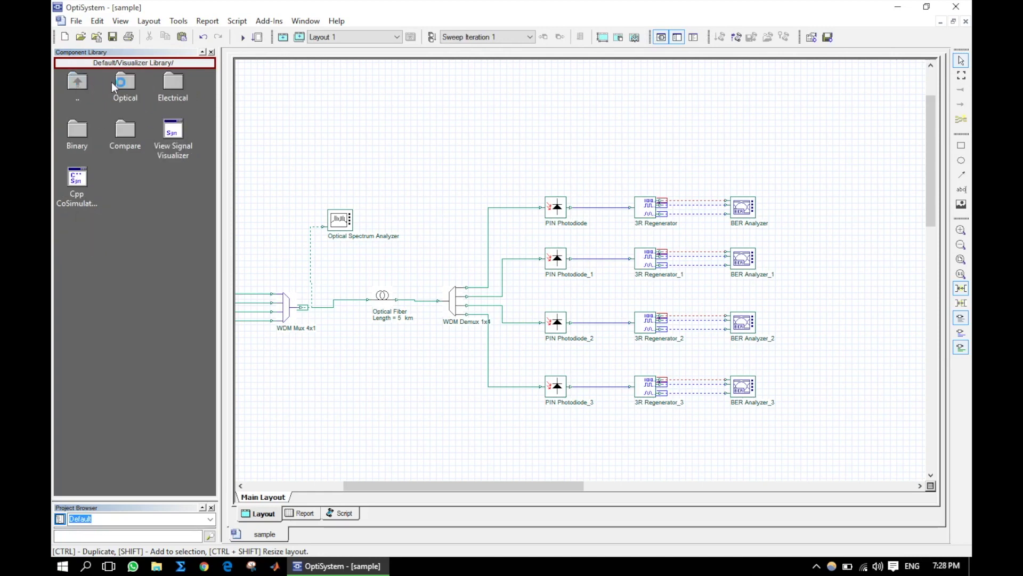
pyautogui.click(134, 87)
pyautogui.moveTo(128, 86); pyautogui.dragTo(437, 393)
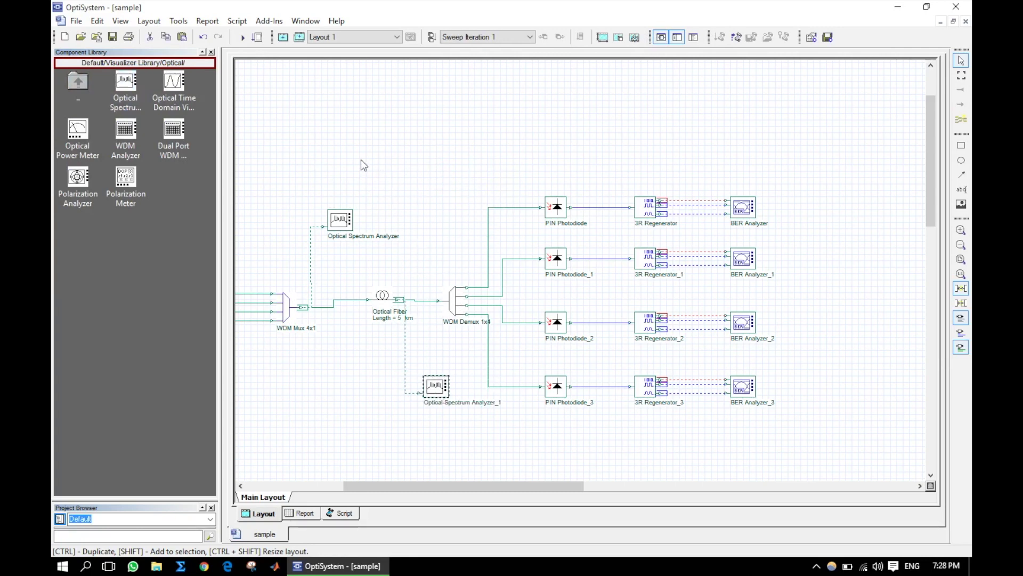
# Step: Check the channel frequencies of the WDM Demux 1x4 and close its properties
pyautogui.doubleClick(461, 297)
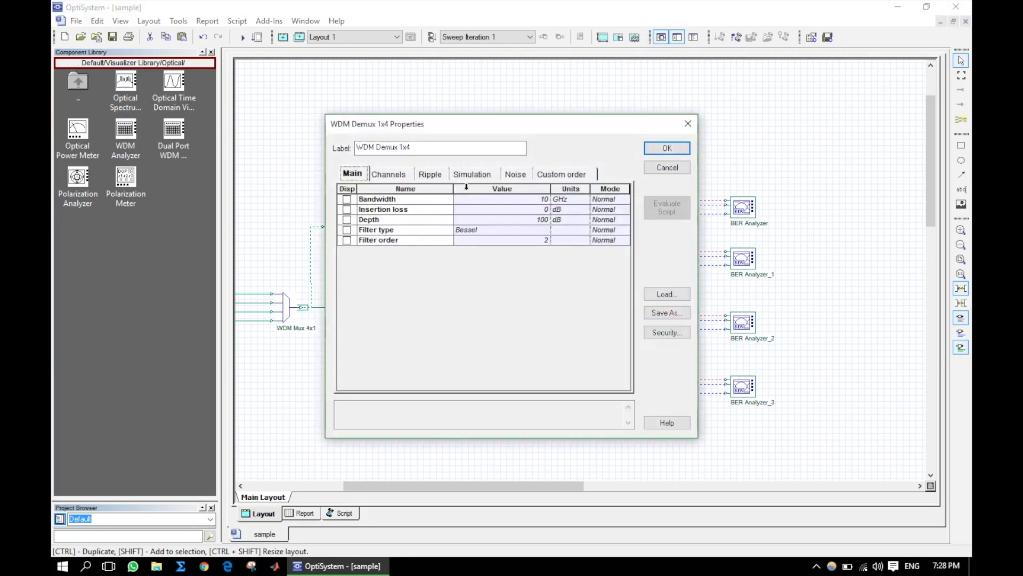
pyautogui.click(389, 174)
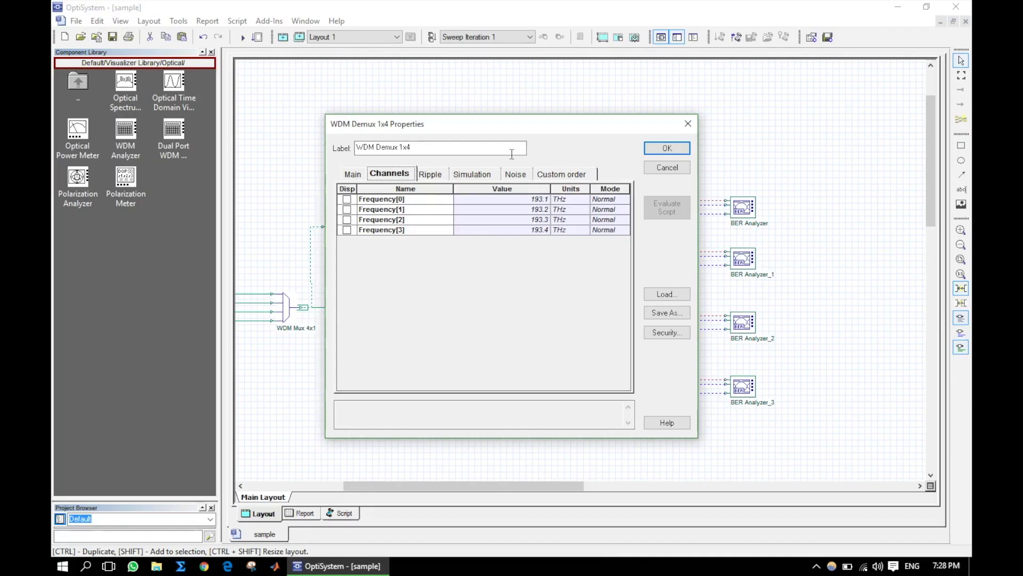
pyautogui.click(668, 149)
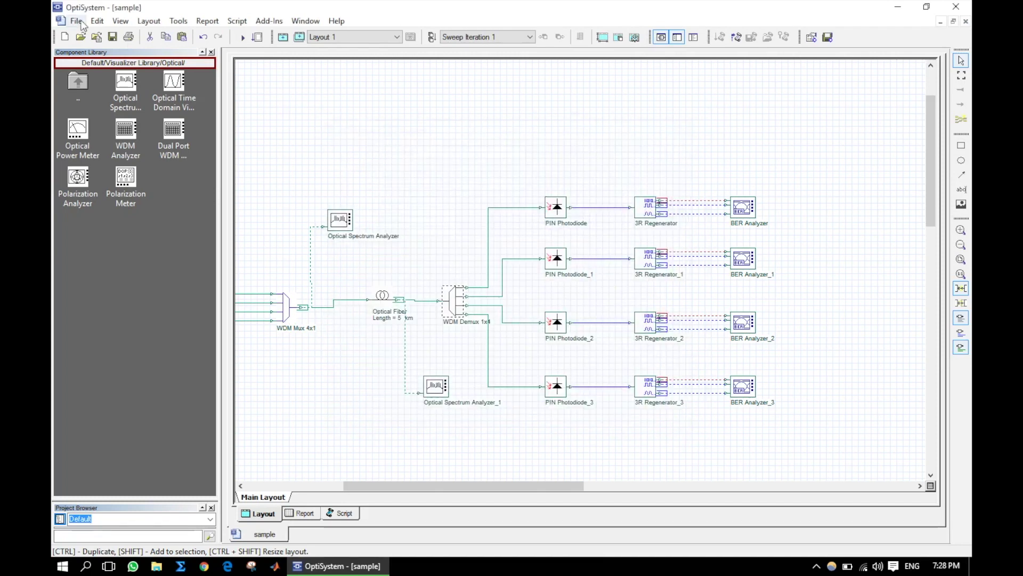
# Step: Run the calculation of the whole project and close the calculation window
pyautogui.click(242, 36)
pyautogui.click(671, 144)
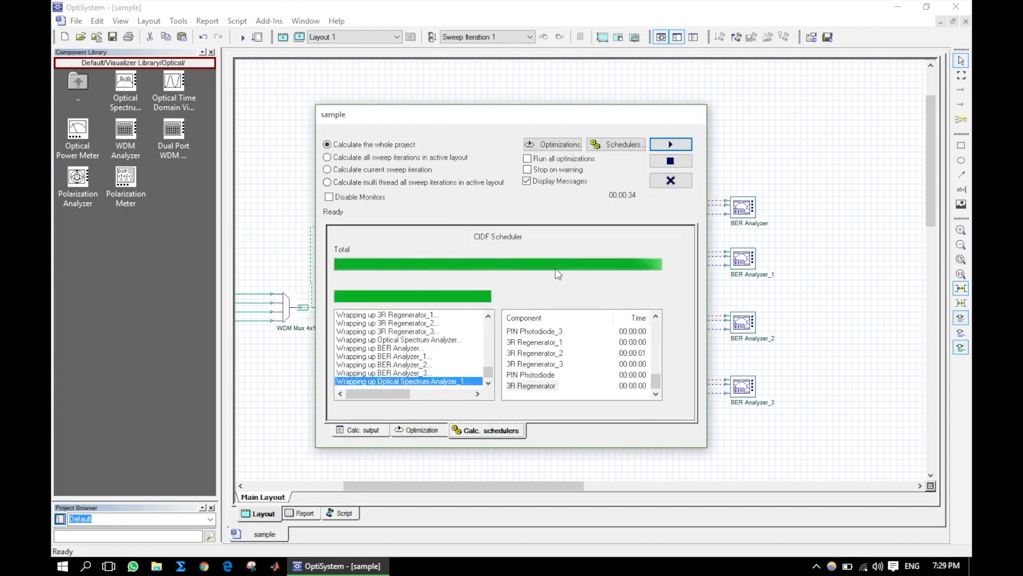
pyautogui.click(672, 184)
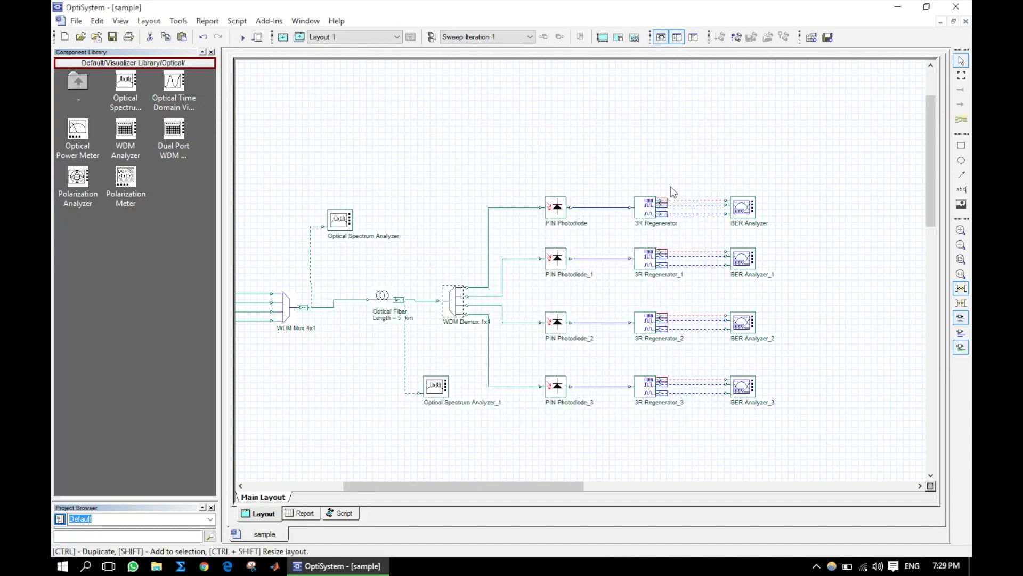
# Step: Show the eye diagram in the first channel's BER Analyzer and close its results window
pyautogui.rightClick(549, 133)
pyautogui.click(475, 137)
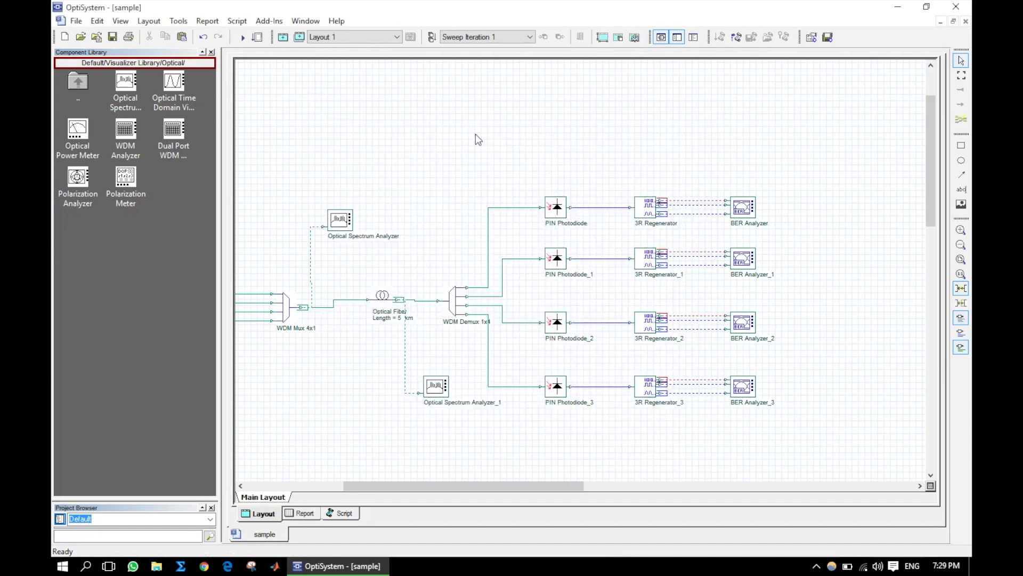
pyautogui.doubleClick(743, 207)
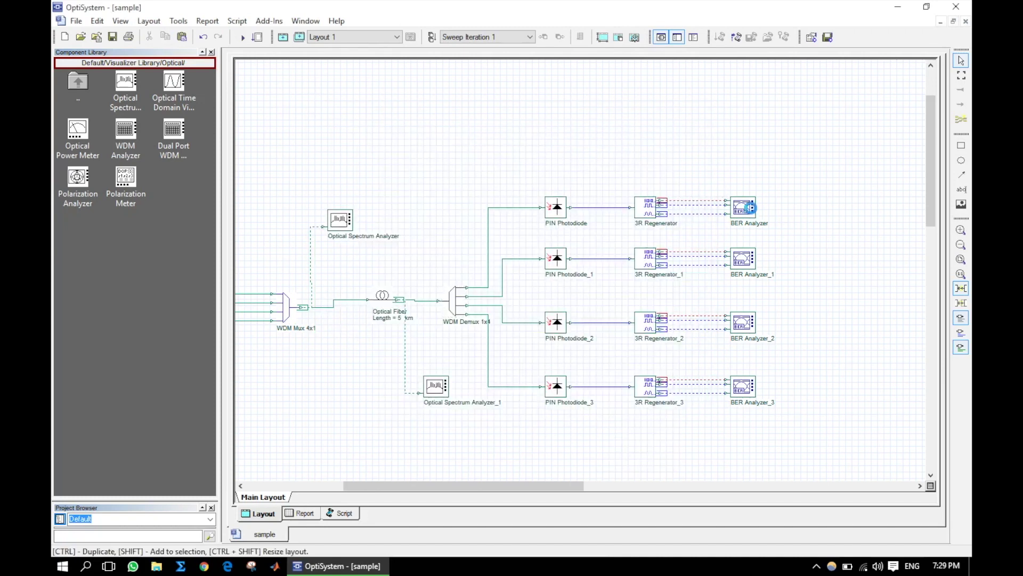
pyautogui.click(635, 135)
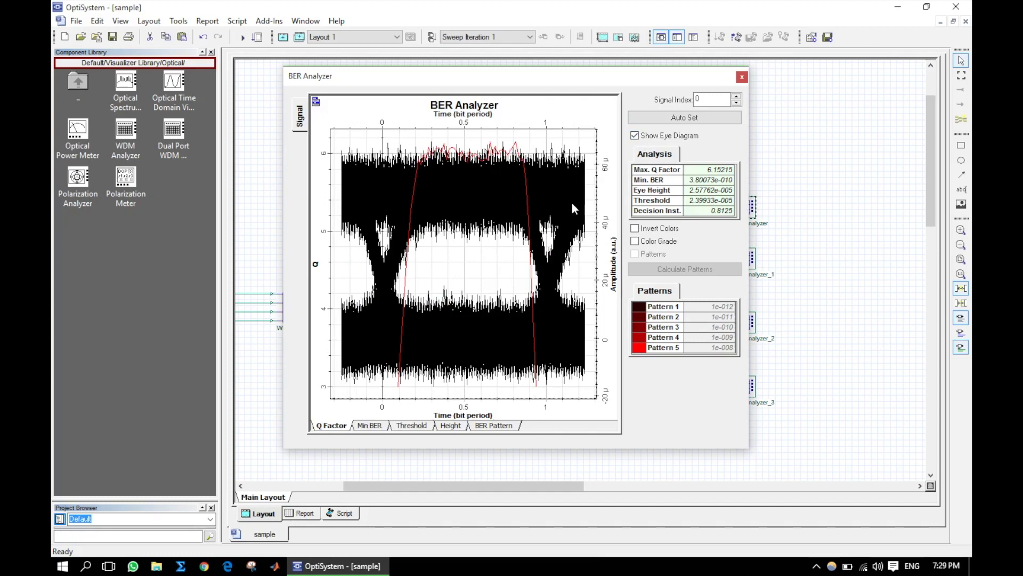
pyautogui.click(742, 78)
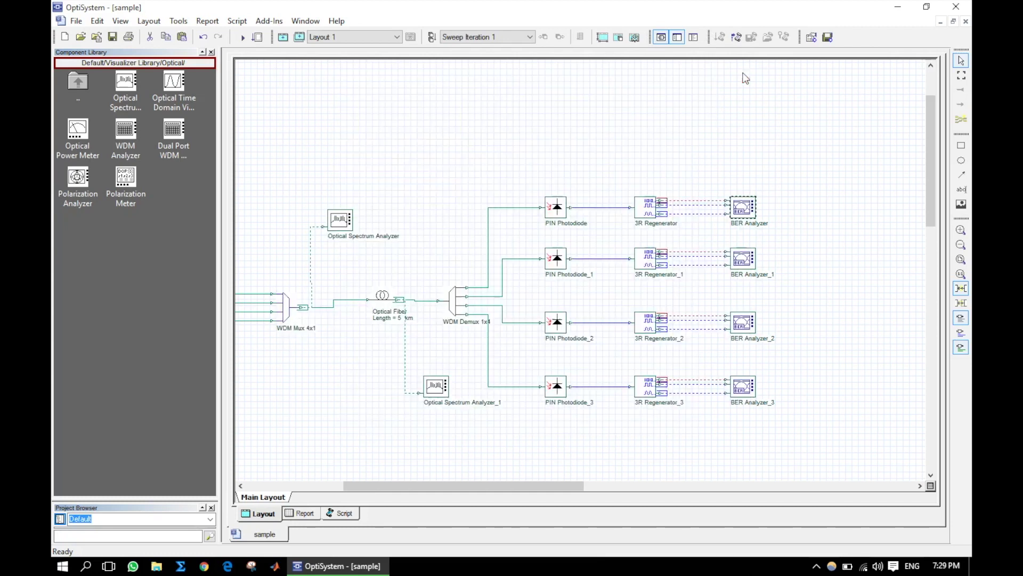
# Step: Show the eye diagram and BER Pattern of BER Analyzer_1, then close its results window
pyautogui.doubleClick(752, 258)
pyautogui.click(647, 137)
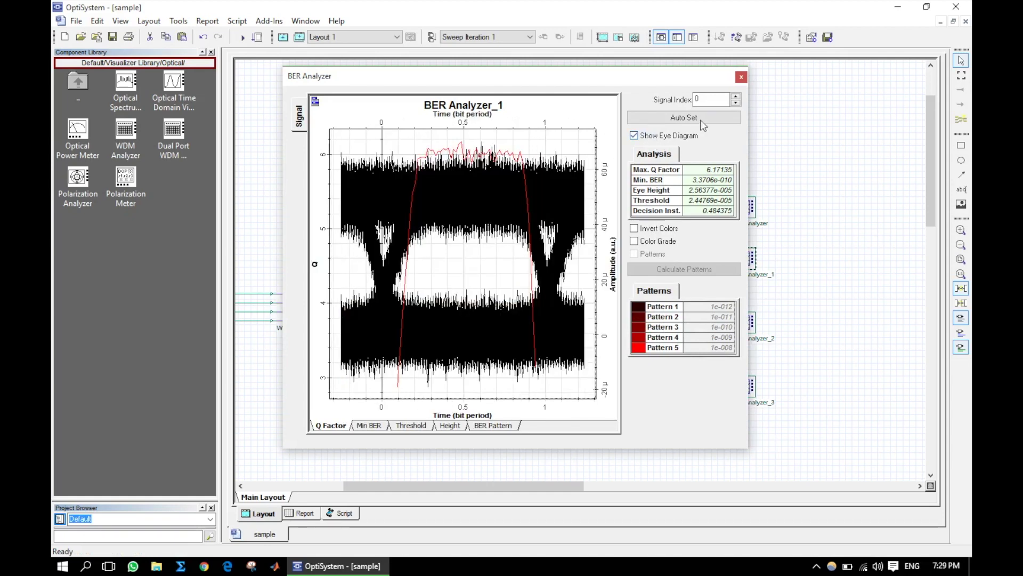
pyautogui.click(493, 425)
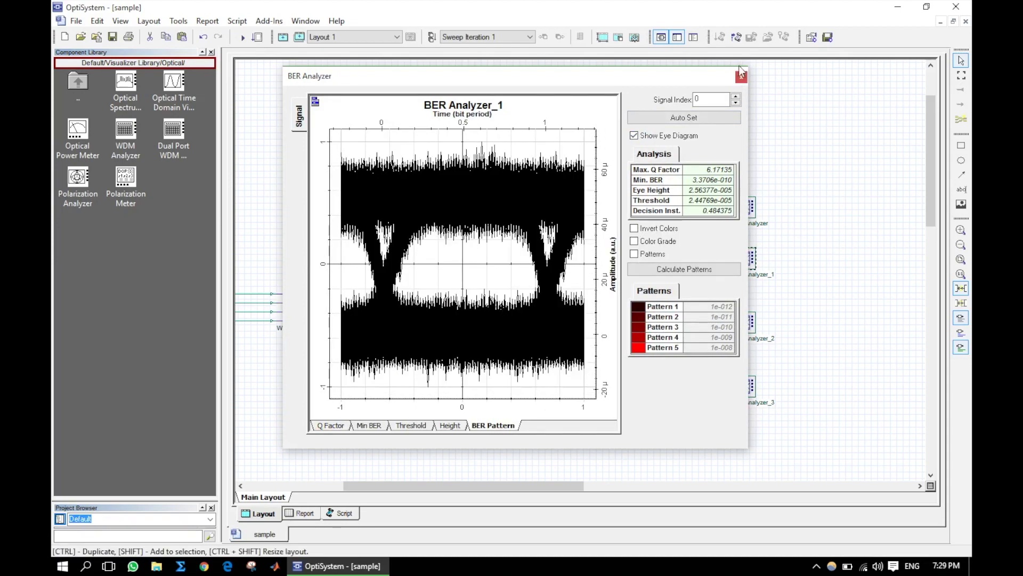
pyautogui.click(741, 77)
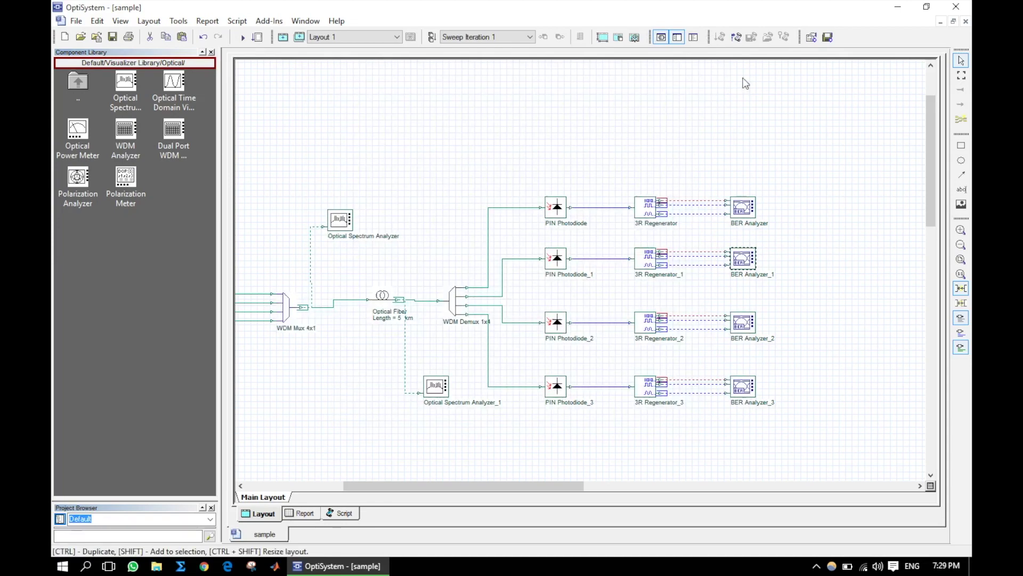
# Step: Display BER Analyzer_2's results with Show Eye Diagram on and the BER Pattern graph, and close them
pyautogui.doubleClick(741, 325)
pyautogui.click(624, 136)
pyautogui.click(487, 425)
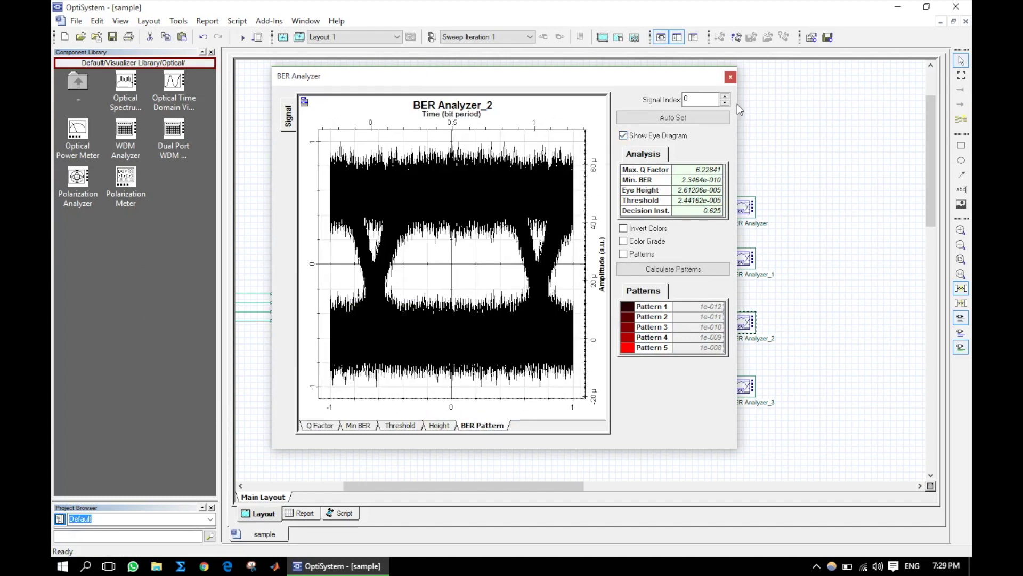
pyautogui.click(730, 77)
# Step: View BER Analyzer_3's eye diagram with the BER Pattern graph and close the results
pyautogui.doubleClick(746, 386)
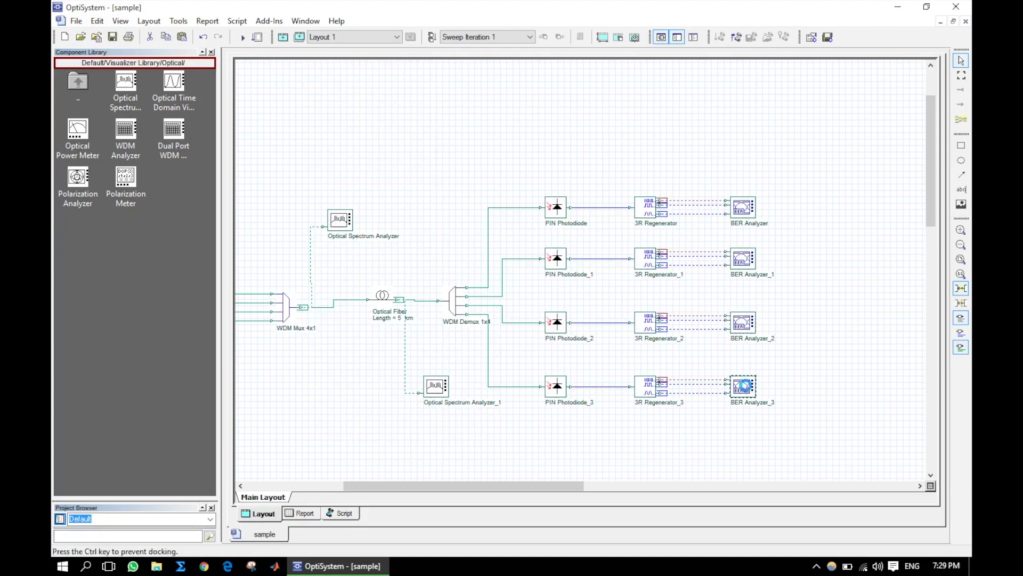
pyautogui.click(629, 136)
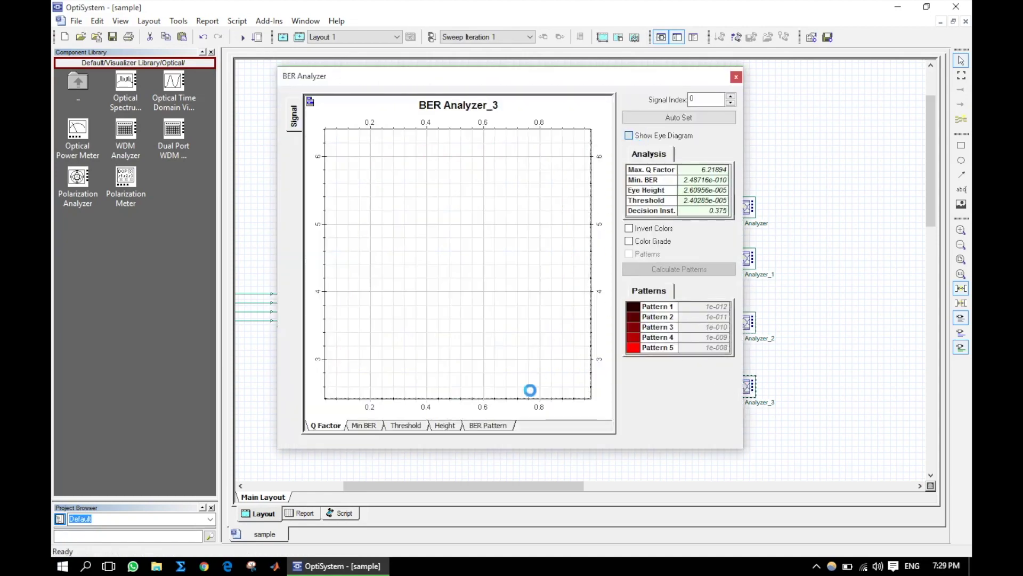
pyautogui.click(507, 426)
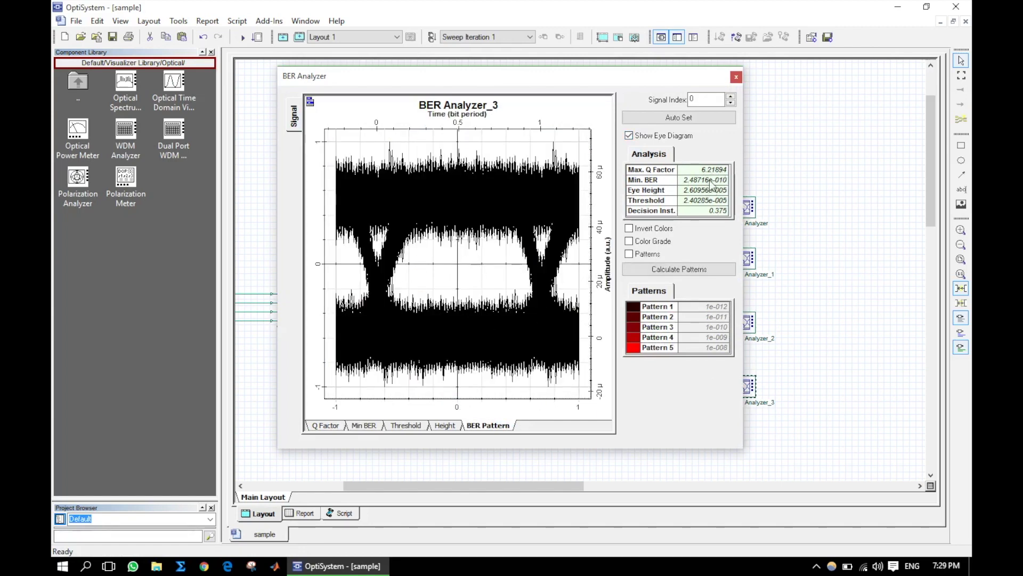
pyautogui.click(736, 76)
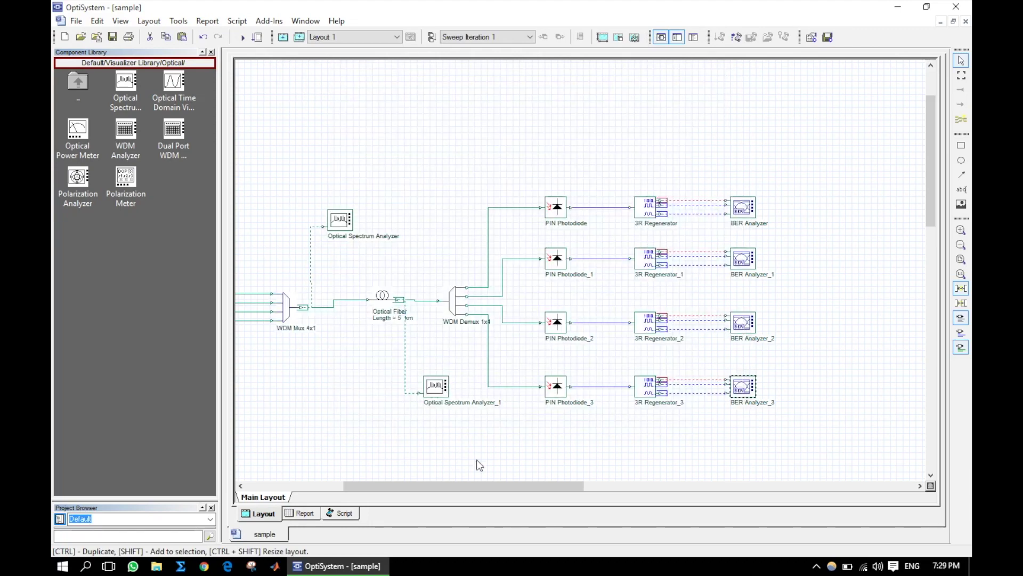
# Step: Display the spectrum after the WDM Mux in Hz, zoomed in on the four channel peaks in an enlarged window
pyautogui.moveTo(557, 486); pyautogui.dragTo(478, 490)
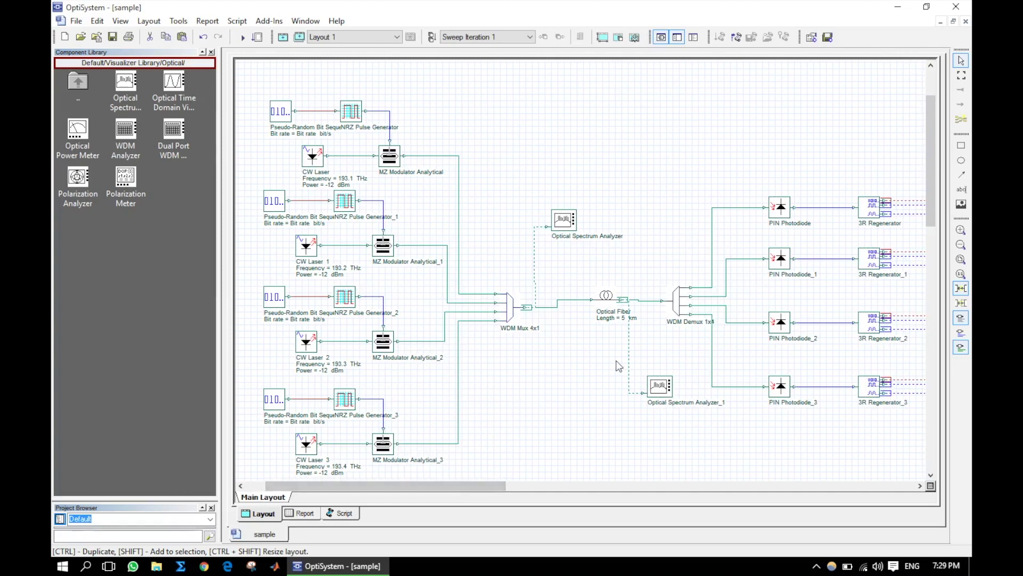
pyautogui.doubleClick(567, 222)
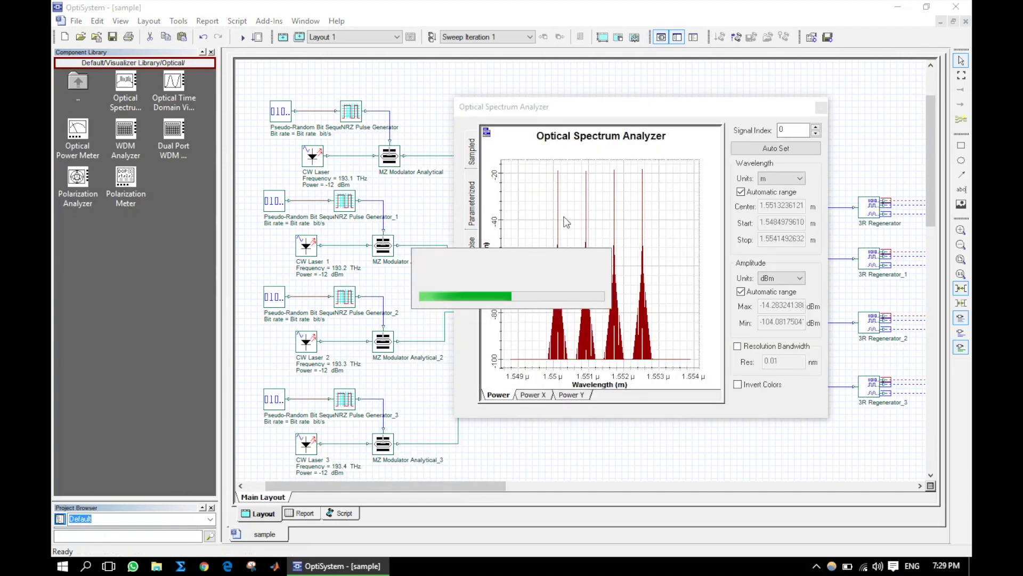
pyautogui.moveTo(620, 105); pyautogui.dragTo(373, 93)
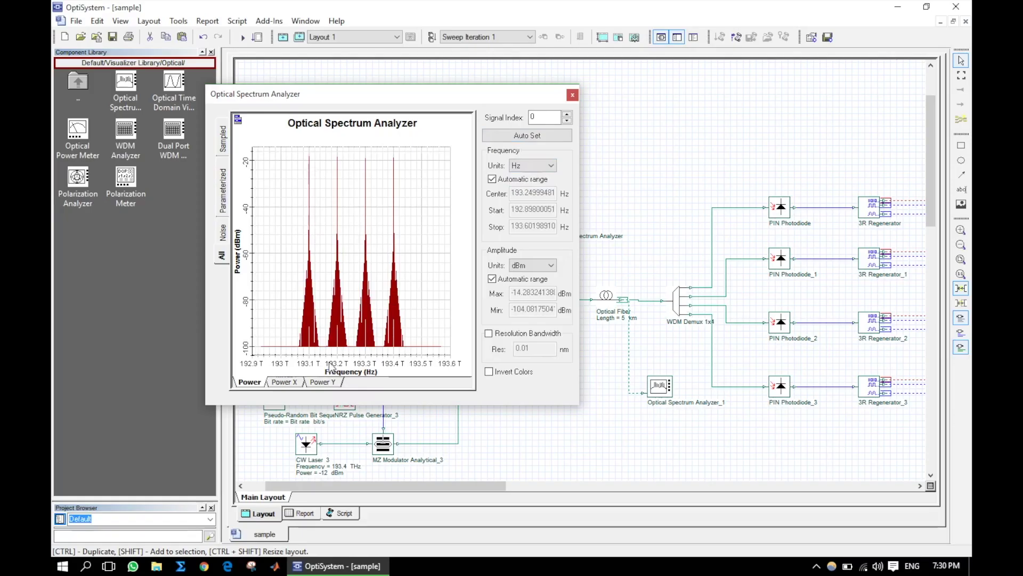
pyautogui.rightClick(296, 201)
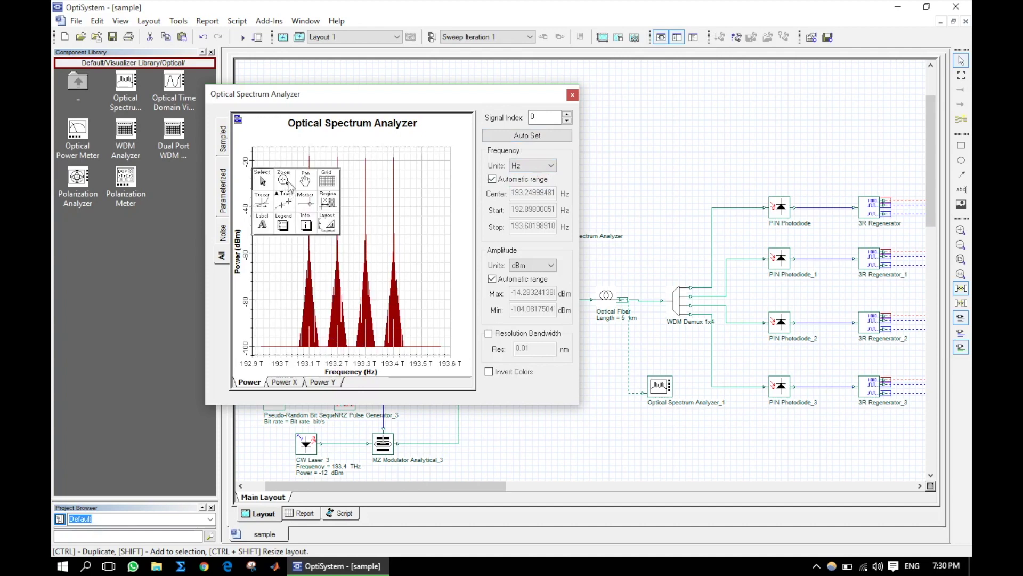
pyautogui.click(288, 183)
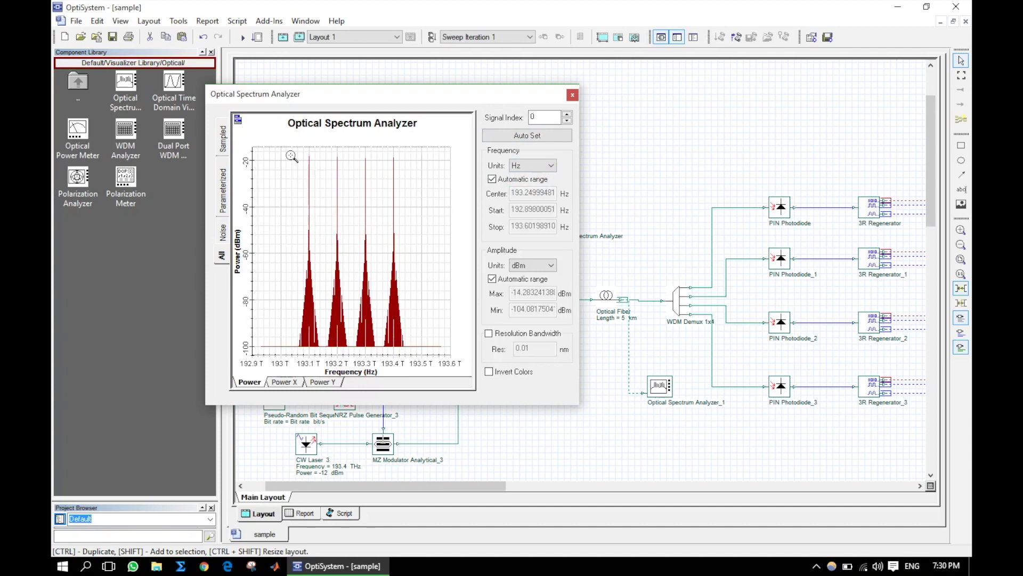
pyautogui.moveTo(288, 153); pyautogui.dragTo(419, 370)
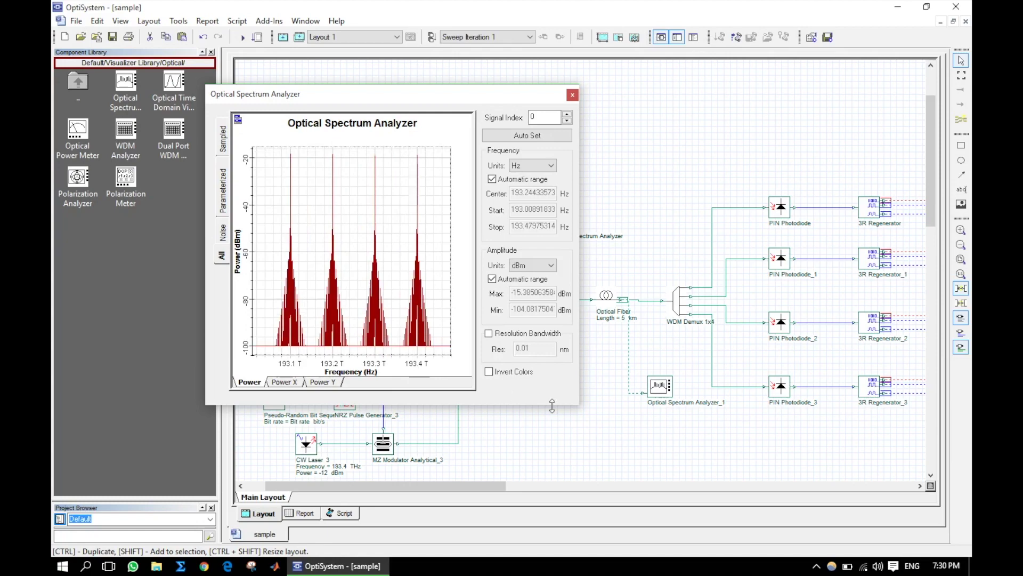
pyautogui.moveTo(578, 404); pyautogui.dragTo(630, 150)
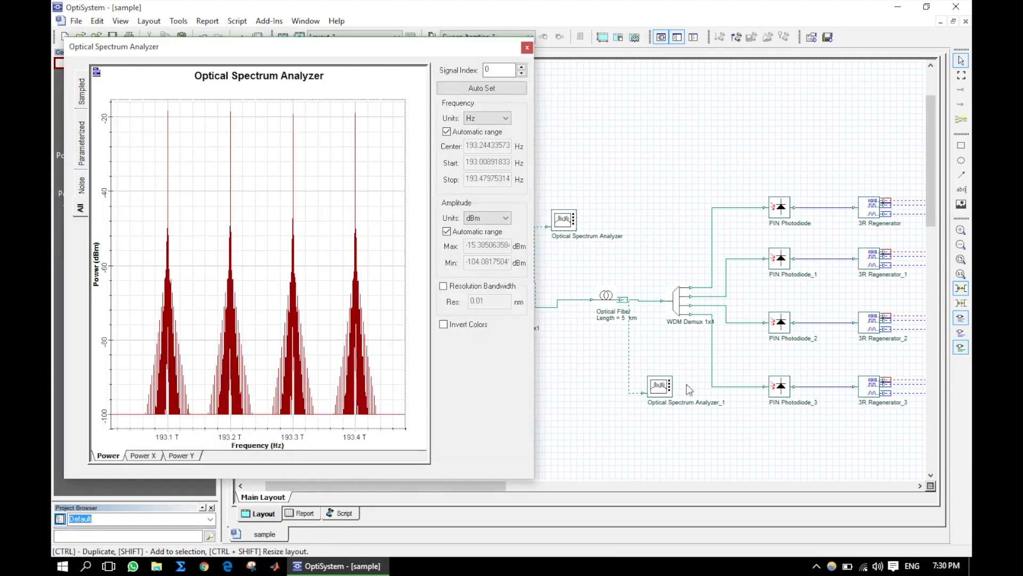
# Step: Compare the Optical Spectrum Analyzer_1 spectrum after the fiber side by side with the one before it, and close both windows
pyautogui.doubleClick(661, 393)
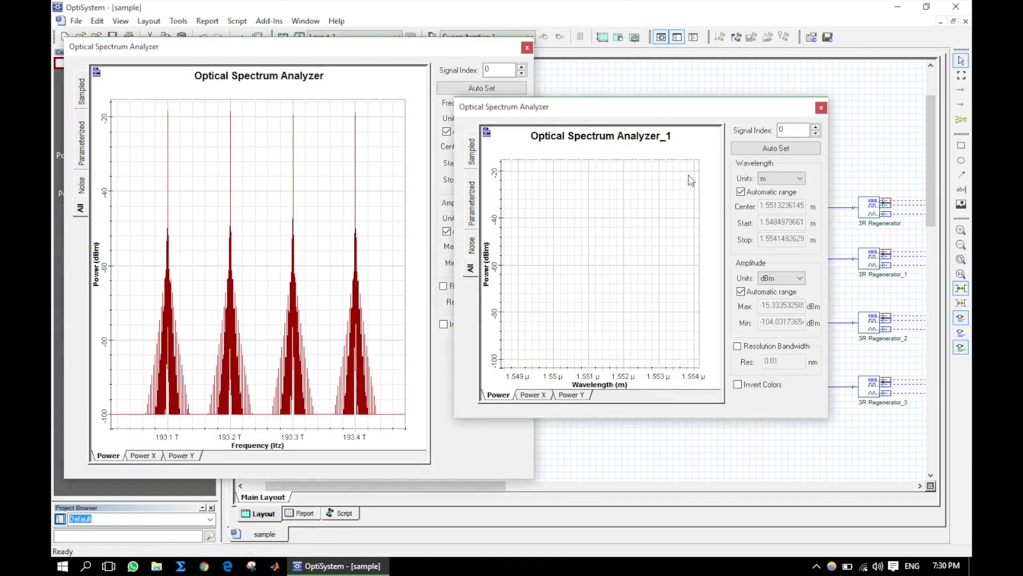
pyautogui.moveTo(830, 95); pyautogui.dragTo(959, 22)
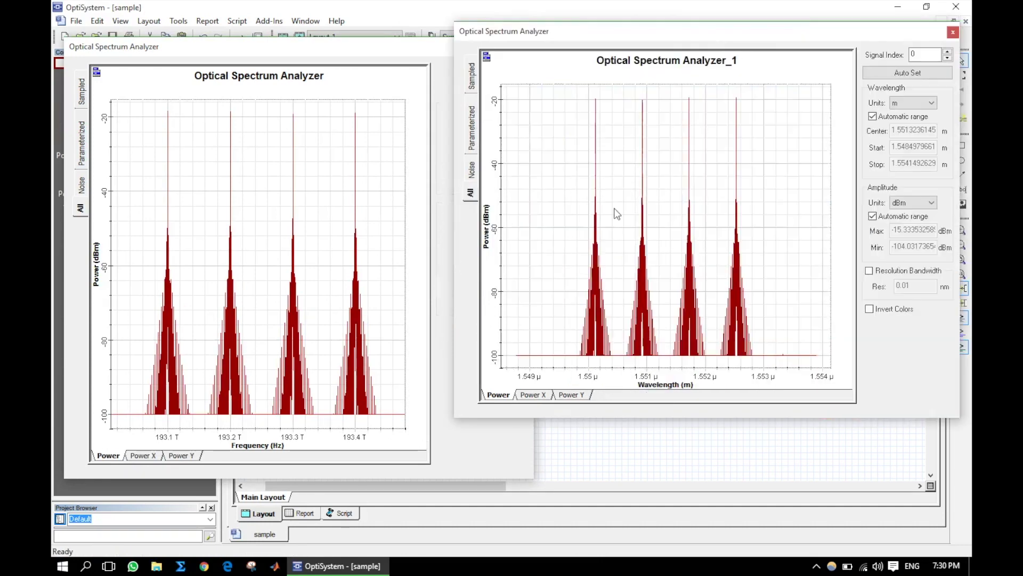
pyautogui.moveTo(453, 415); pyautogui.dragTo(548, 417)
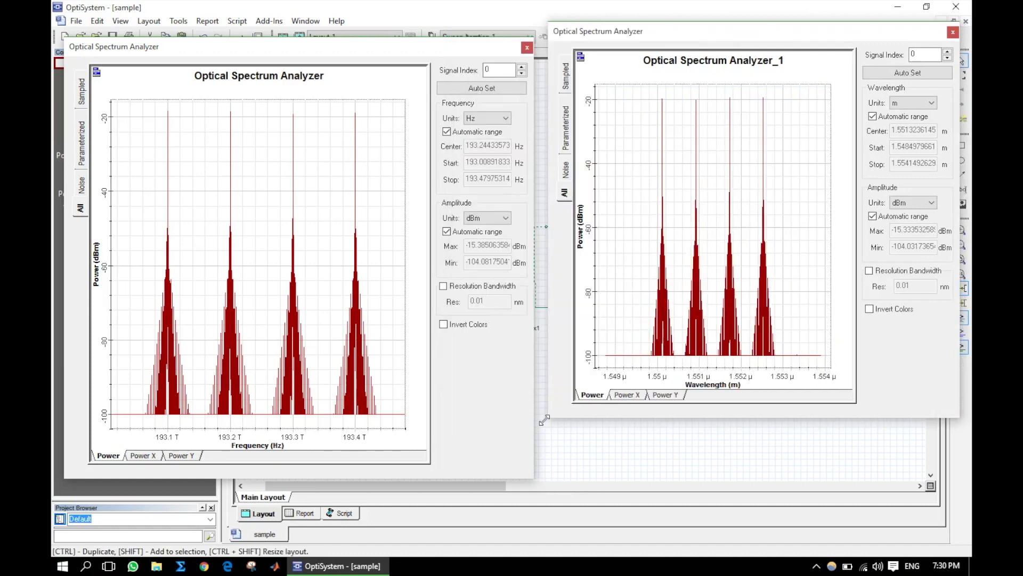
pyautogui.moveTo(539, 474); pyautogui.dragTo(542, 475)
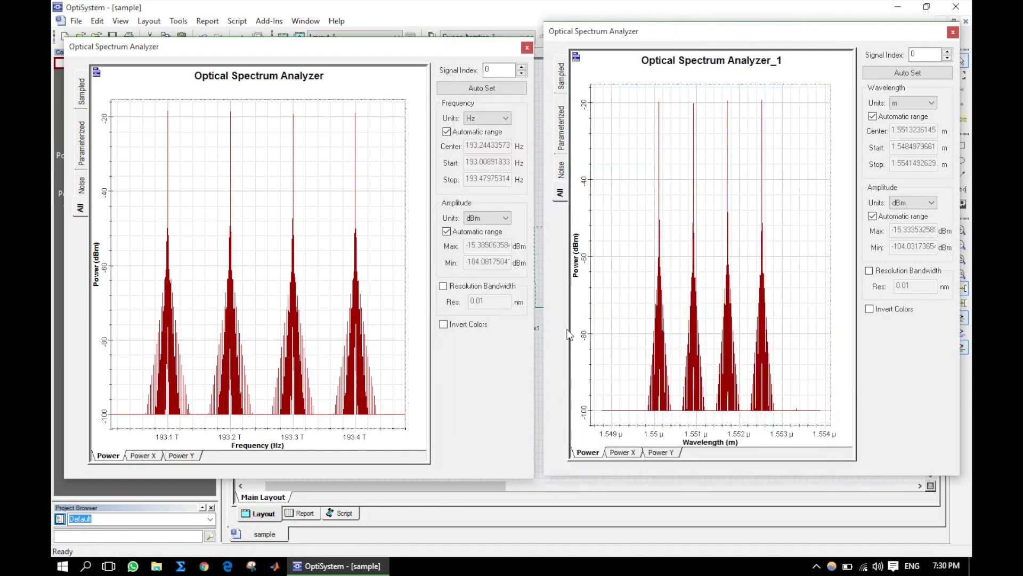
pyautogui.moveTo(541, 245); pyautogui.dragTo(517, 243)
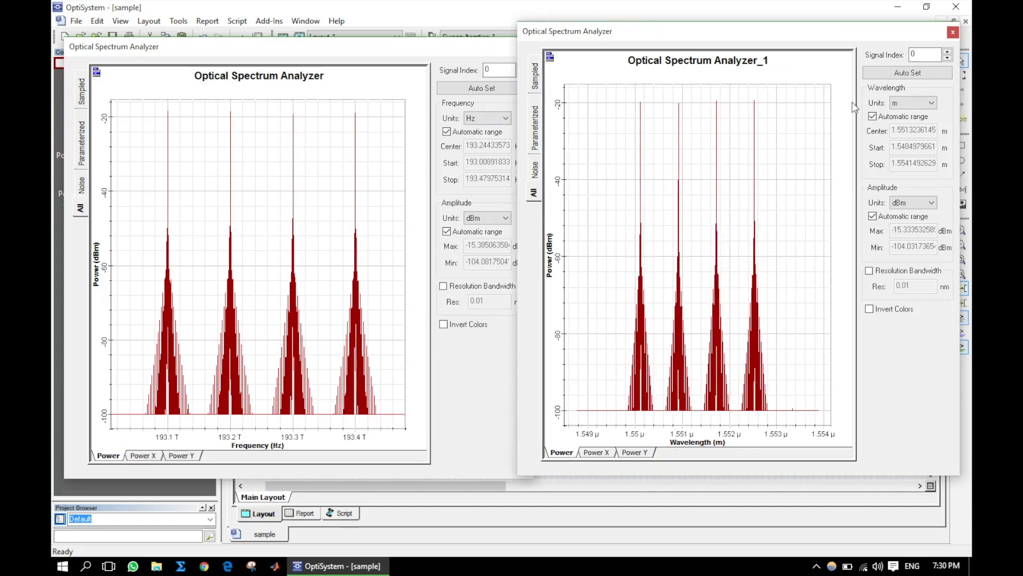
pyautogui.click(953, 32)
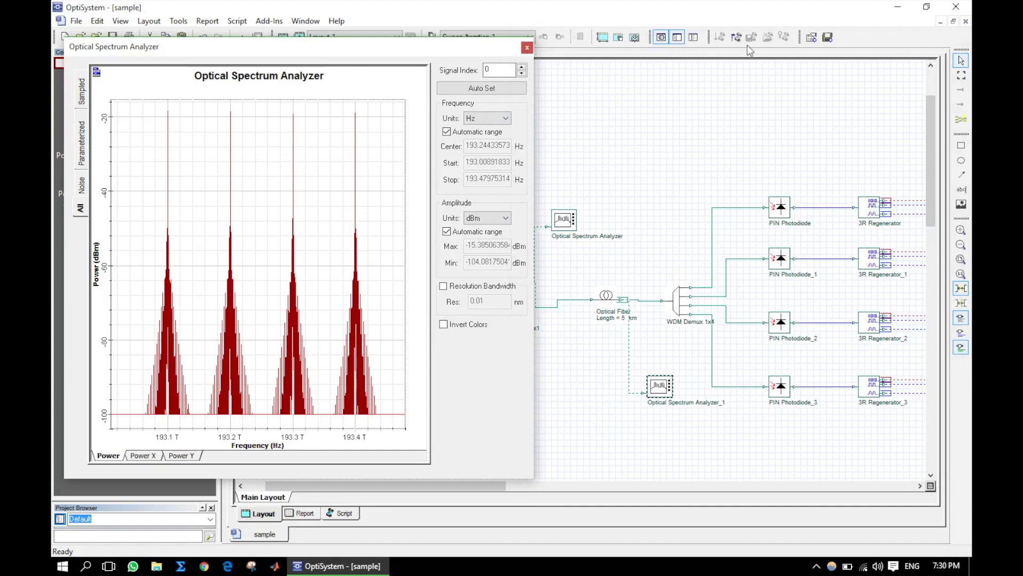
pyautogui.click(527, 48)
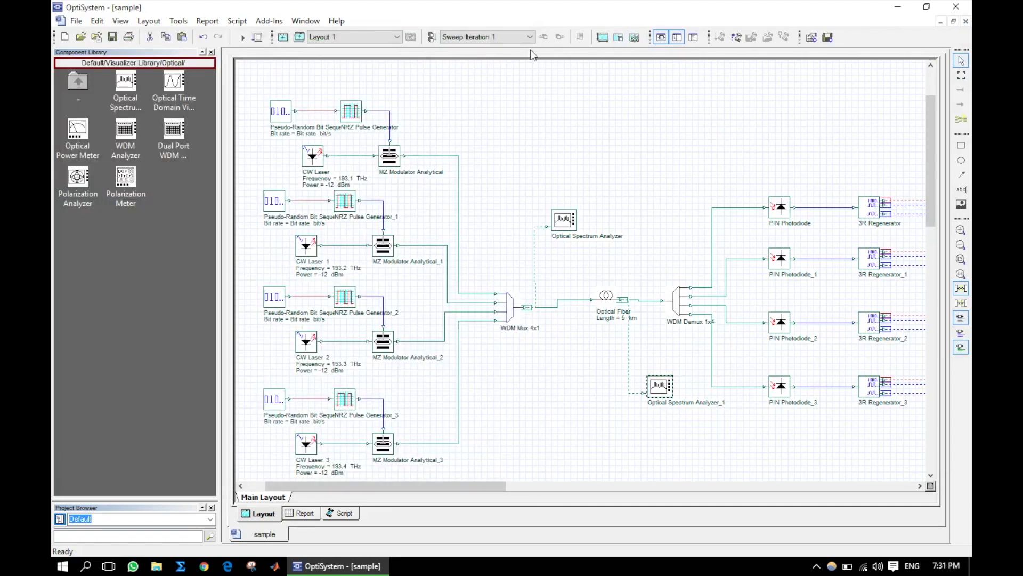
# Step: Set the optical fiber's length to 10 km, recalculate the whole project and close the calculation window
pyautogui.doubleClick(606, 299)
pyautogui.click(526, 221)
pyautogui.write('1')
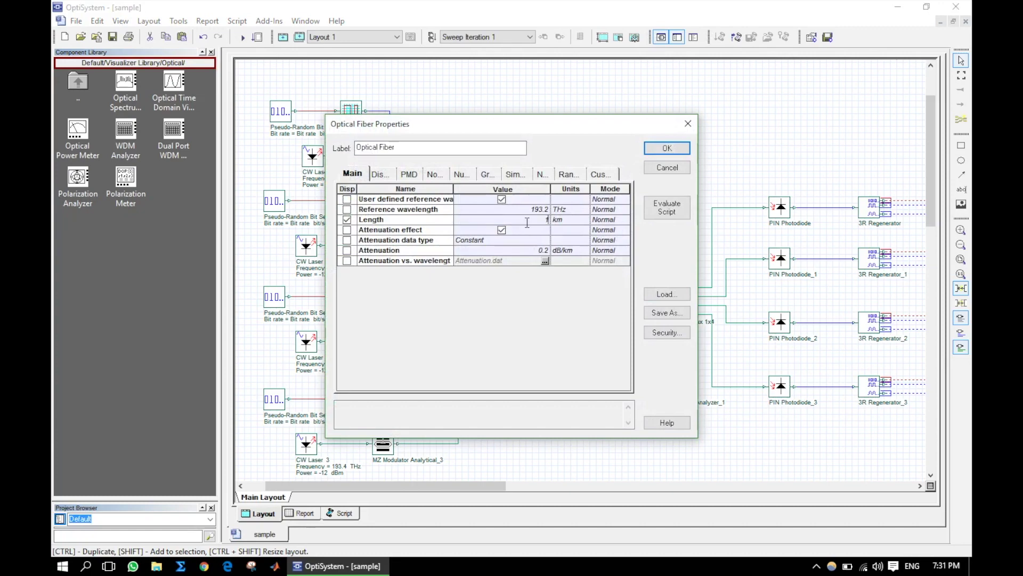
pyautogui.write('0')
pyautogui.click(651, 147)
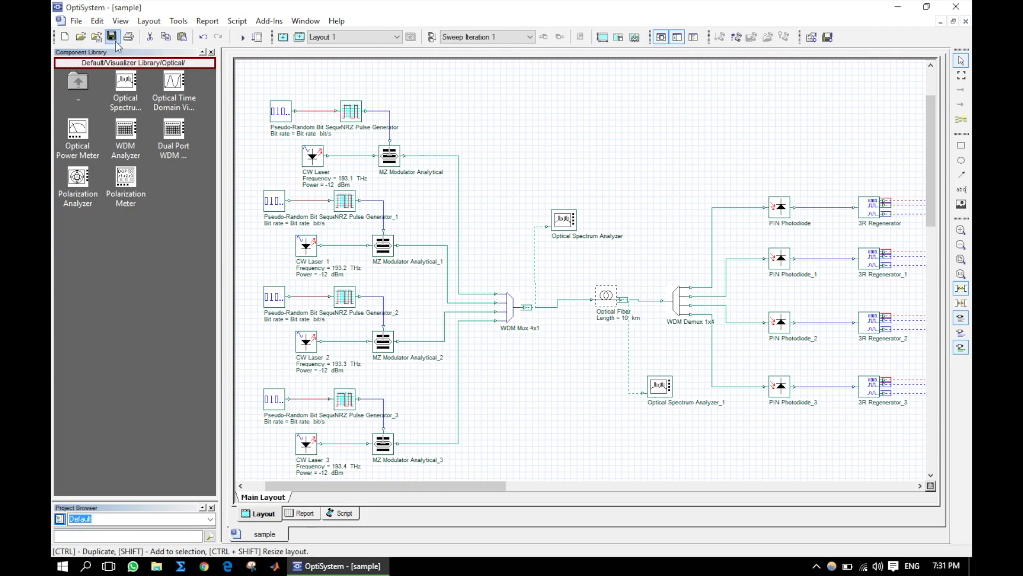
pyautogui.click(261, 39)
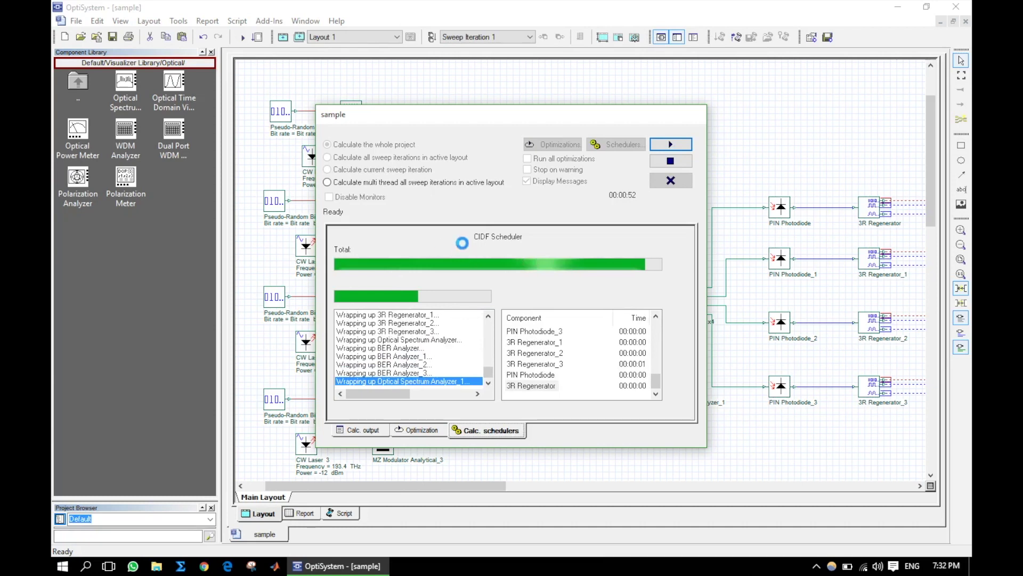
pyautogui.click(671, 180)
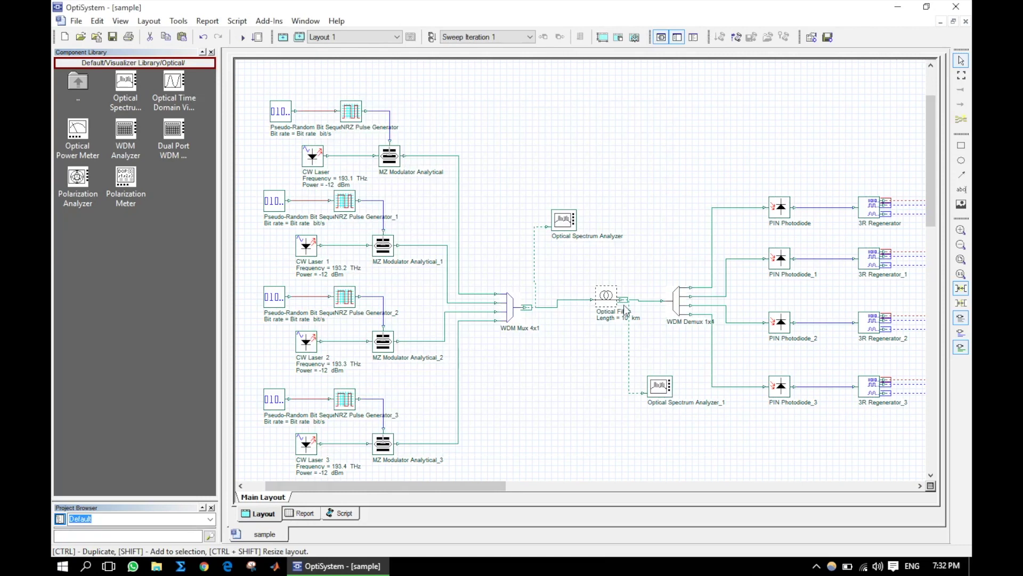
# Step: Examine the eye diagram, Q factor and minimum BER in each of the four BER Analyzers for the 10 km fiber
pyautogui.moveTo(427, 490); pyautogui.dragTo(510, 474)
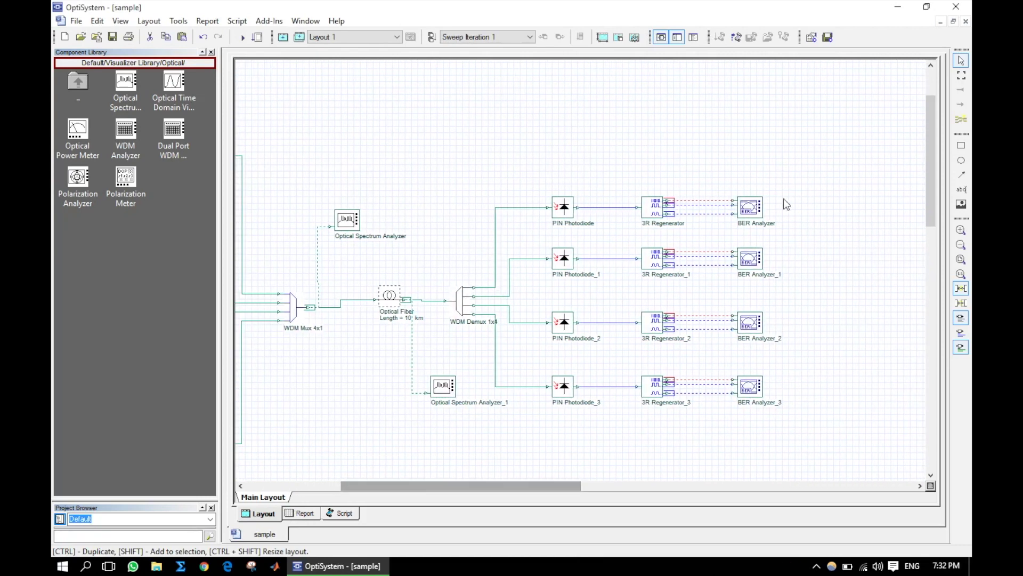
pyautogui.doubleClick(751, 213)
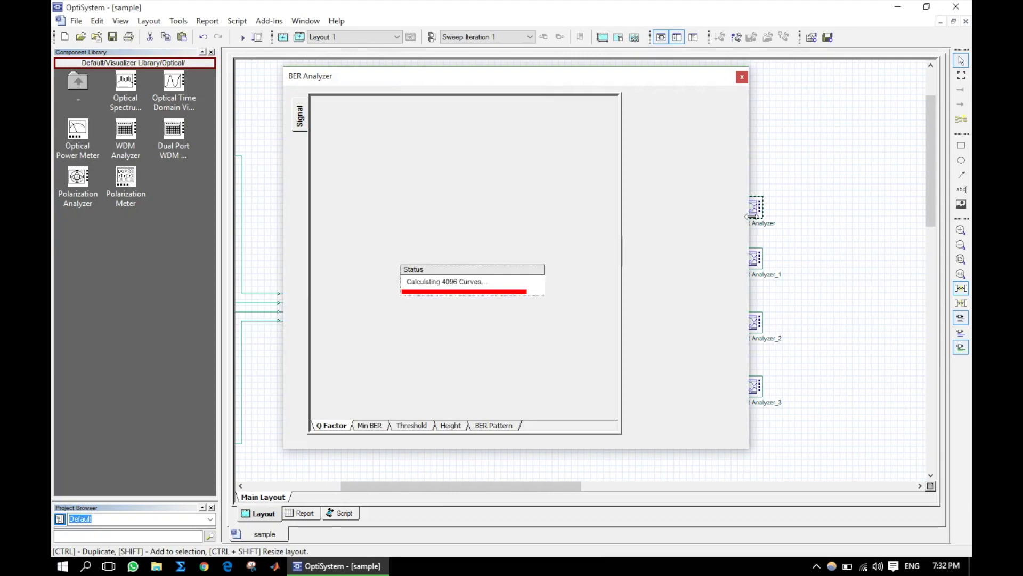
pyautogui.click(742, 77)
pyautogui.doubleClick(756, 261)
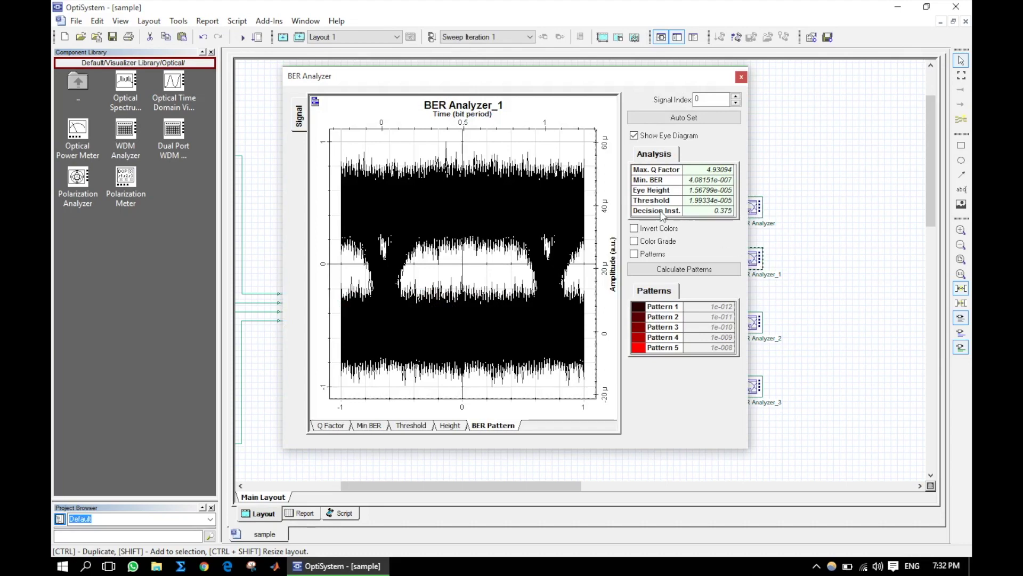
pyautogui.click(742, 77)
pyautogui.doubleClick(759, 324)
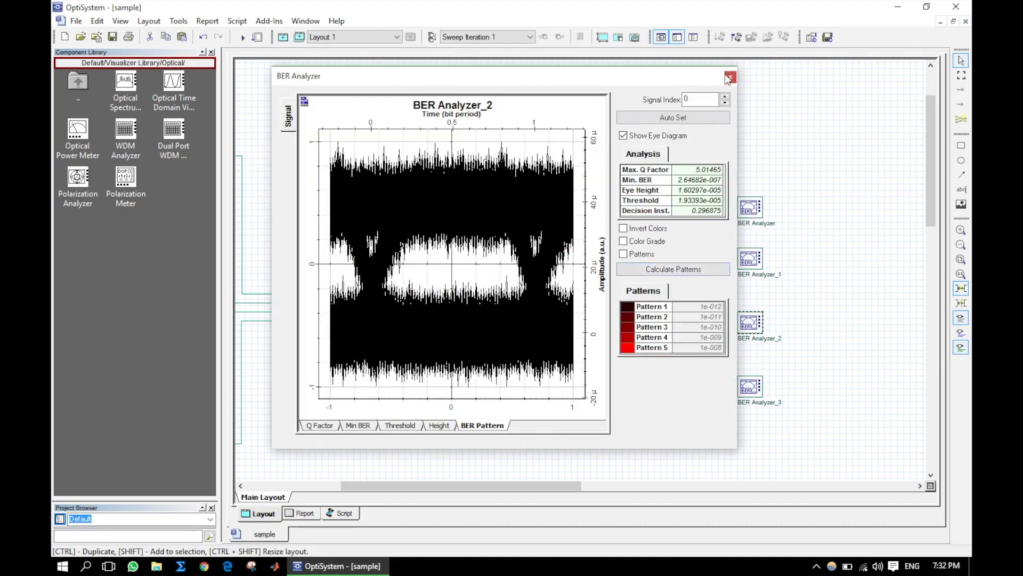
pyautogui.click(730, 78)
pyautogui.doubleClick(752, 383)
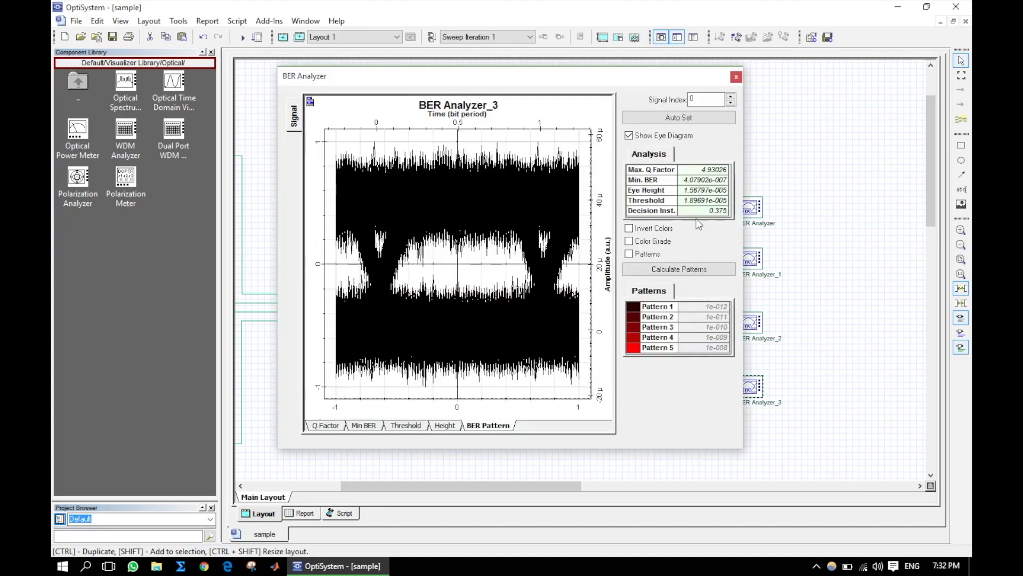
# Step: Attach an Optical Power Meter and a WDM Analyzer from the optical visualizer library to the WDM Mux output
pyautogui.click(736, 77)
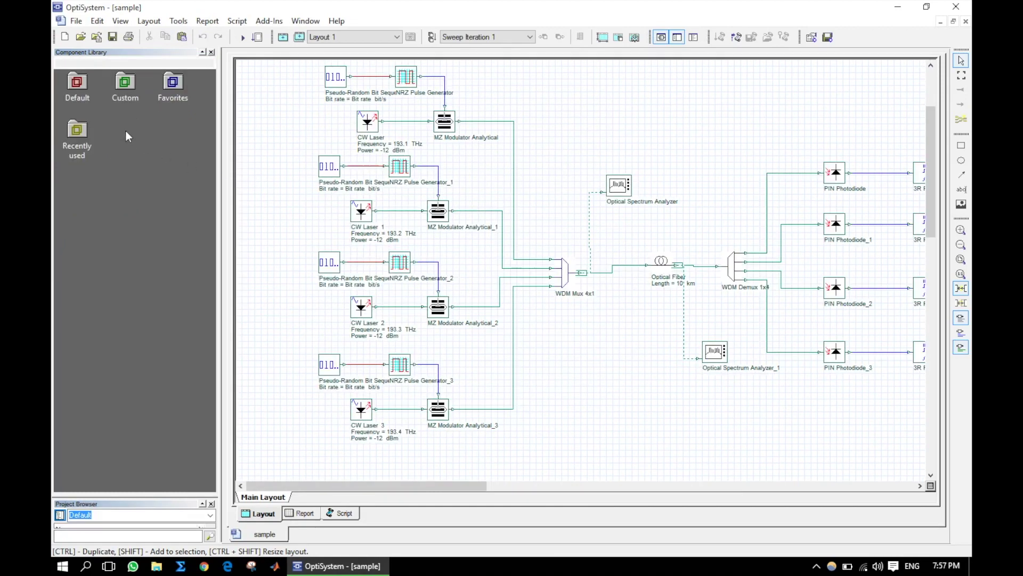
pyautogui.doubleClick(77, 88)
pyautogui.doubleClick(125, 83)
pyautogui.doubleClick(126, 83)
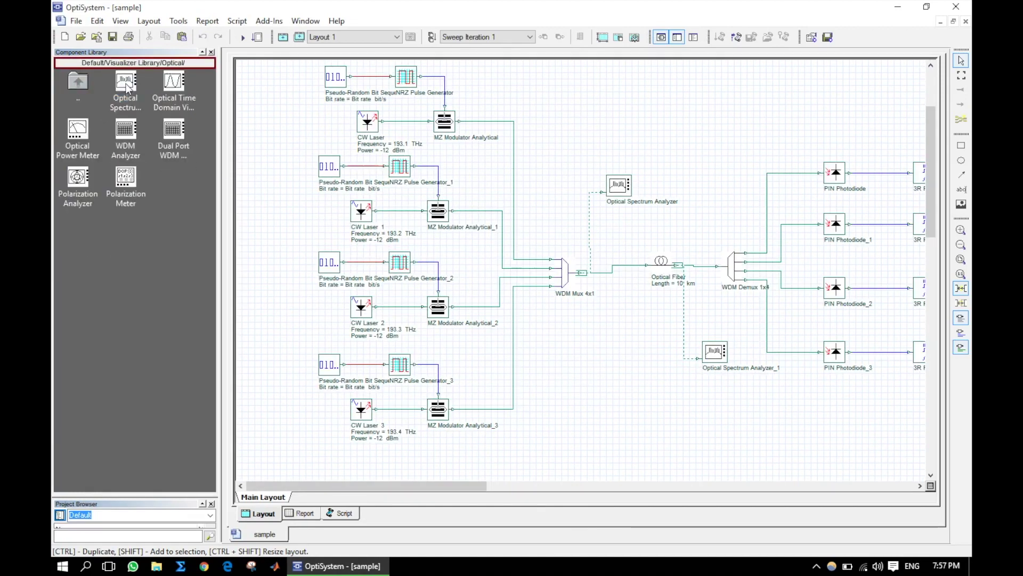
pyautogui.moveTo(75, 133); pyautogui.dragTo(621, 228)
pyautogui.click(626, 196)
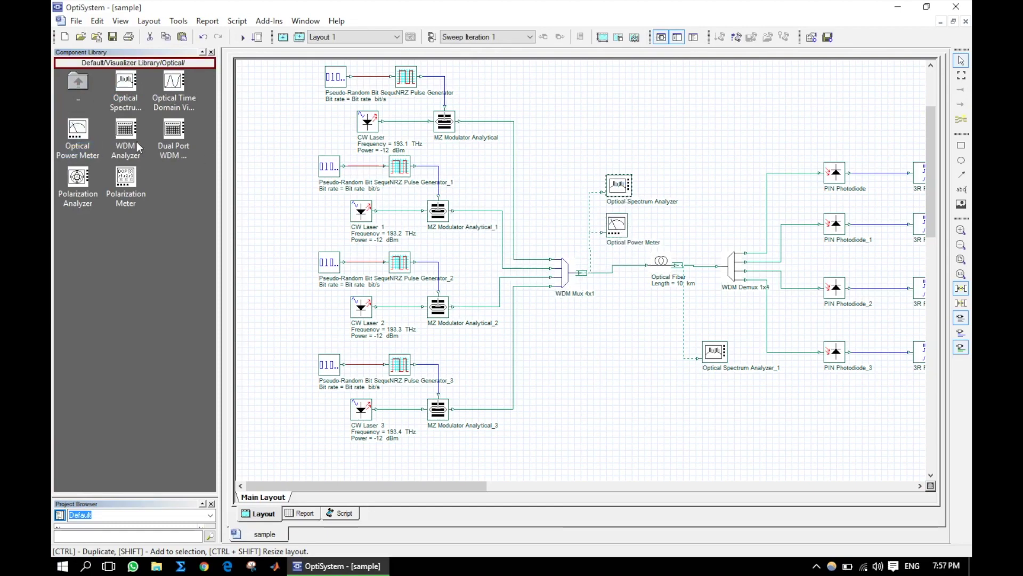
pyautogui.moveTo(126, 129); pyautogui.dragTo(617, 130)
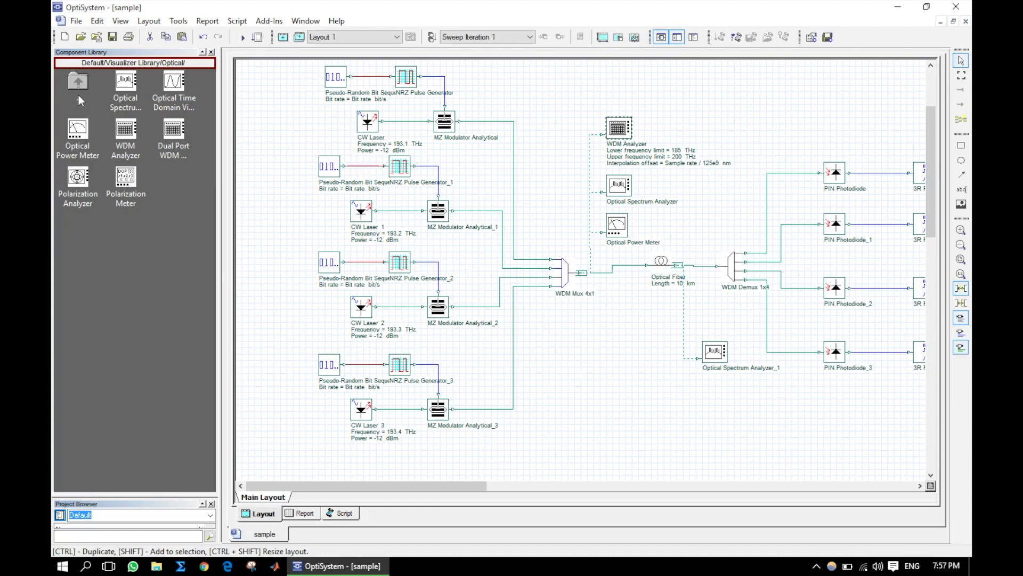
# Step: Move the optical fiber closer to the WDM Mux and delete the connection between the fiber and the WDM Demux
pyautogui.moveTo(662, 264); pyautogui.dragTo(632, 283)
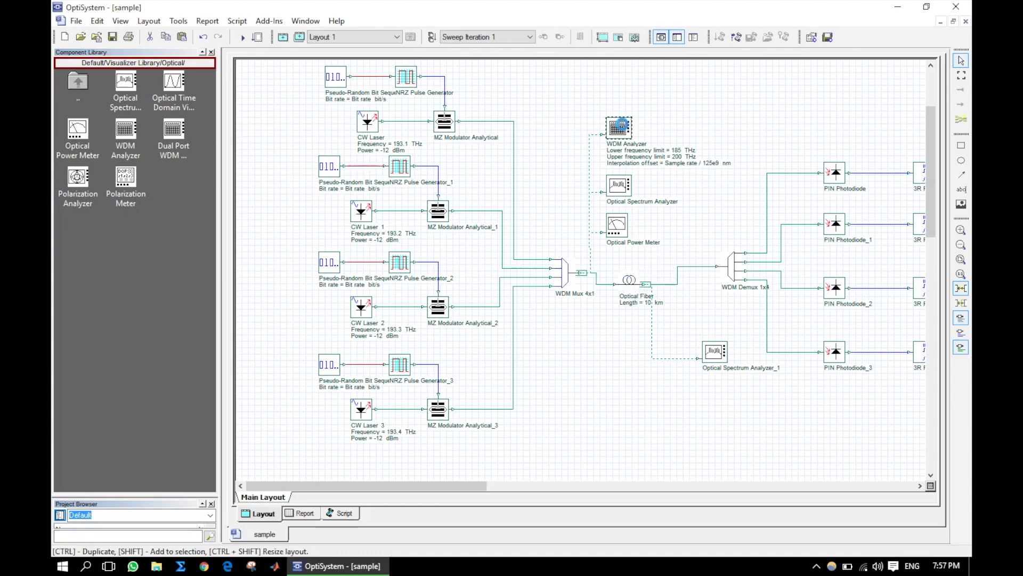
pyautogui.doubleClick(619, 127)
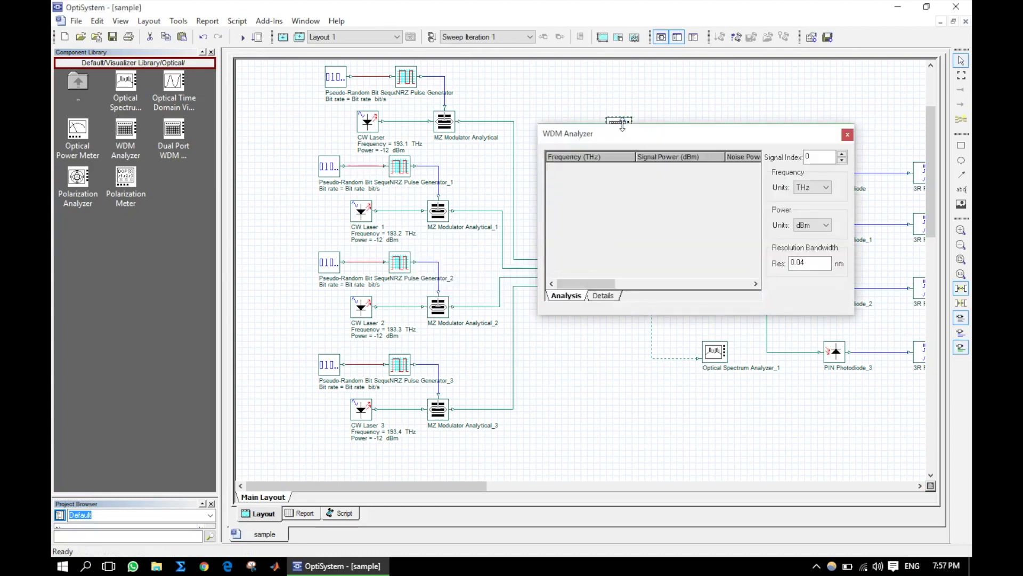
pyautogui.click(847, 134)
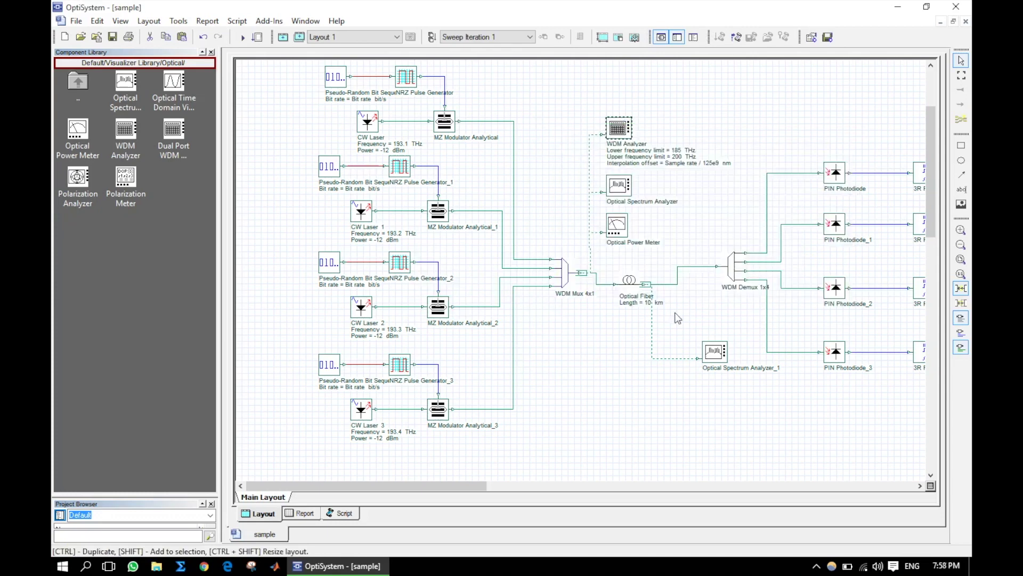
pyautogui.moveTo(630, 284); pyautogui.dragTo(629, 314)
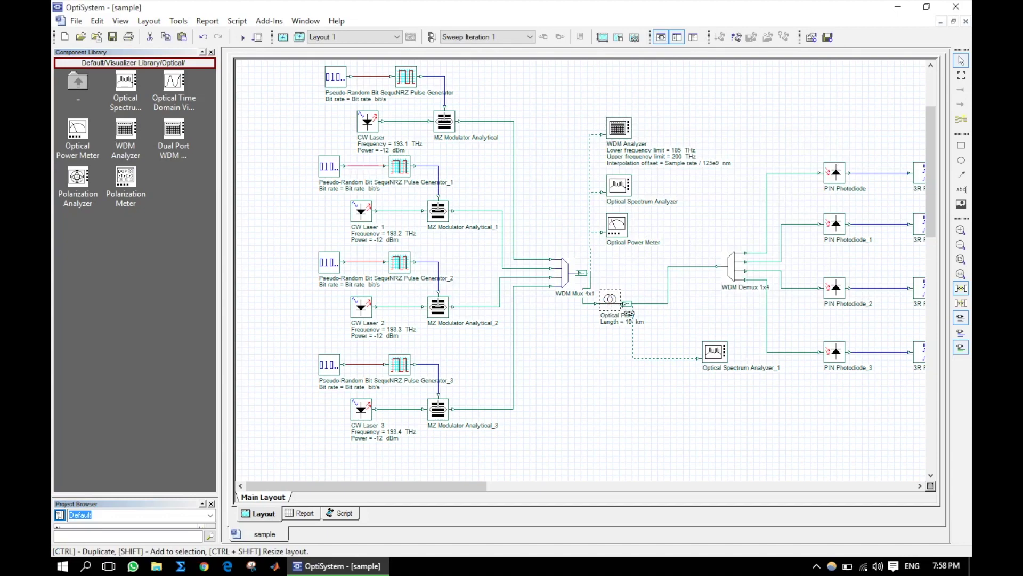
pyautogui.click(669, 300)
pyautogui.press('Delete')
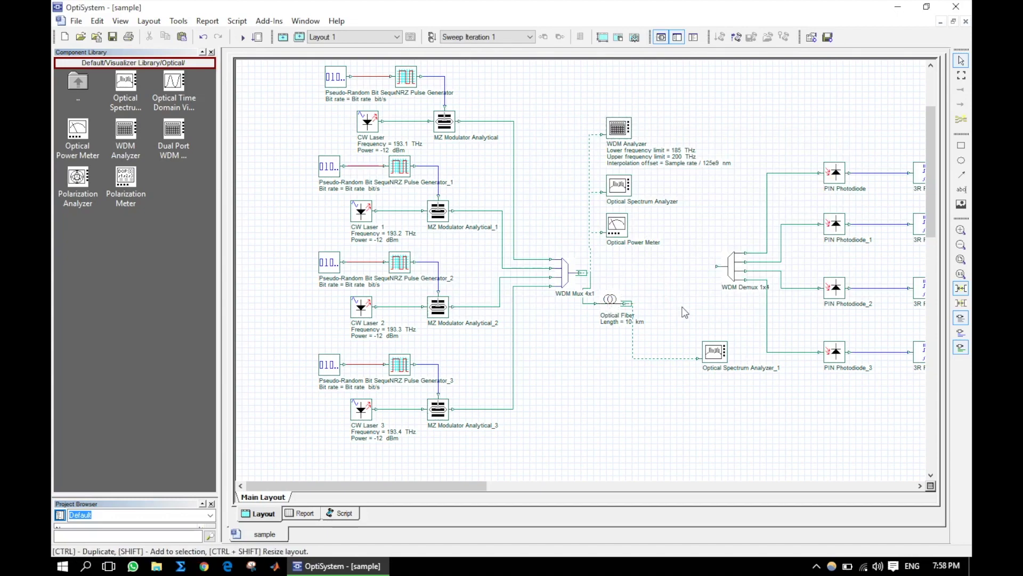
# Step: Insert an Optical Amplifier between the optical fiber and the WDM Demux, and review its properties without changing them
pyautogui.doubleClick(81, 84)
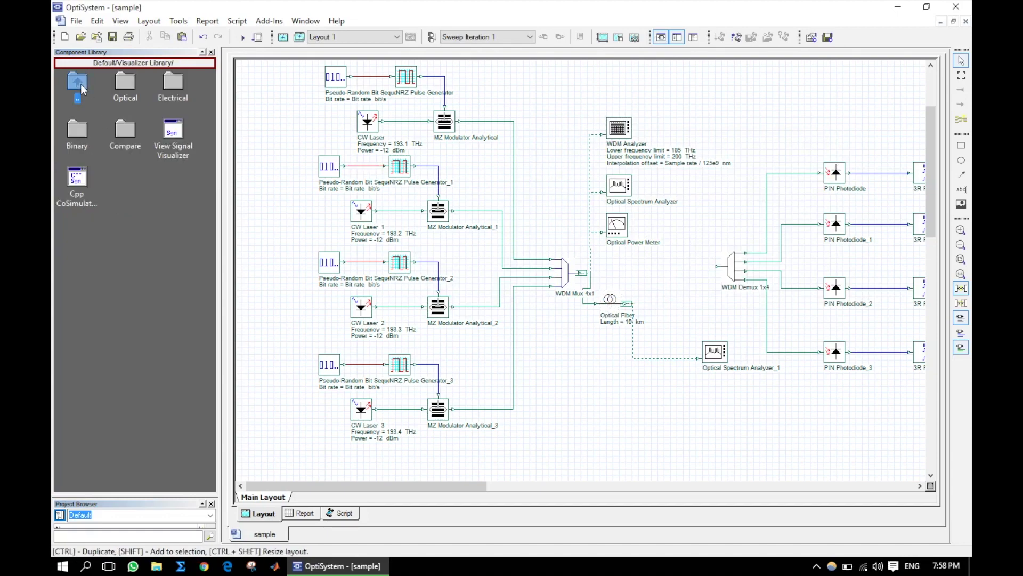
pyautogui.doubleClick(81, 84)
pyautogui.doubleClick(181, 129)
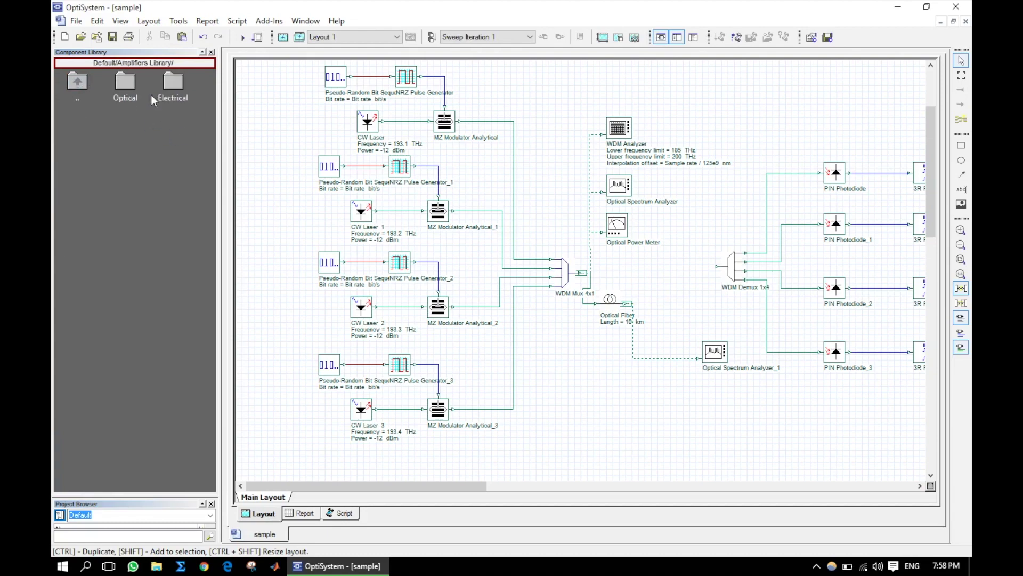
pyautogui.doubleClick(122, 86)
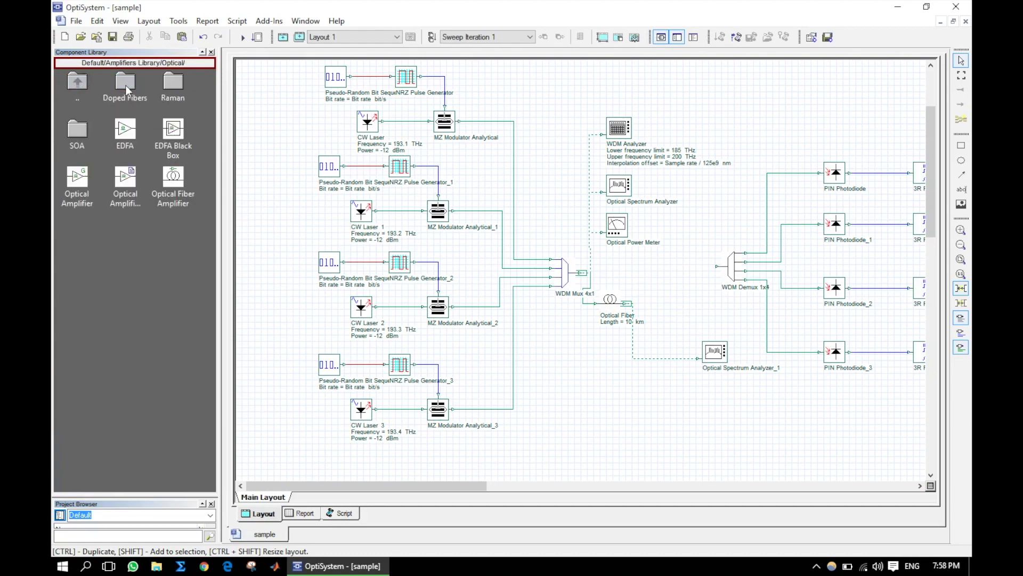
pyautogui.click(84, 180)
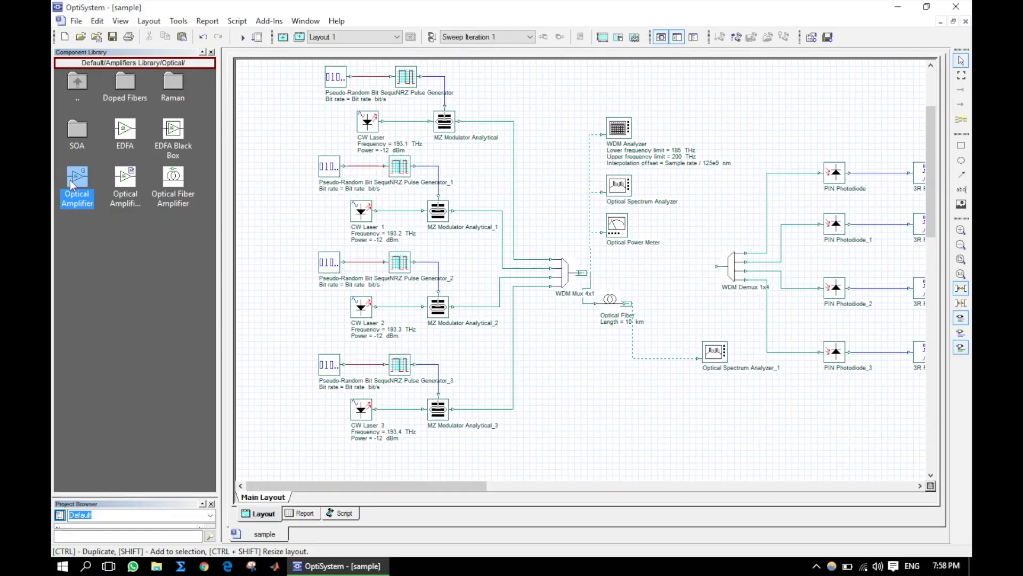
pyautogui.moveTo(87, 162); pyautogui.dragTo(523, 191)
pyautogui.moveTo(287, 197); pyautogui.dragTo(681, 298)
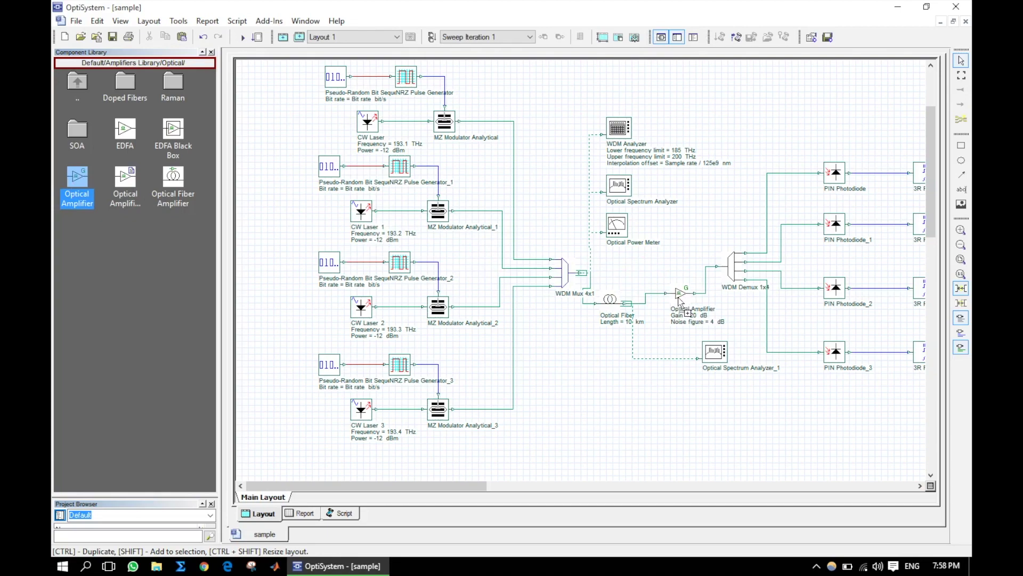
pyautogui.doubleClick(681, 298)
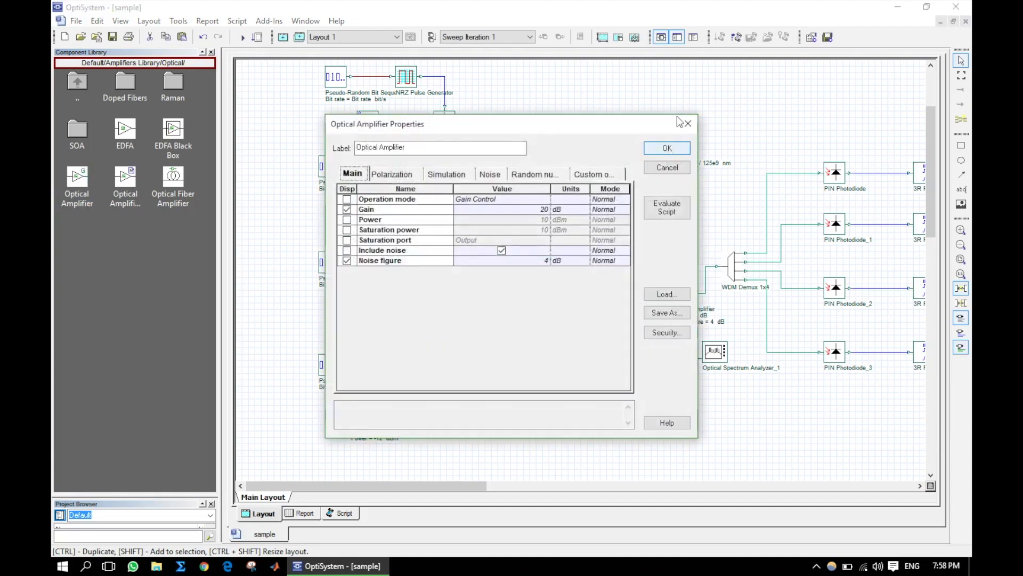
pyautogui.click(692, 119)
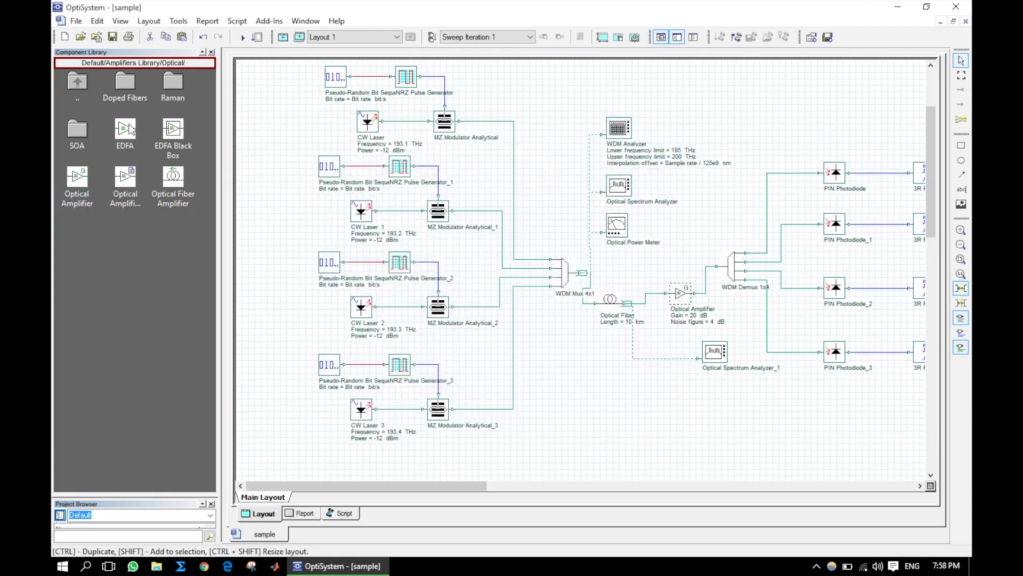
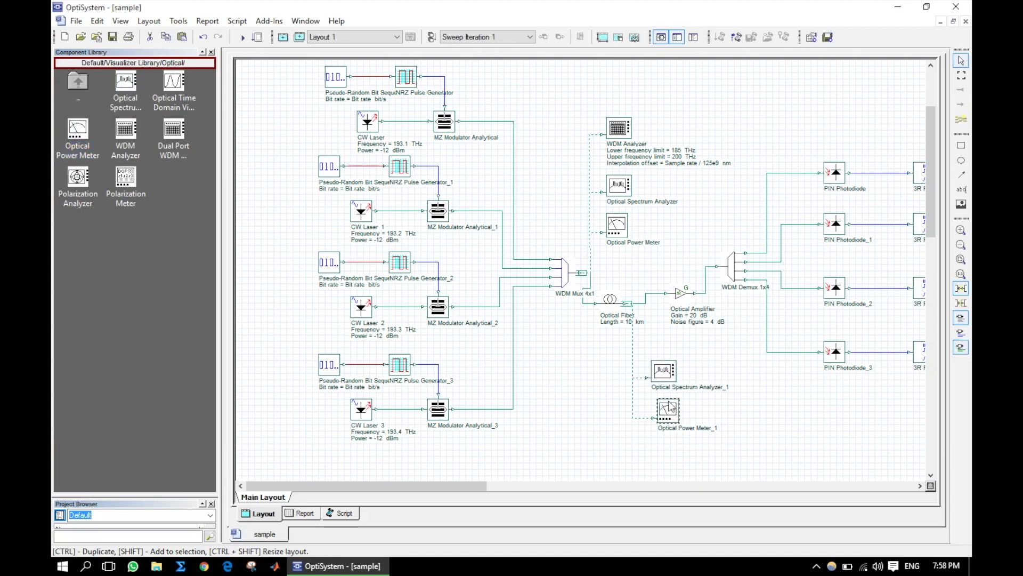
# Step: Attach an Optical Power Meter to the Optical Amplifier's output, recalculate the whole project and close the calculation window
pyautogui.moveTo(79, 135); pyautogui.dragTo(729, 349)
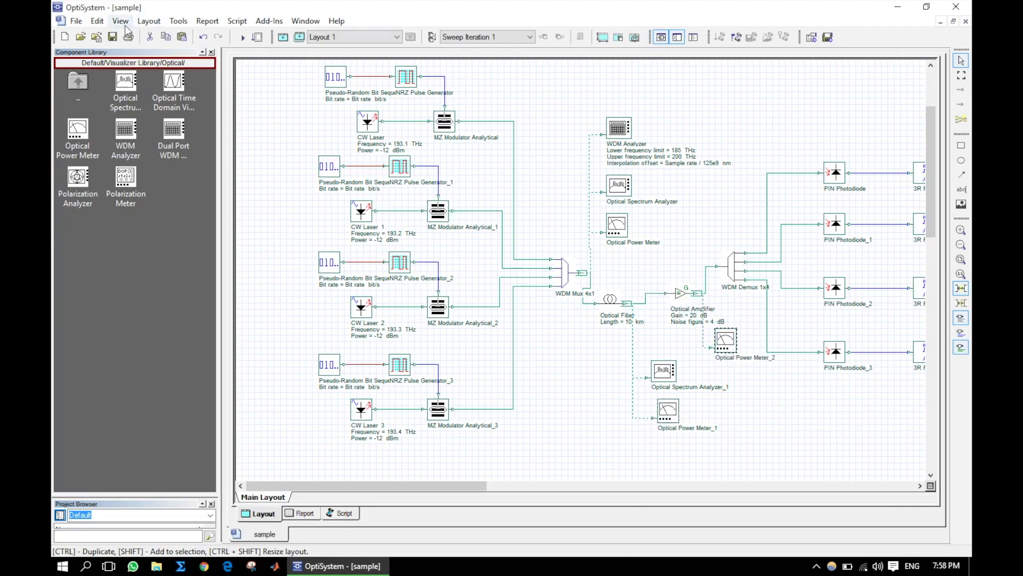
pyautogui.click(243, 36)
pyautogui.click(671, 144)
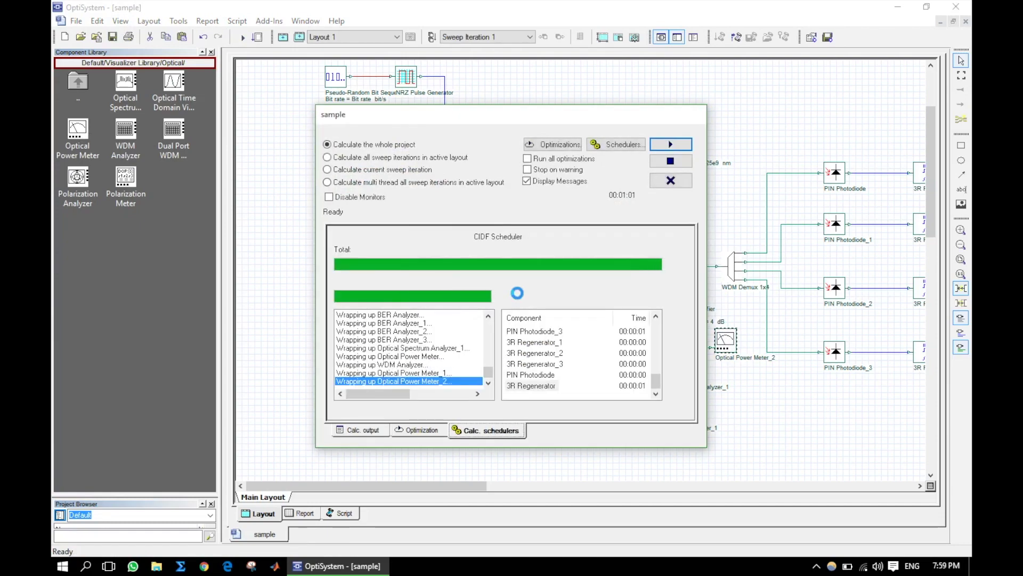
pyautogui.click(661, 180)
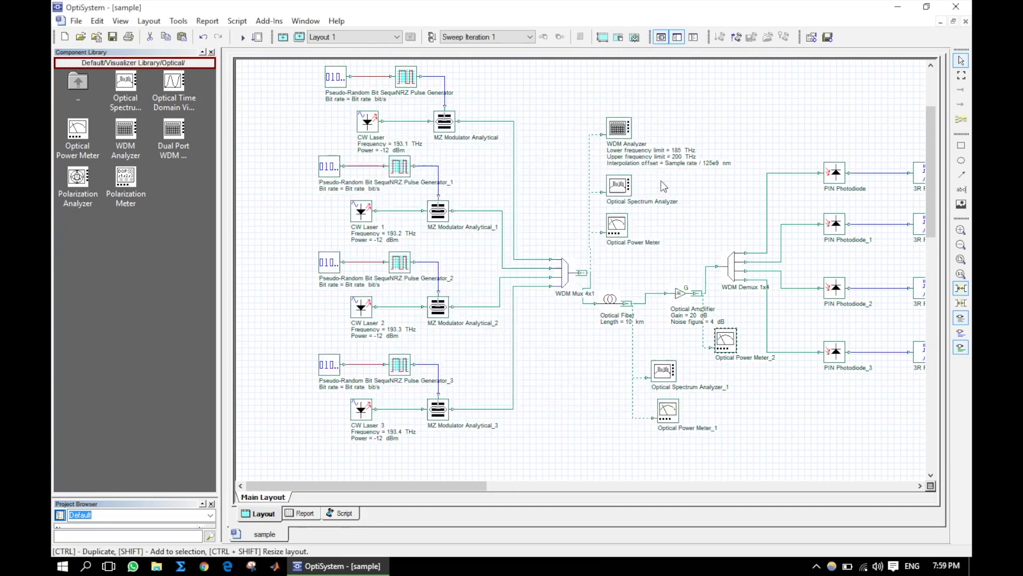
# Step: Examine each channel's signal power, noise power, SNR and OSNR in the widened WDM Analyzer window and close it
pyautogui.moveTo(448, 485); pyautogui.dragTo(470, 468)
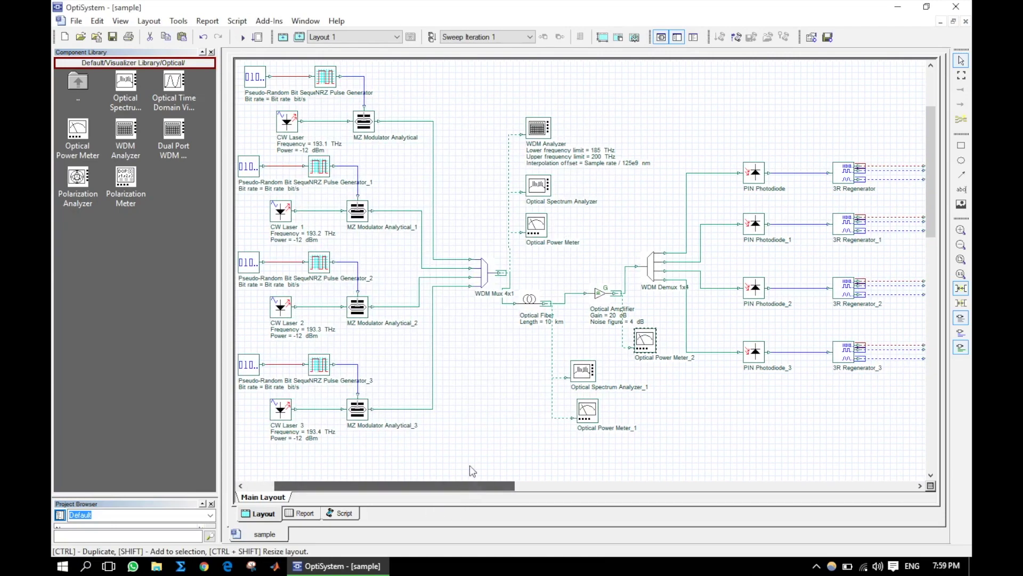
pyautogui.doubleClick(539, 140)
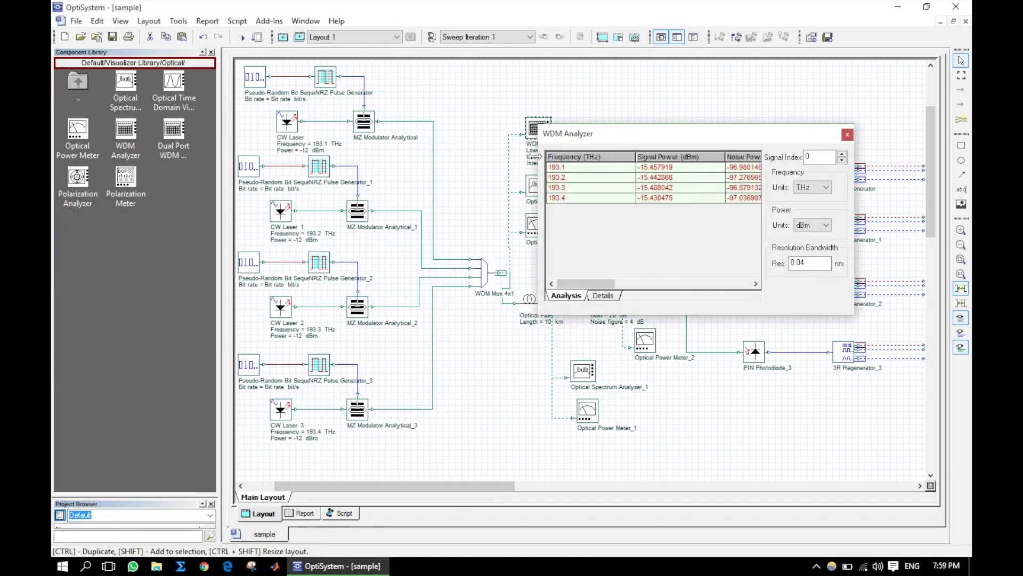
pyautogui.moveTo(535, 167); pyautogui.dragTo(171, 176)
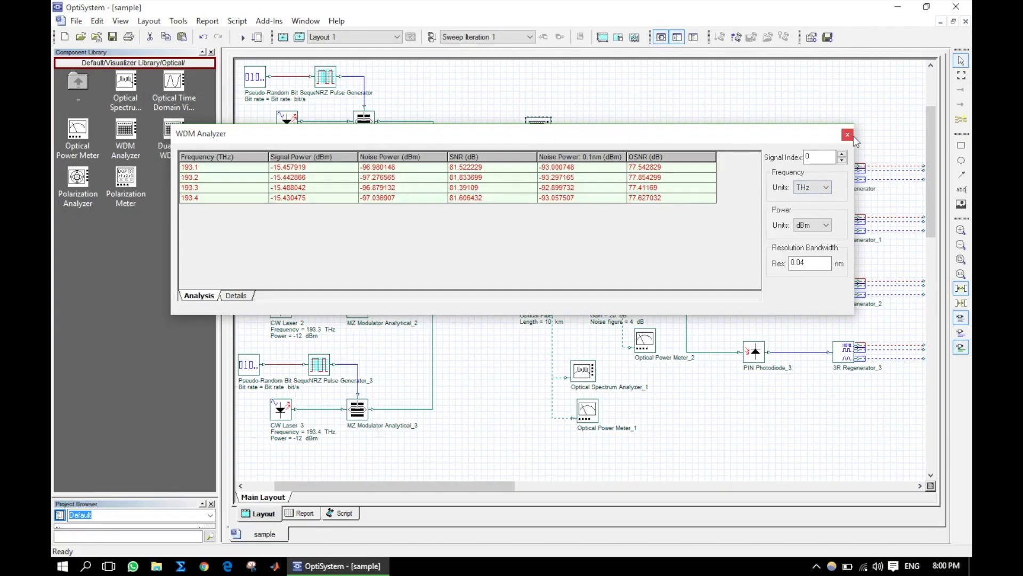
pyautogui.click(848, 134)
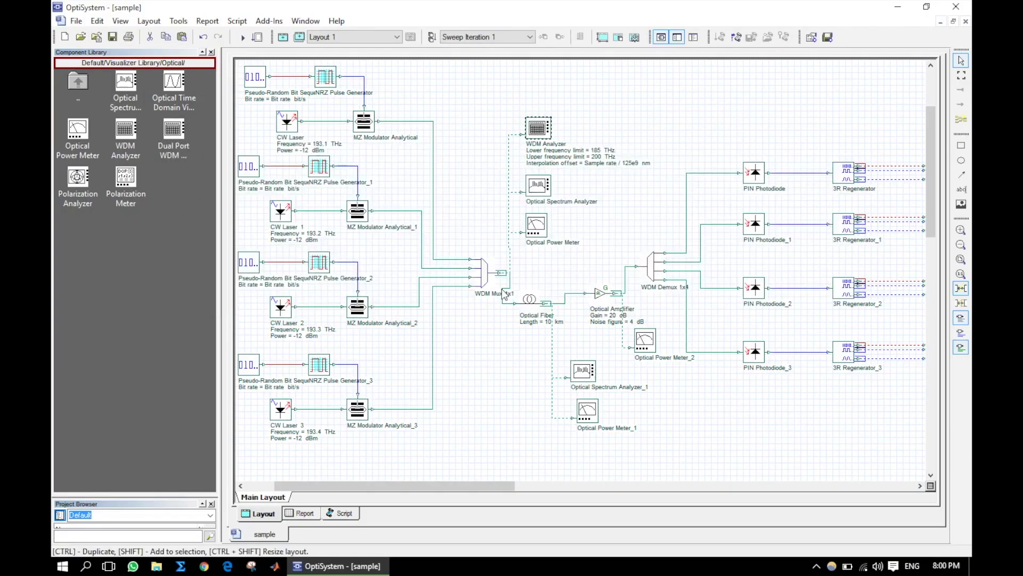
# Step: Read the total optical power after the WDM Mux, after the fiber and after the amplifier in the three power meters
pyautogui.doubleClick(534, 229)
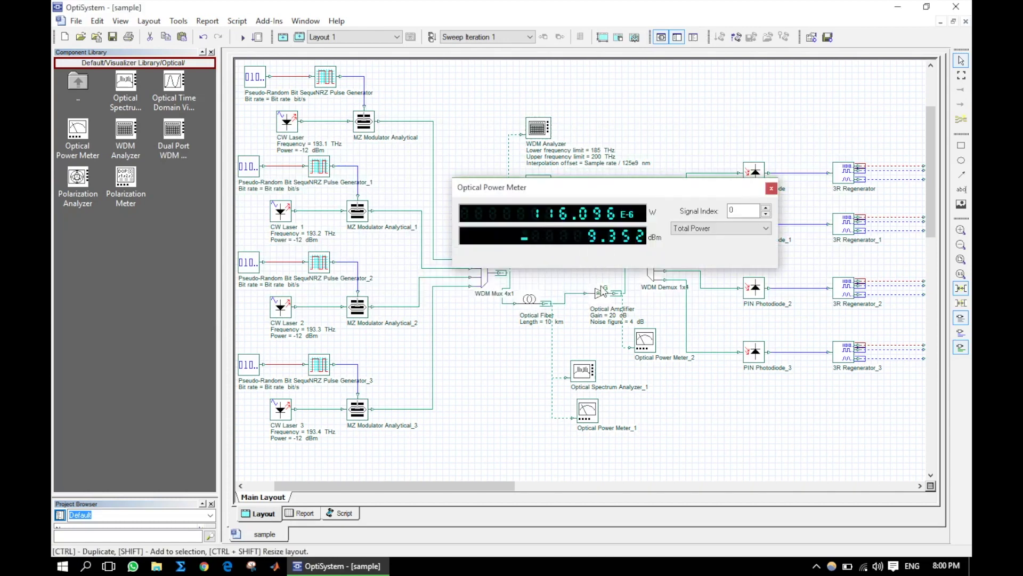
pyautogui.click(771, 188)
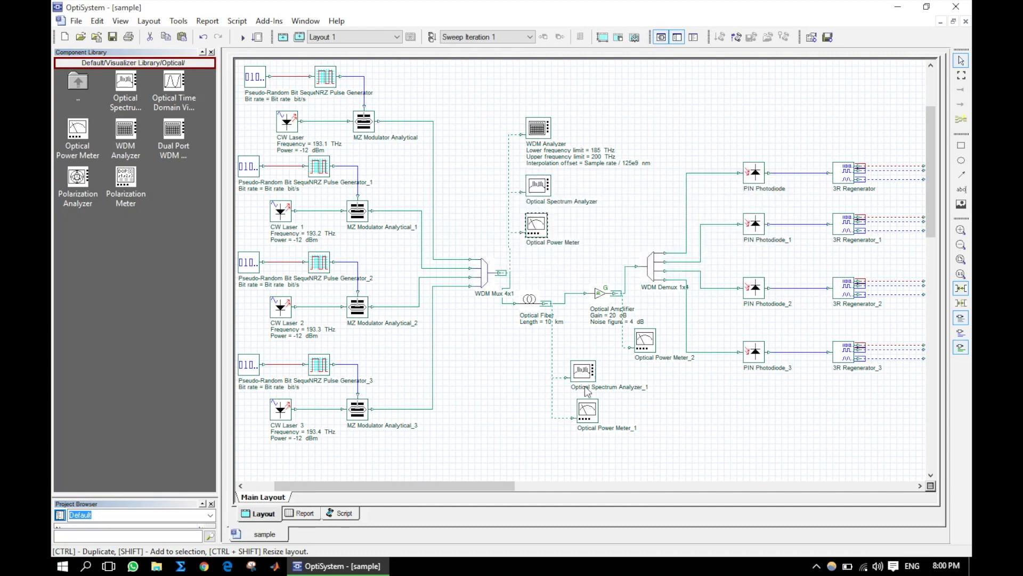
pyautogui.doubleClick(597, 416)
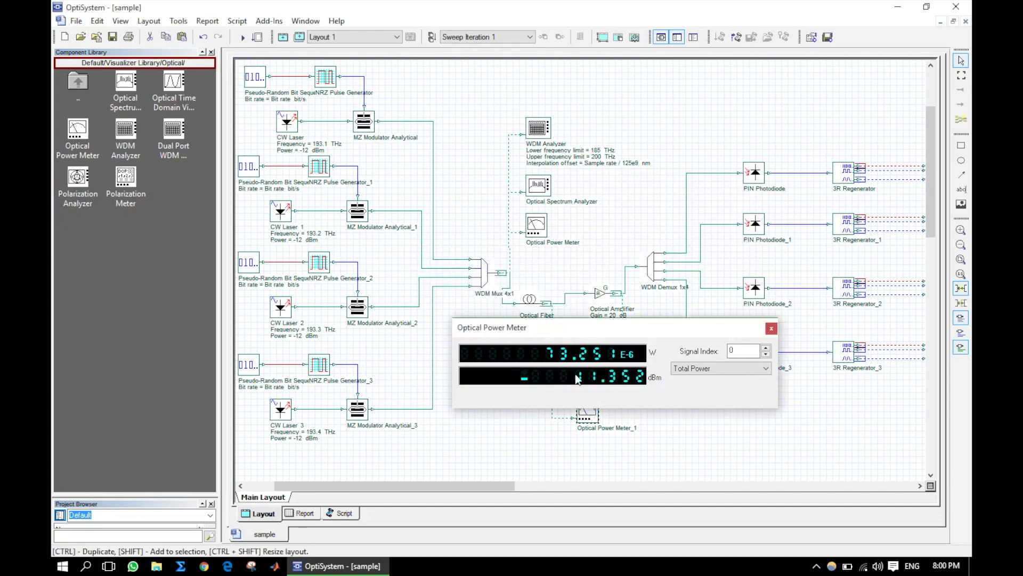
pyautogui.click(771, 329)
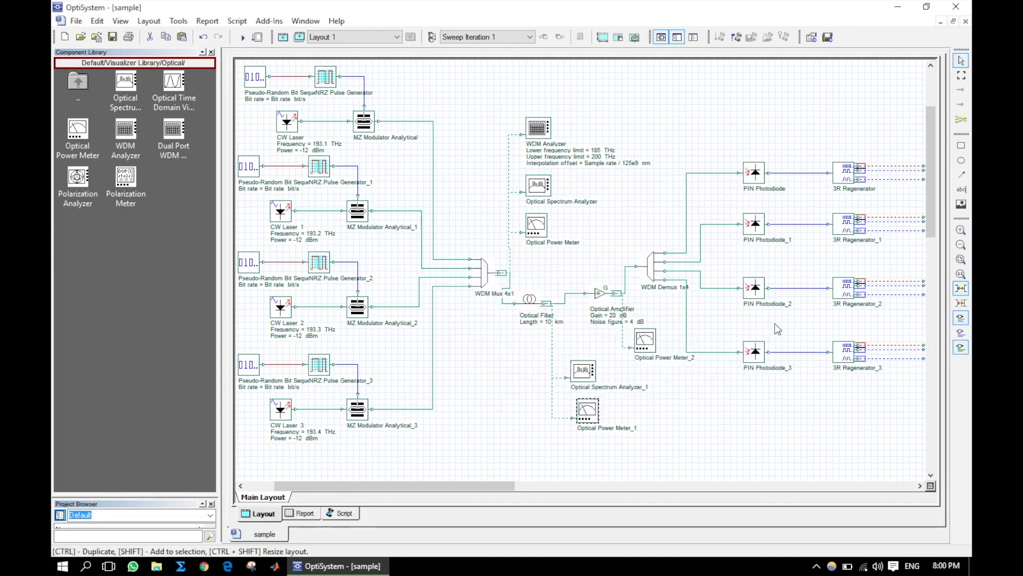
pyautogui.doubleClick(645, 343)
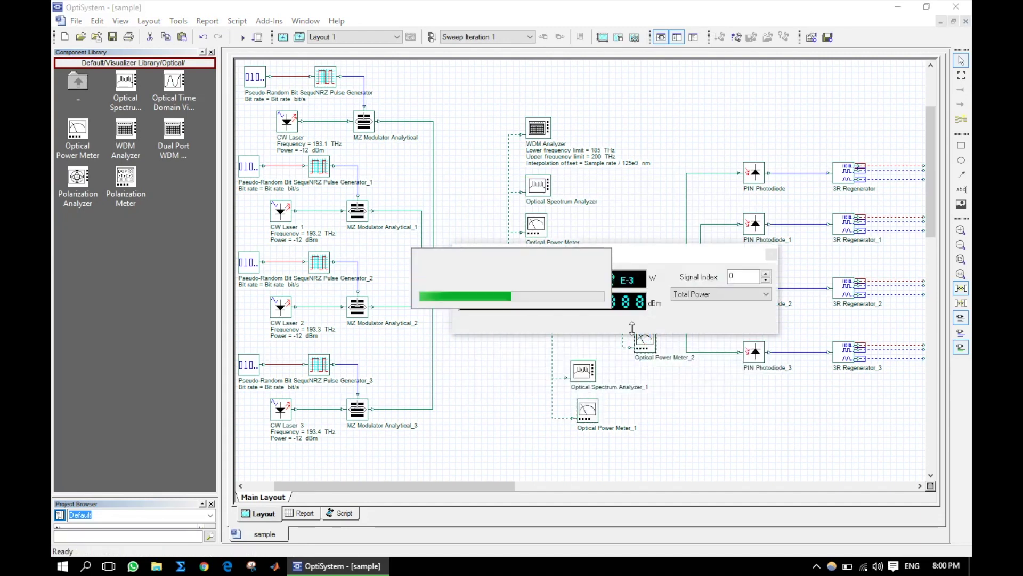
pyautogui.click(771, 254)
# Step: Examine the first channel's eye diagram, Q factor and BER pattern in BER Analyzer with the amplifier in the link, and close the window
pyautogui.moveTo(492, 485); pyautogui.dragTo(571, 484)
pyautogui.doubleClick(712, 172)
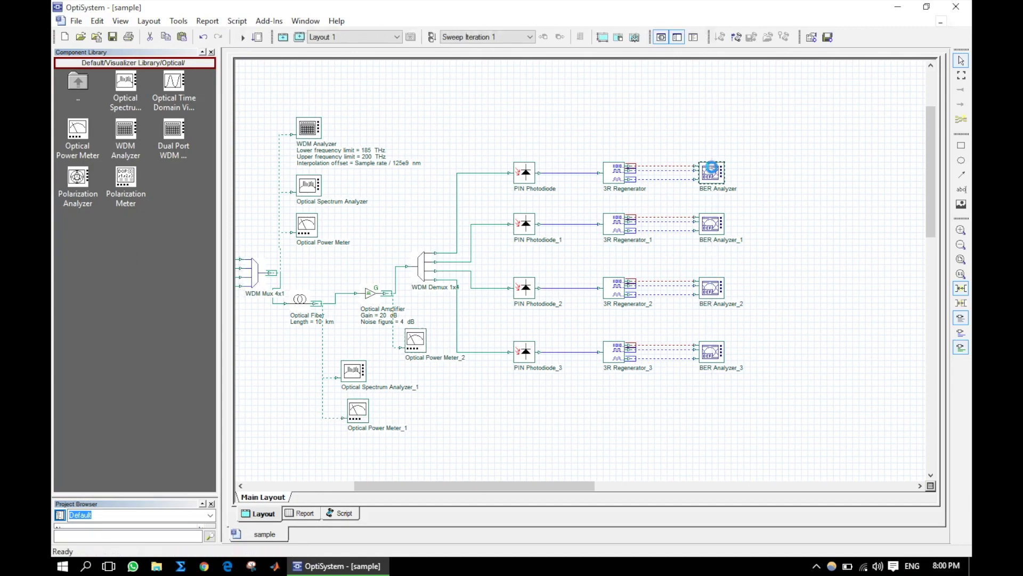
pyautogui.click(623, 101)
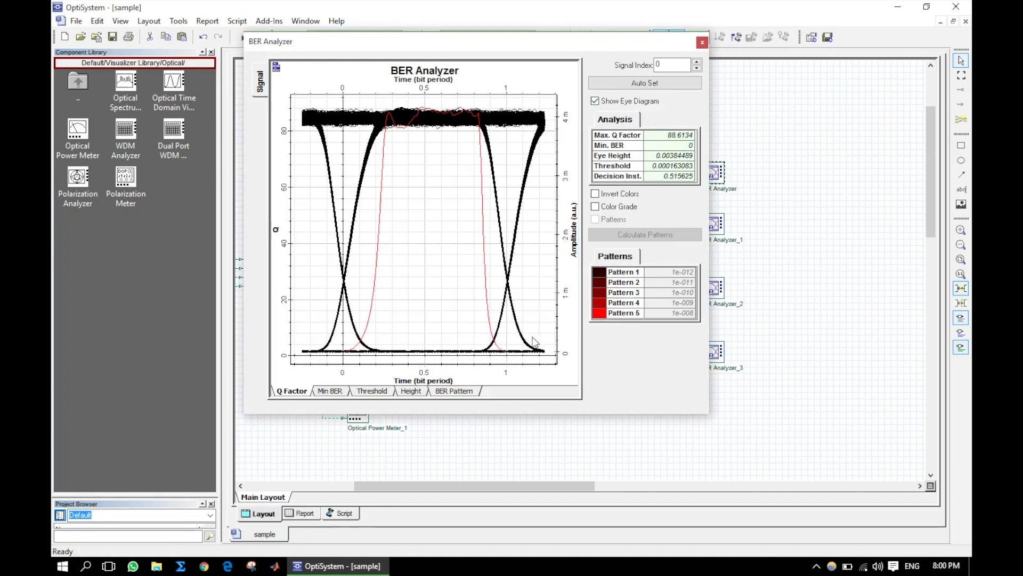
pyautogui.click(457, 392)
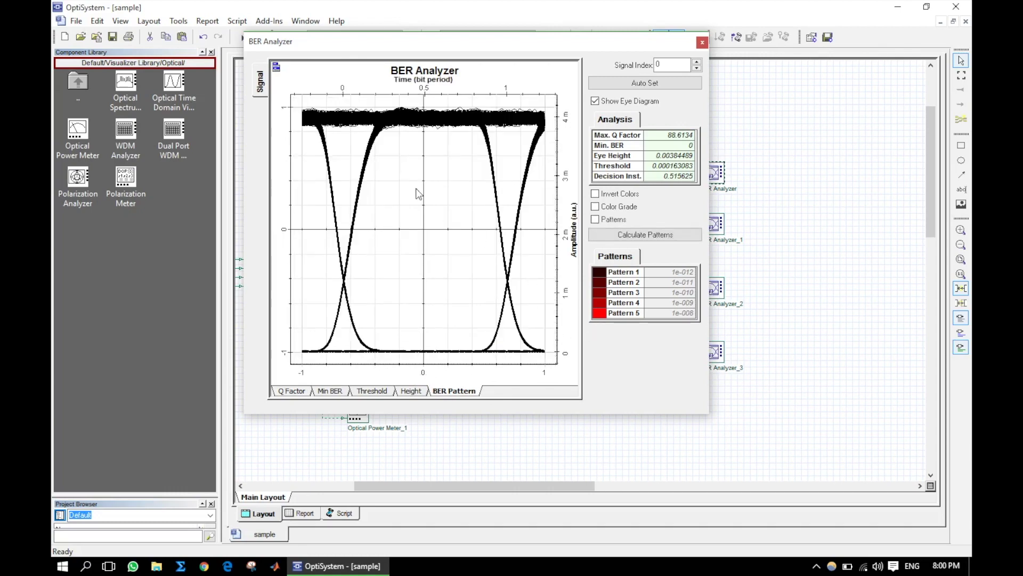
pyautogui.click(702, 42)
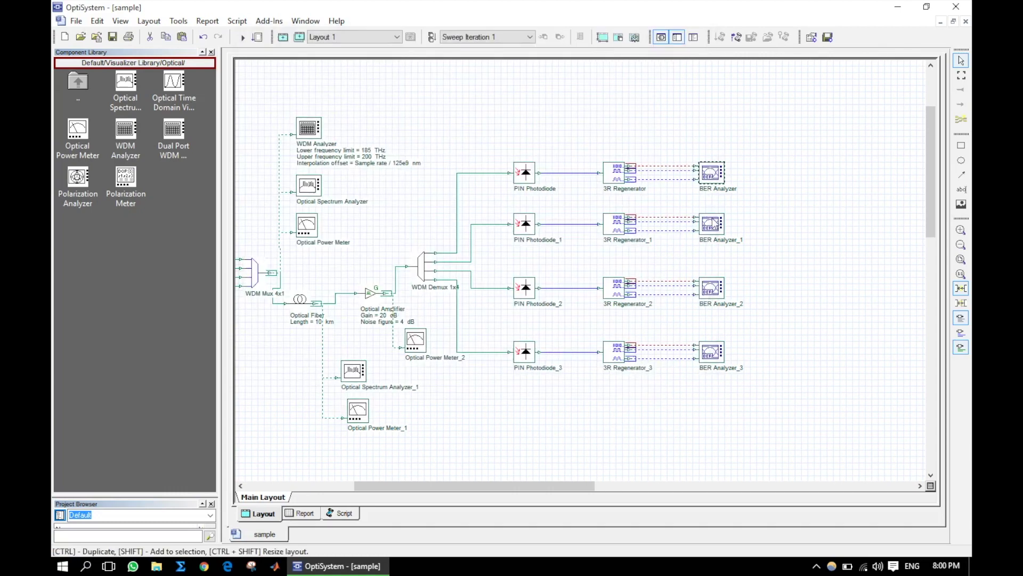
# Step: Show the eye diagrams of the second and third channels in BER Analyzer_1 and BER Analyzer_2 to check the amplified link
pyautogui.doubleClick(708, 220)
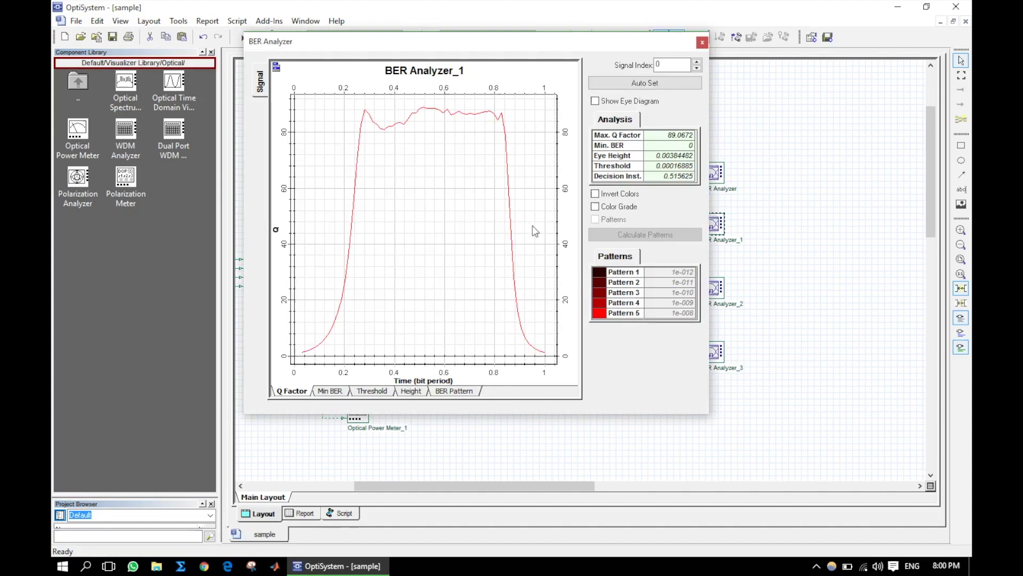
pyautogui.click(606, 101)
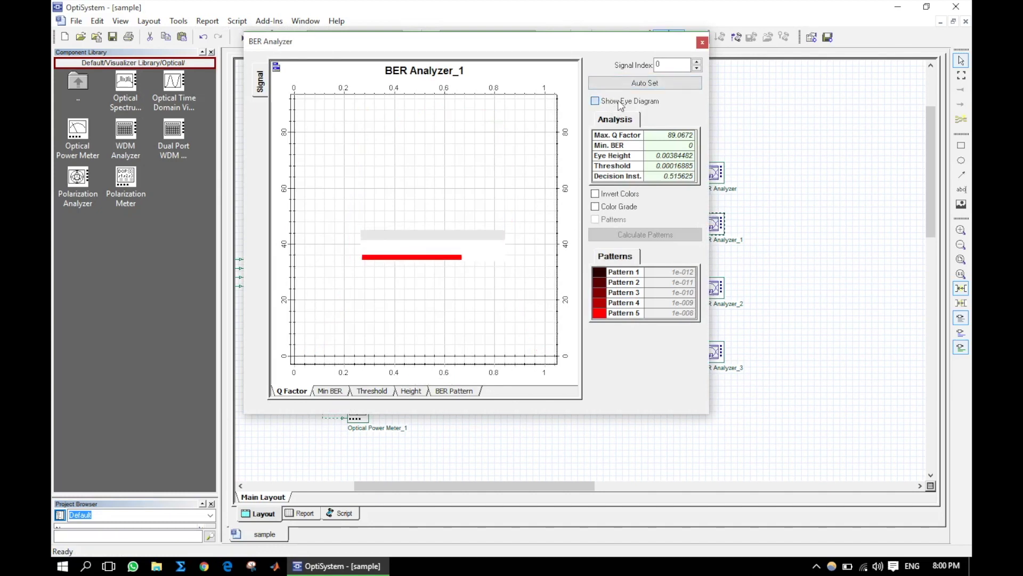
pyautogui.click(705, 45)
pyautogui.doubleClick(704, 290)
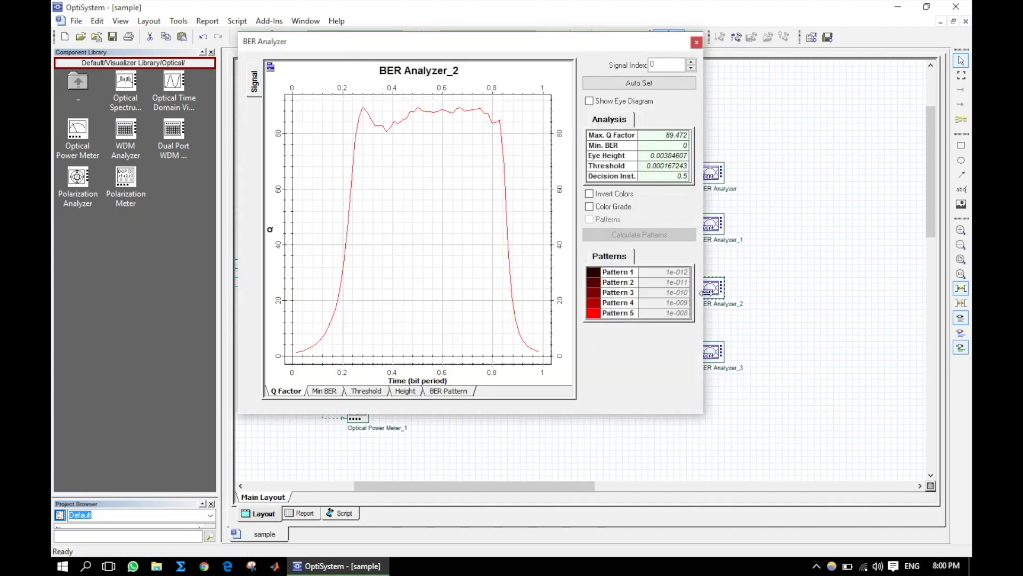
pyautogui.click(617, 100)
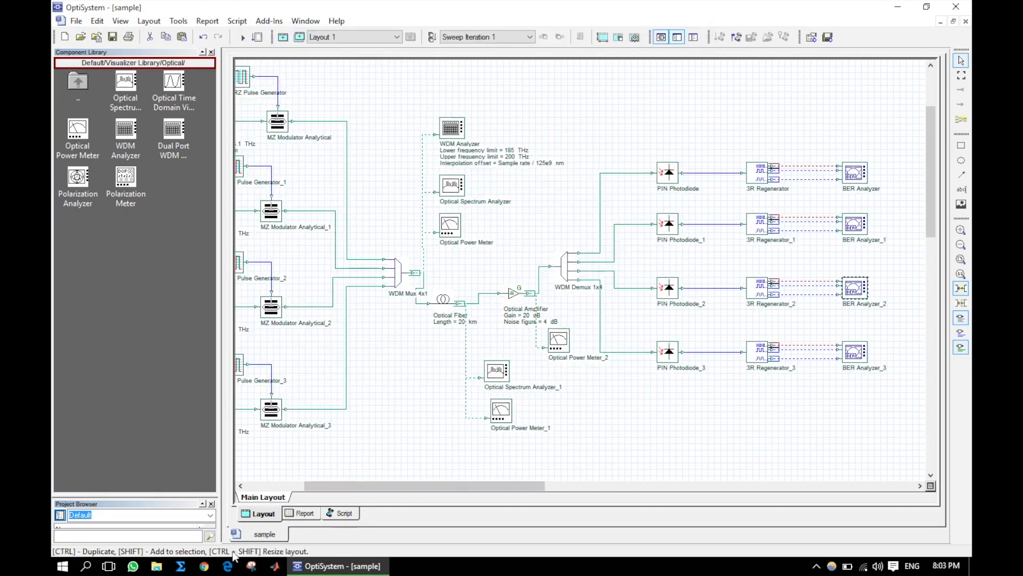
# Step: Set the Optical Fiber's length to 60 km, recalculate the whole project and close the calculation window
pyautogui.doubleClick(443, 298)
pyautogui.click(498, 220)
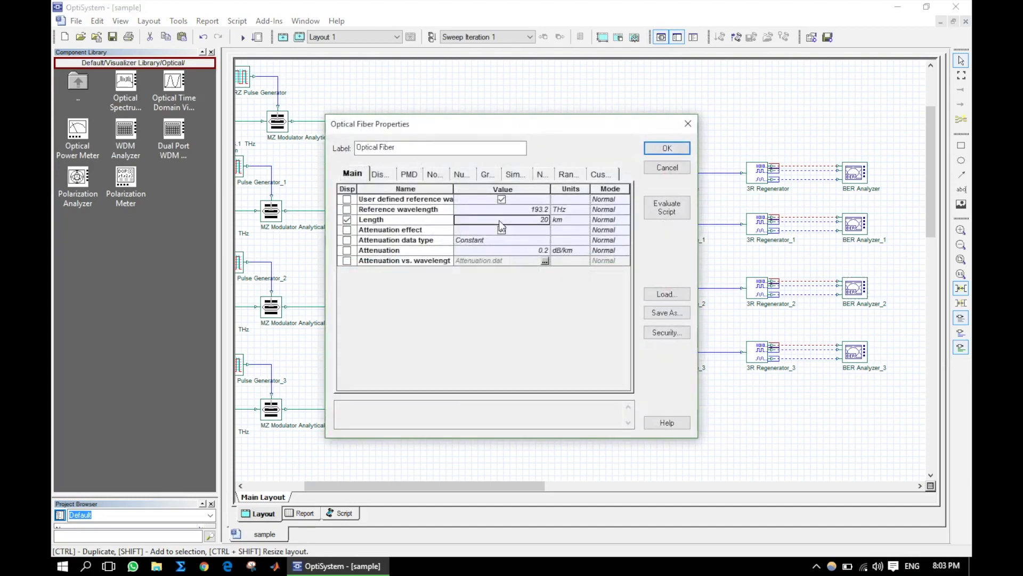
pyautogui.write('60')
pyautogui.click(677, 149)
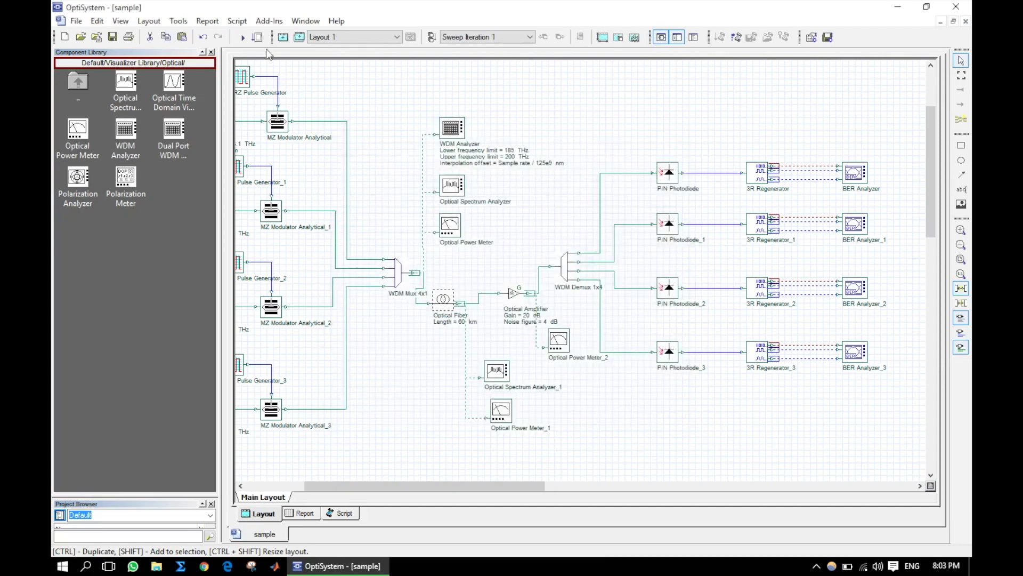
pyautogui.click(242, 37)
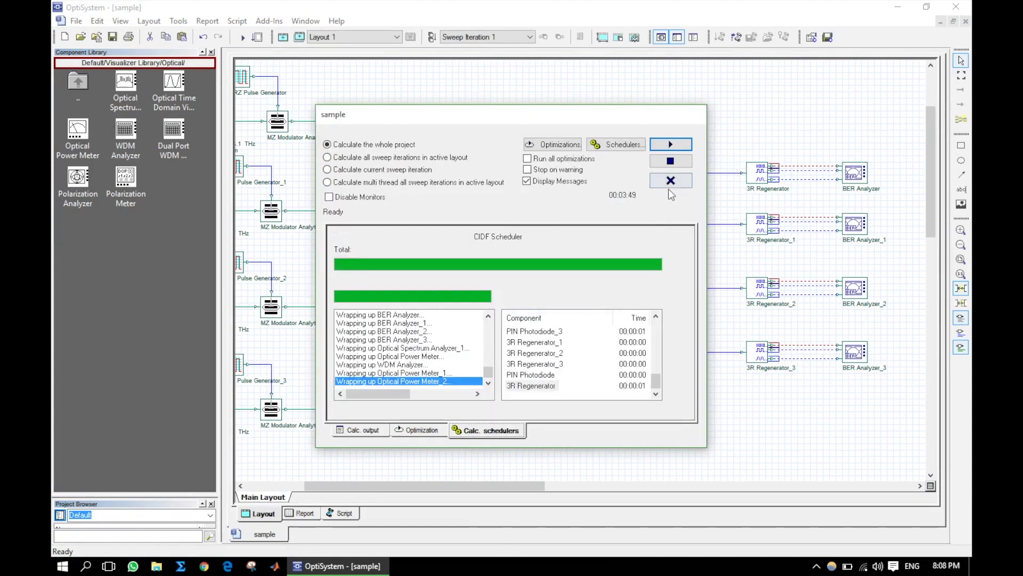
pyautogui.click(671, 180)
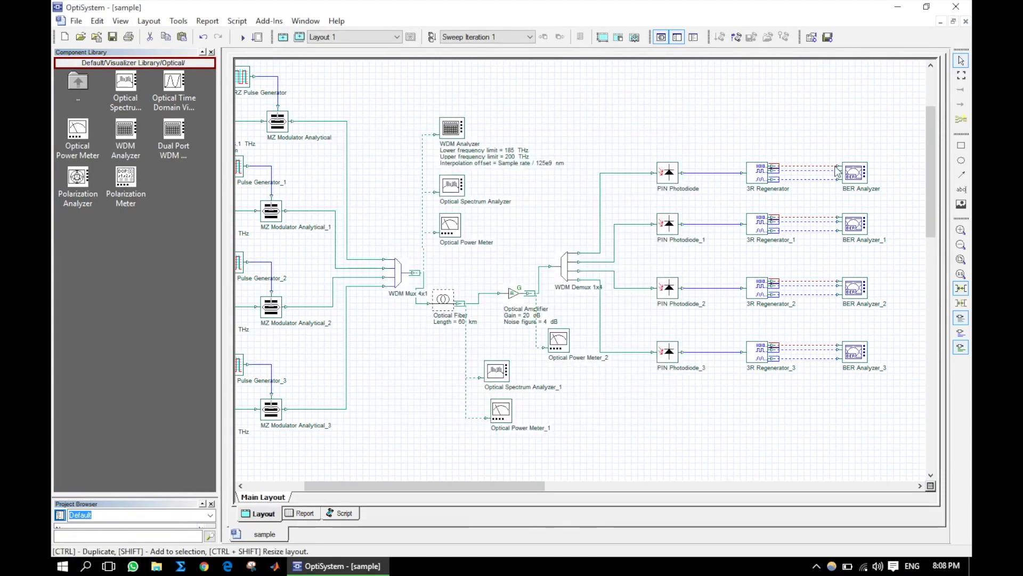
# Step: Examine the eye diagrams and Q factors of the first three channels in their BER analyzers for the 60 km fiber, closing each window
pyautogui.doubleClick(864, 180)
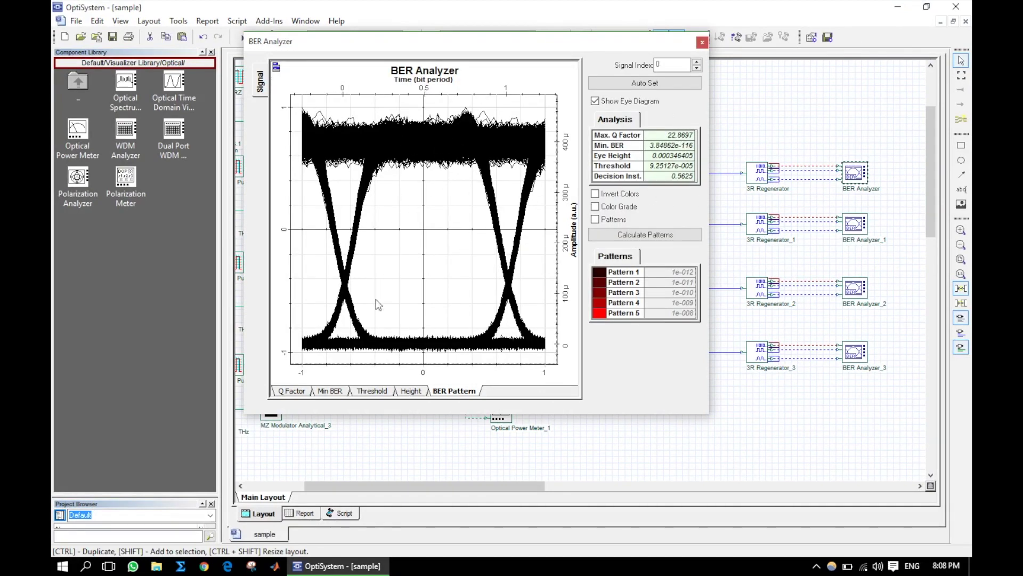
pyautogui.click(703, 42)
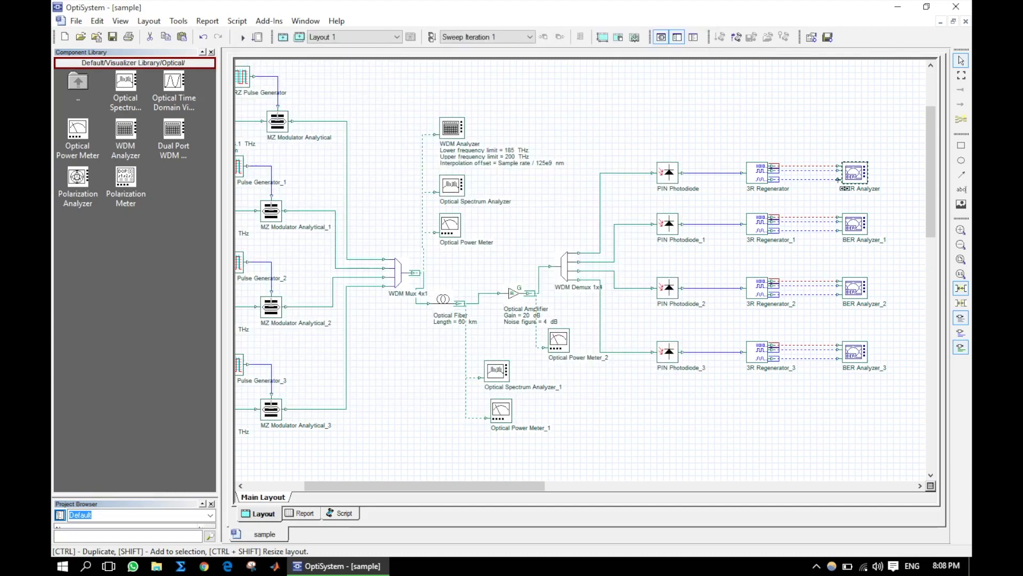
pyautogui.doubleClick(855, 226)
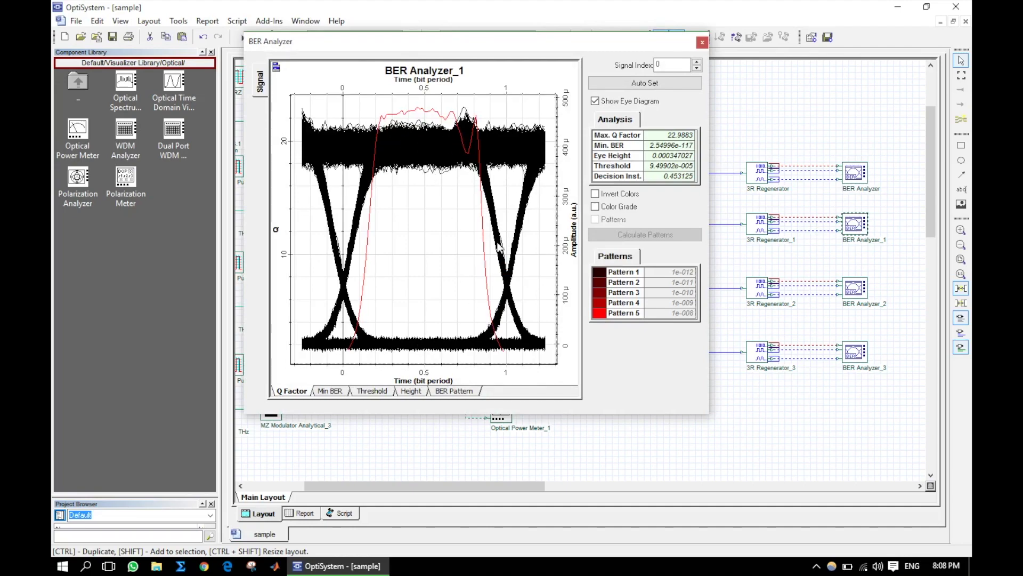
pyautogui.click(702, 42)
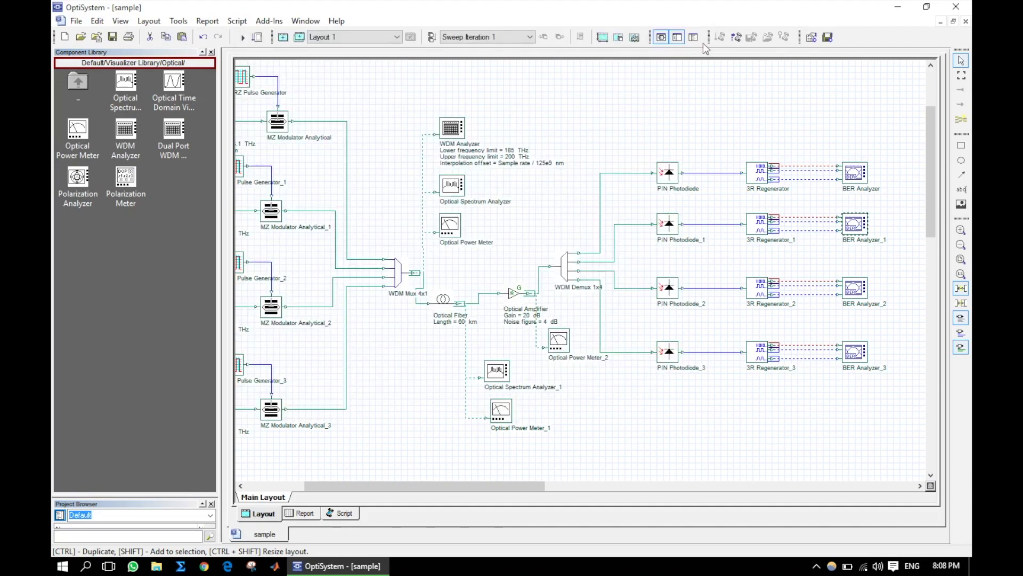
pyautogui.doubleClick(856, 289)
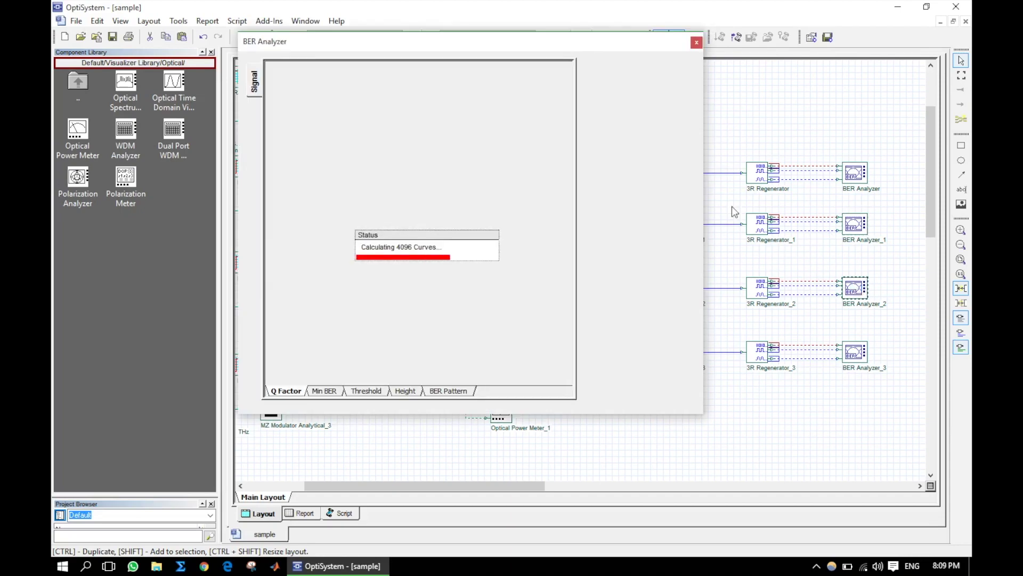
pyautogui.click(697, 43)
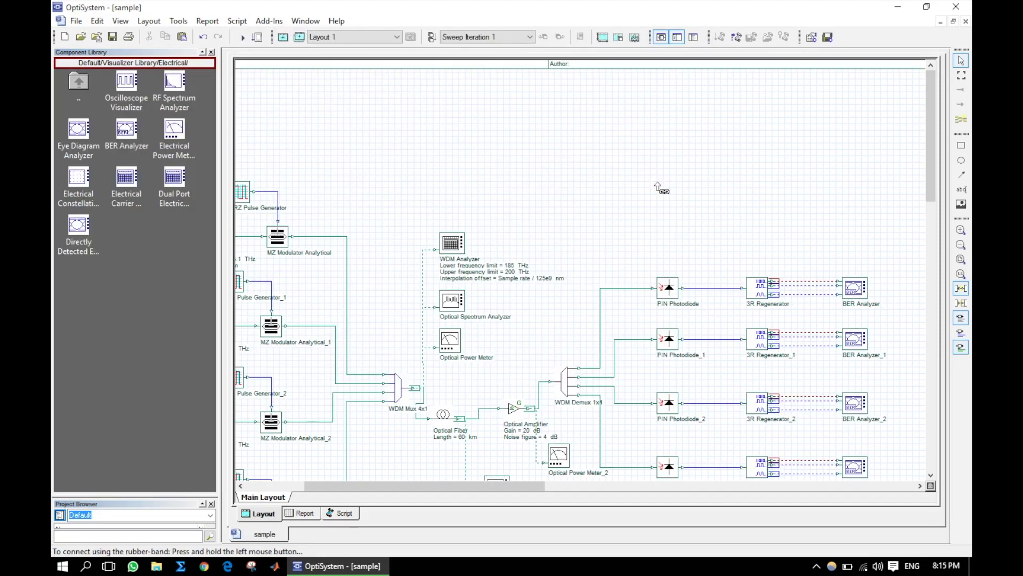
# Step: Open the help page of the first channel's PIN Photodiode from its properties and read the ports, parameters and results tables
pyautogui.scroll(-3, 633, 199)
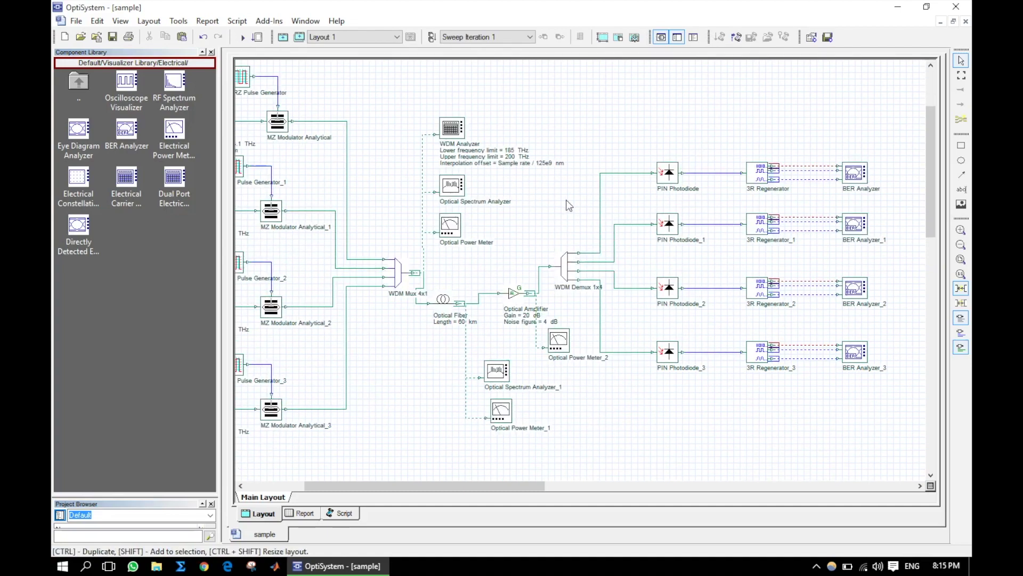
pyautogui.scroll(-1, 569, 206)
pyautogui.scroll(1, 569, 206)
pyautogui.rightClick(666, 176)
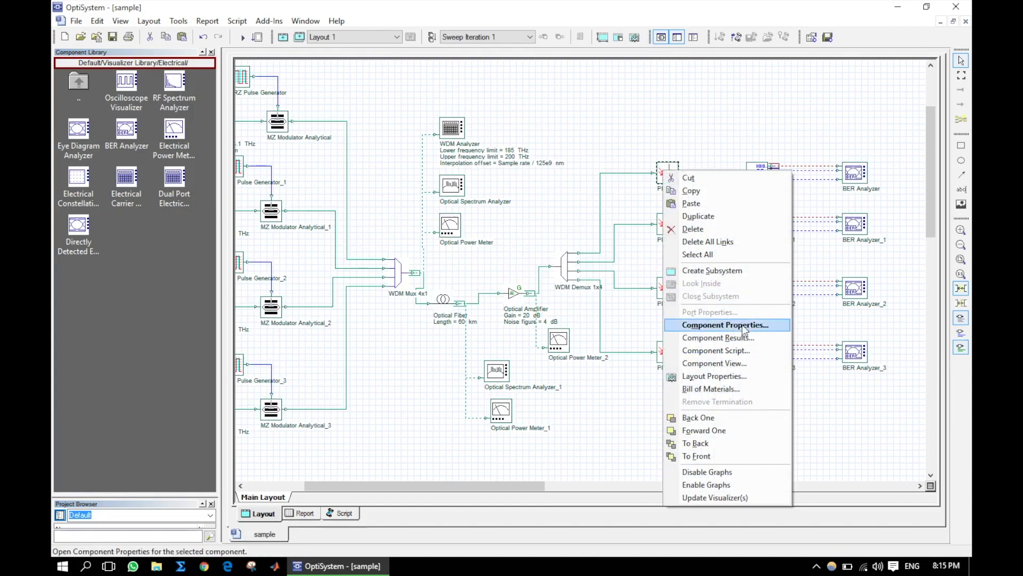
pyautogui.click(709, 325)
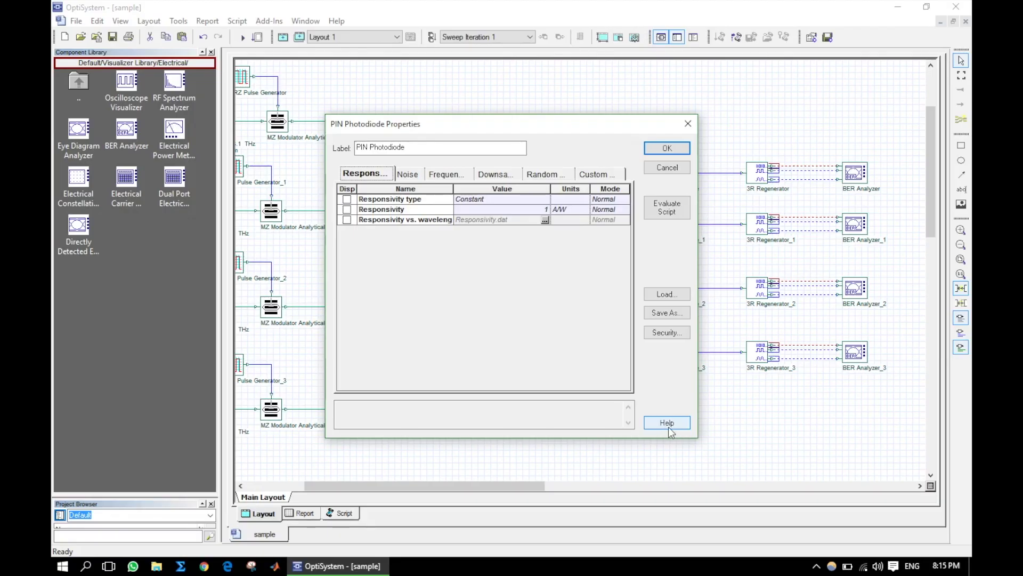
pyautogui.click(669, 426)
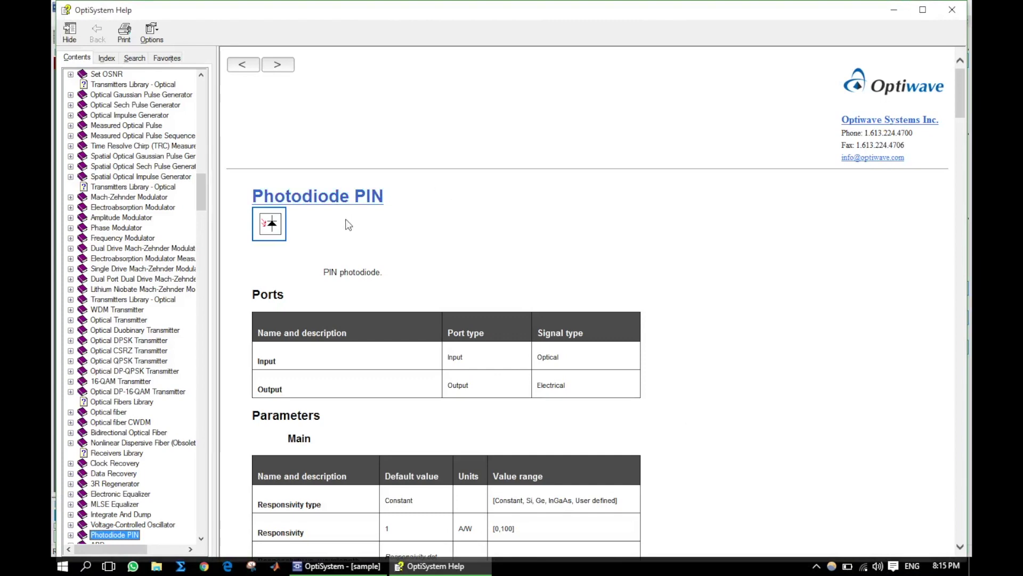
pyautogui.scroll(-5, 399, 245)
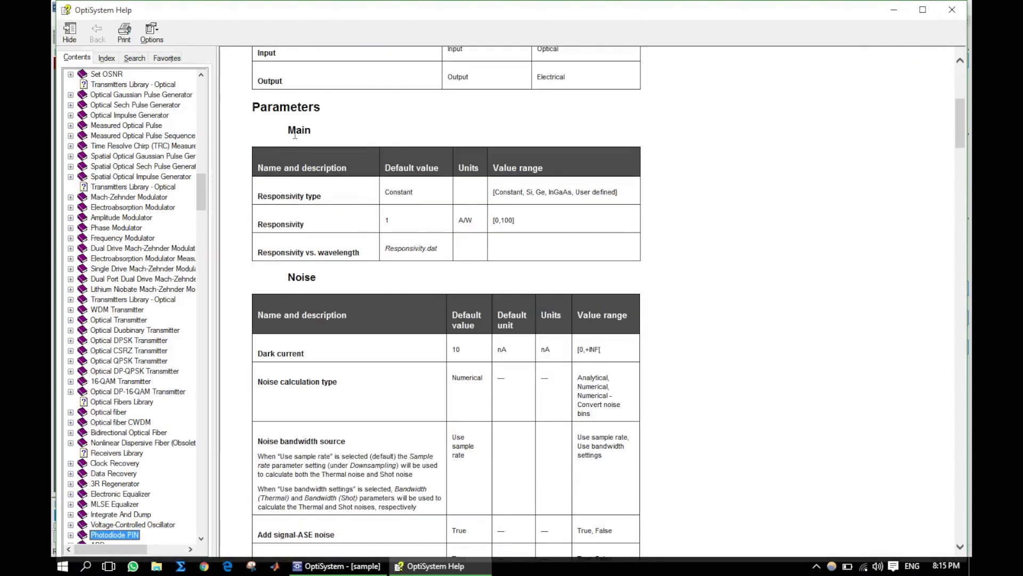
pyautogui.scroll(-5, 504, 387)
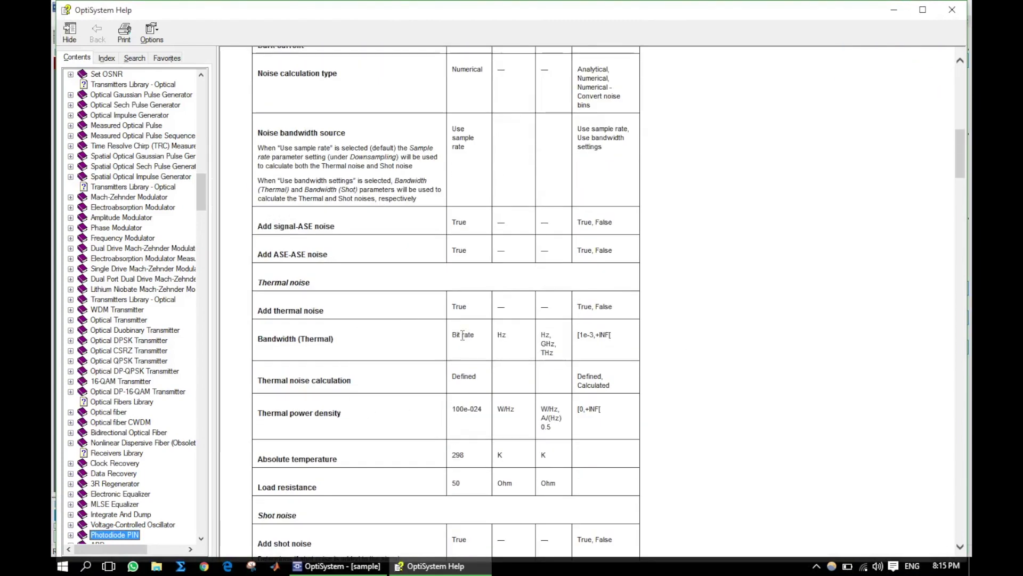
pyautogui.scroll(-6, 493, 360)
pyautogui.scroll(-9, 450, 335)
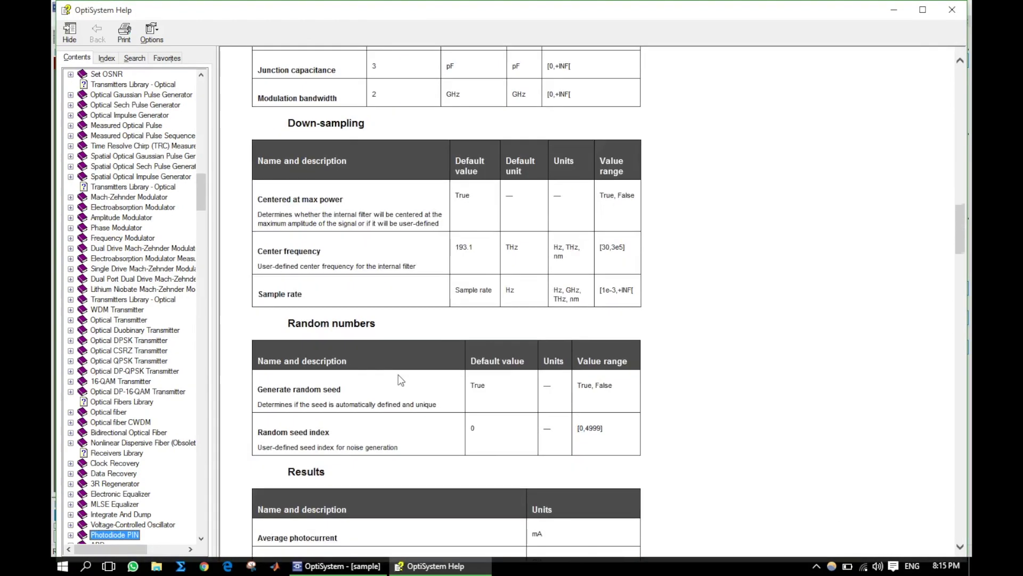
pyautogui.scroll(-3, 463, 373)
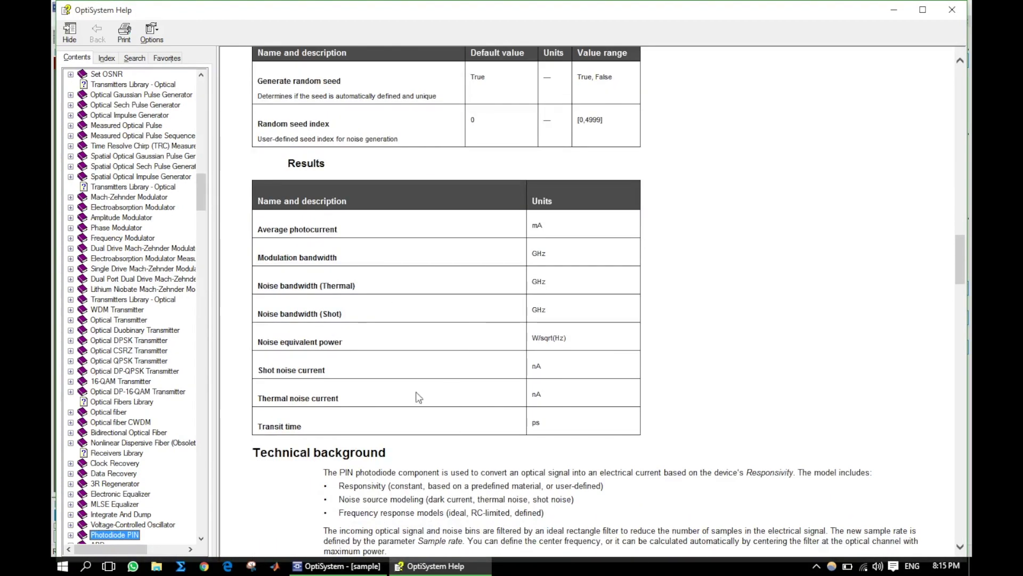
# Step: Read the photodiode's technical background on noise modeling, responsivity curves and calculation results, and close the help and the component's properties
pyautogui.scroll(-4, 450, 400)
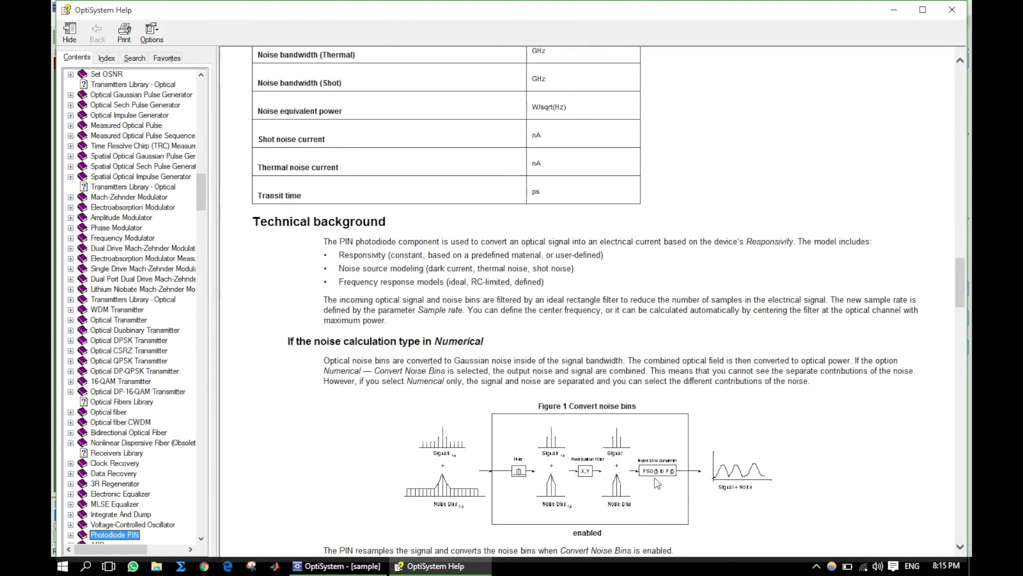
pyautogui.scroll(-1, 501, 397)
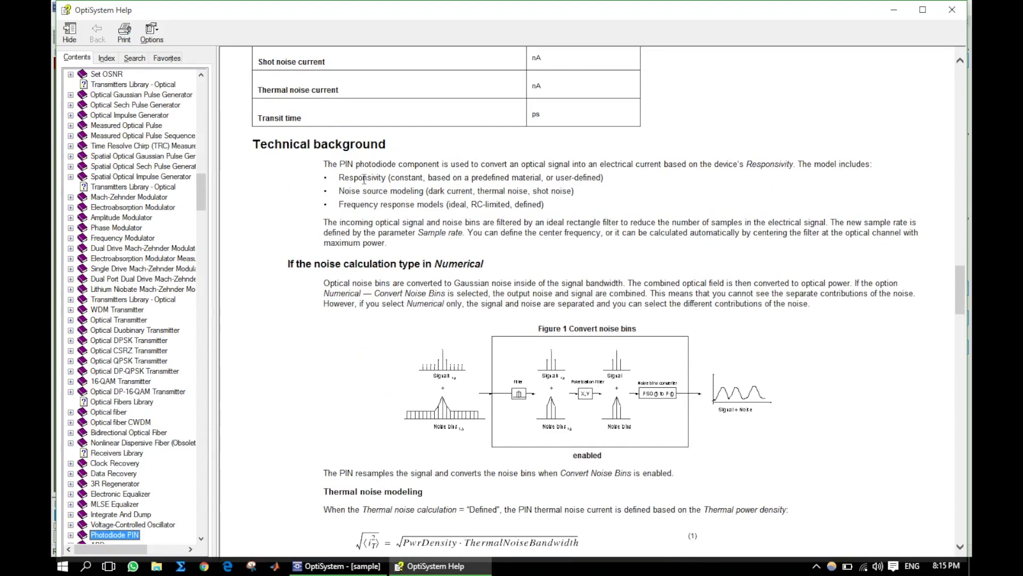
pyautogui.scroll(-7, 576, 418)
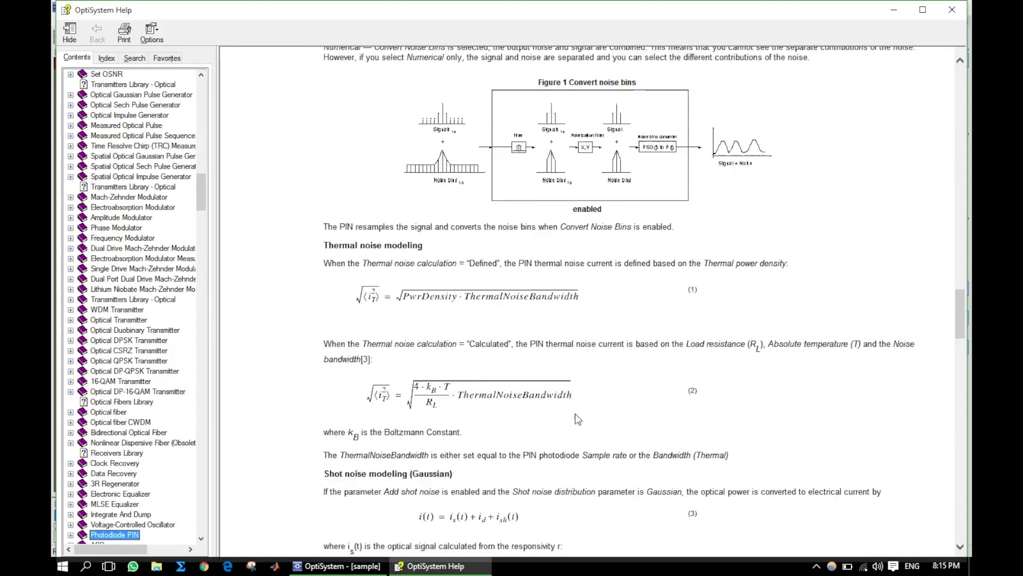
pyautogui.scroll(-10, 574, 413)
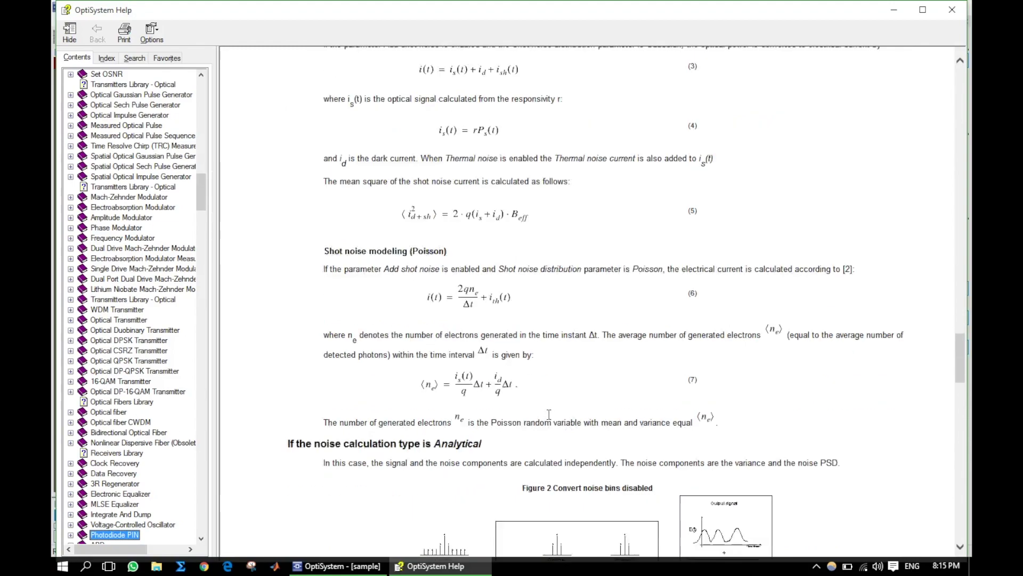
pyautogui.scroll(-9, 590, 369)
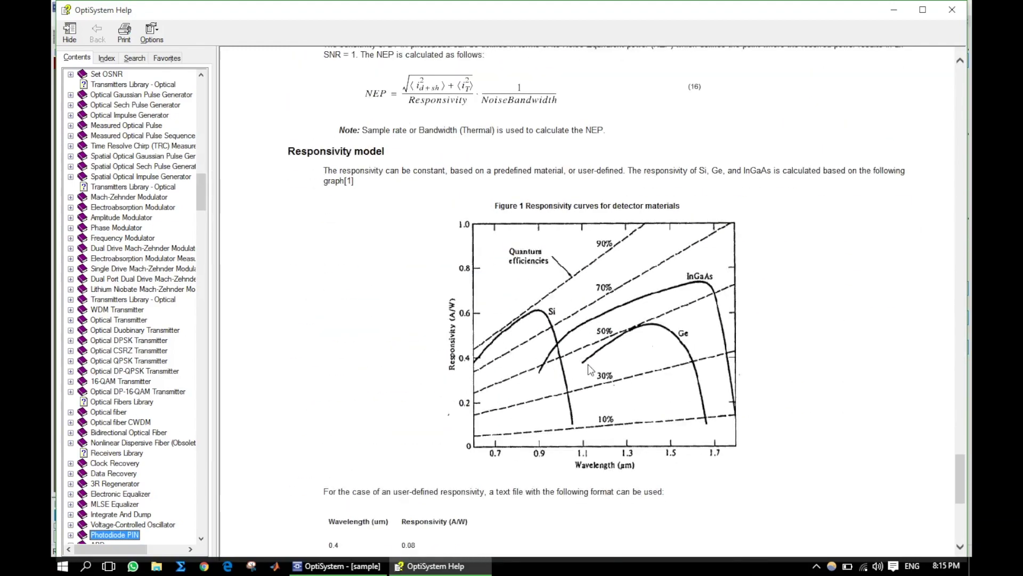
pyautogui.scroll(-4, 562, 297)
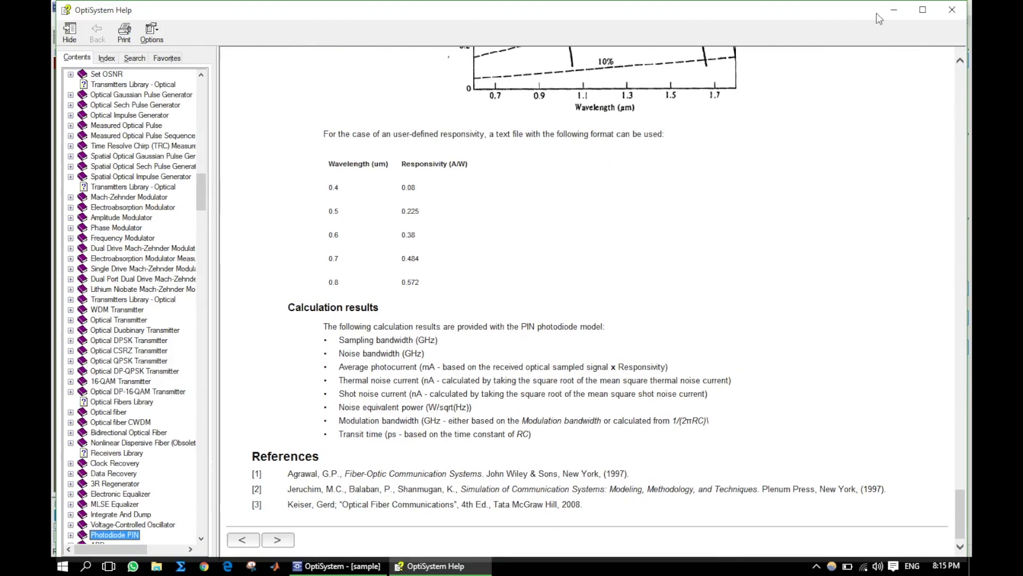
pyautogui.click(952, 10)
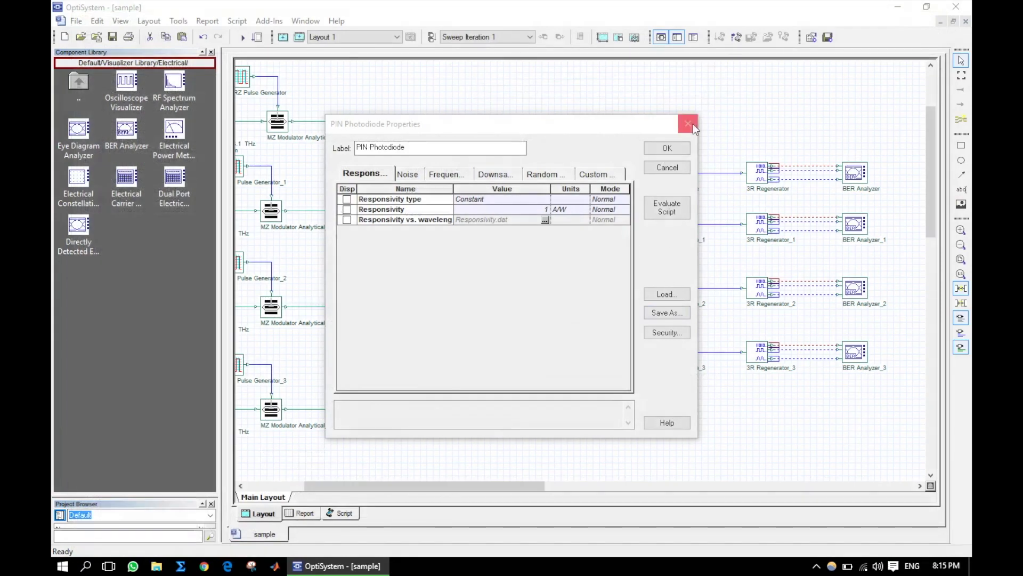
pyautogui.click(690, 125)
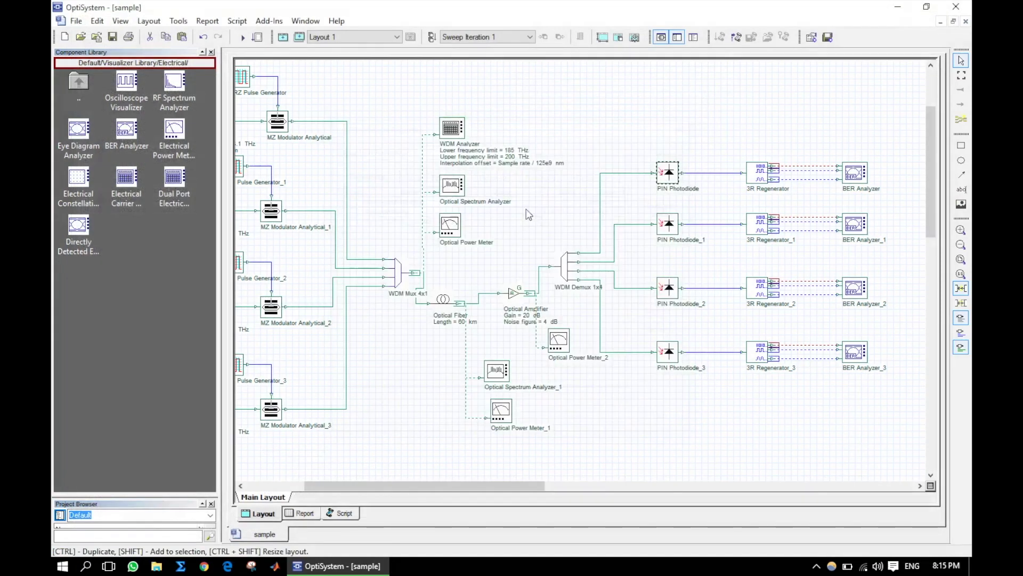
# Step: Read the help page of the WDM Mux 4x1 down to the multiplexer subsystem and crosstalk sections, and close the help and properties
pyautogui.doubleClick(399, 281)
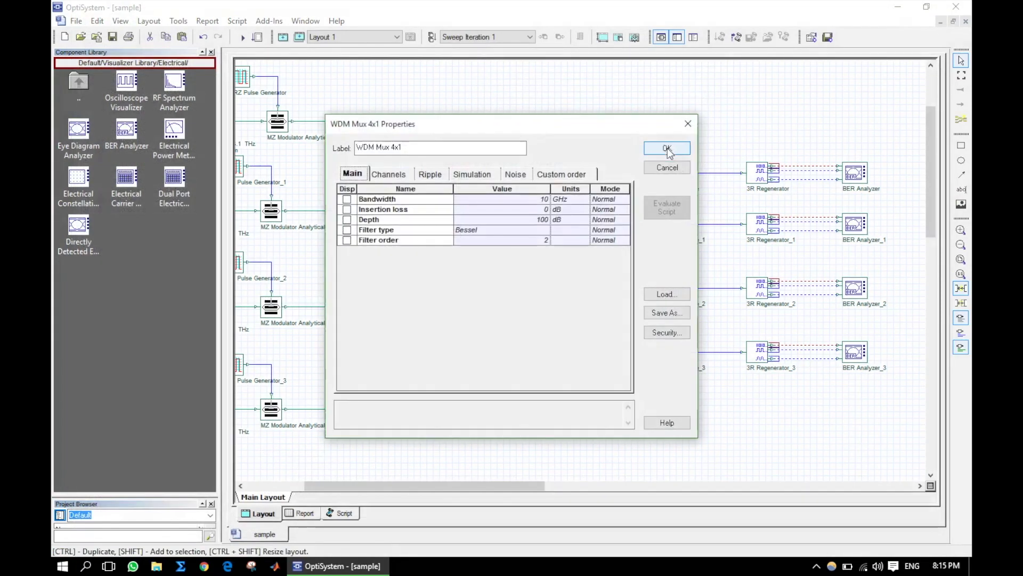
pyautogui.click(669, 423)
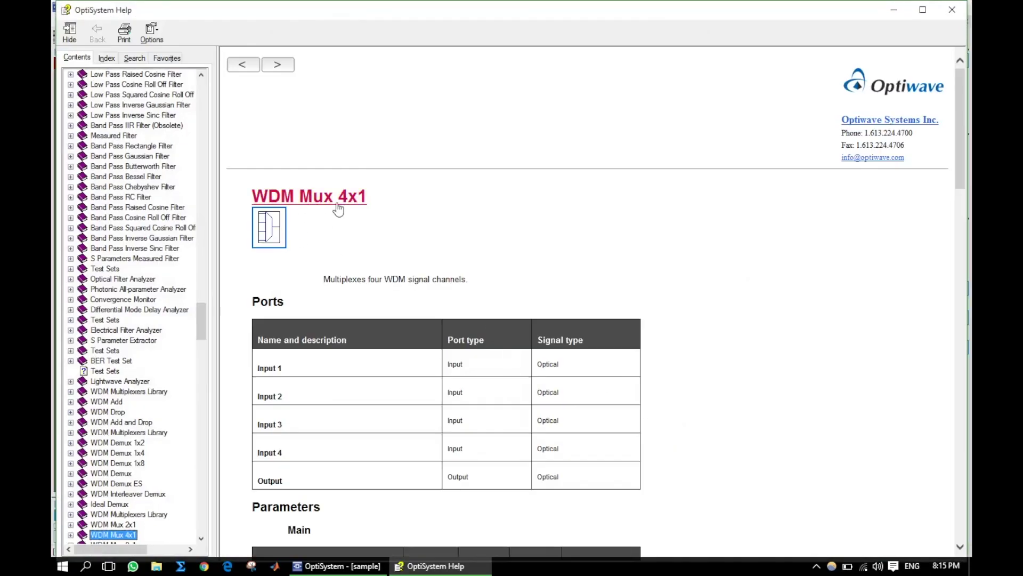
pyautogui.scroll(-20, 338, 208)
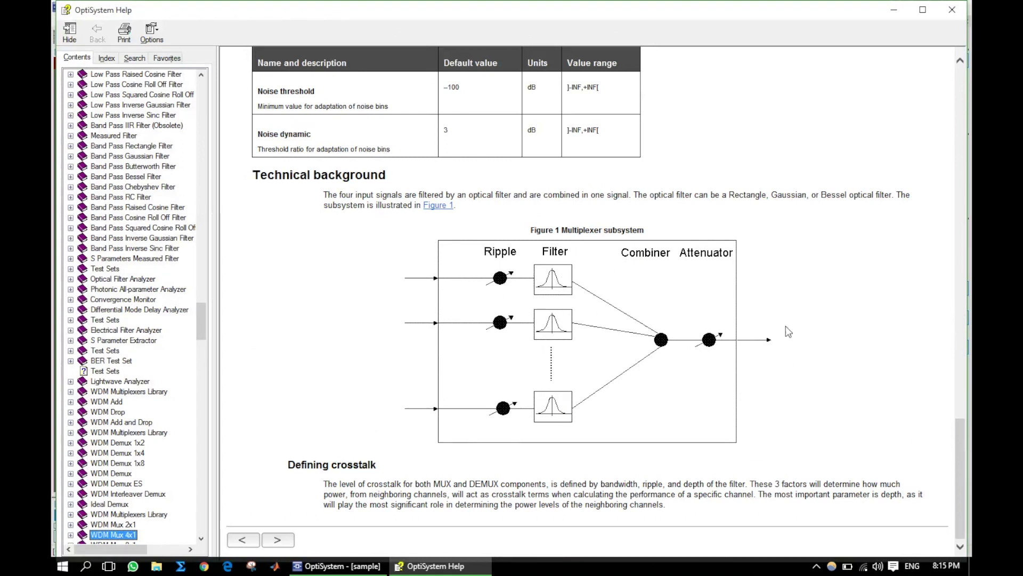
pyautogui.click(952, 10)
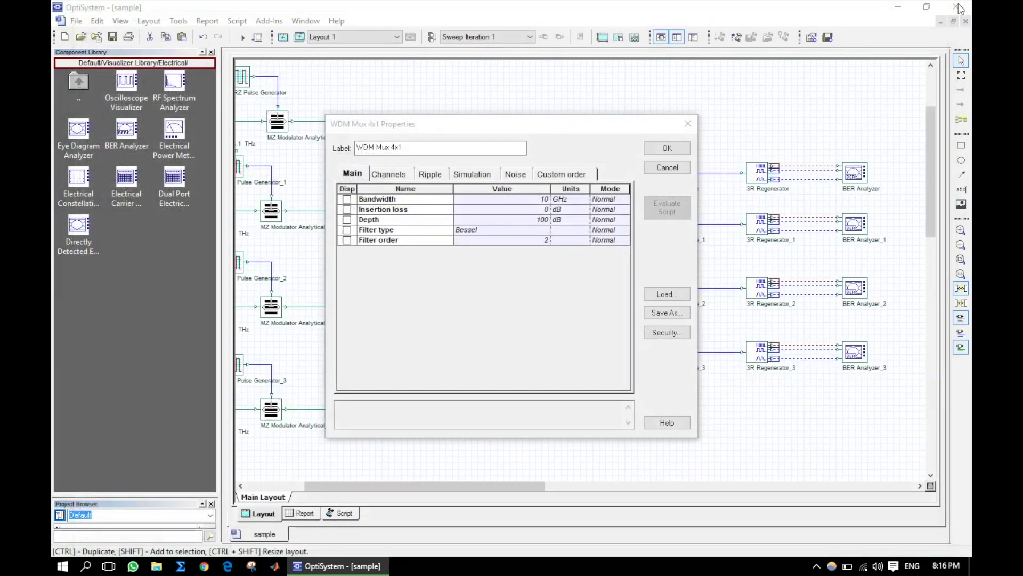
pyautogui.click(662, 147)
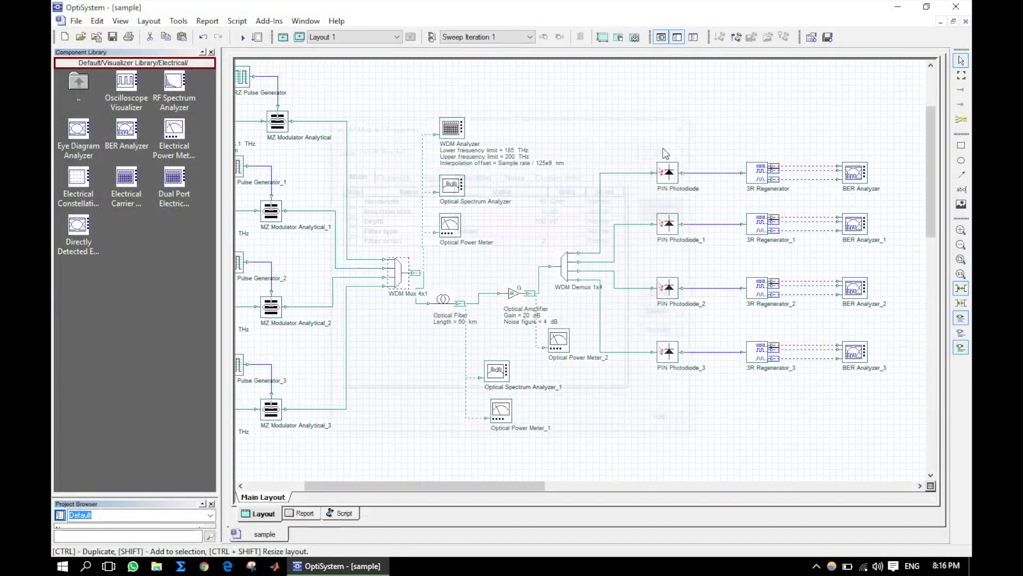